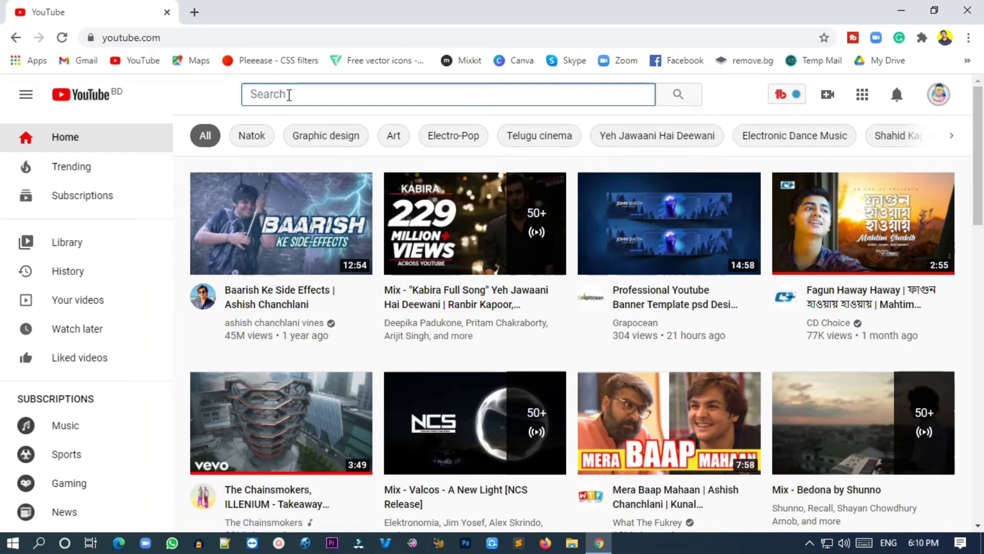
- Search YouTube for the creator's name and browse results showing 'Office Exam Aur Vaccine'
type("asish")
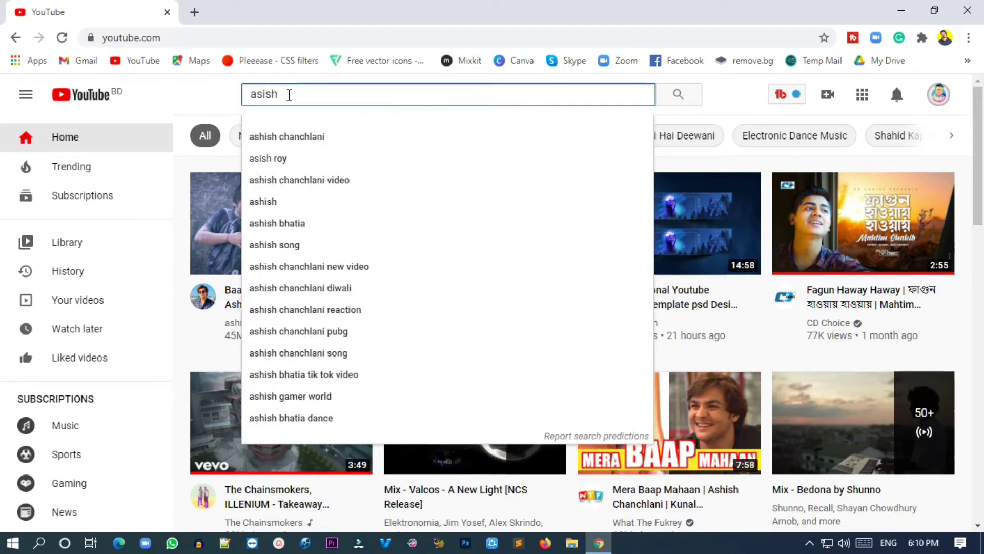
left_click(286, 136)
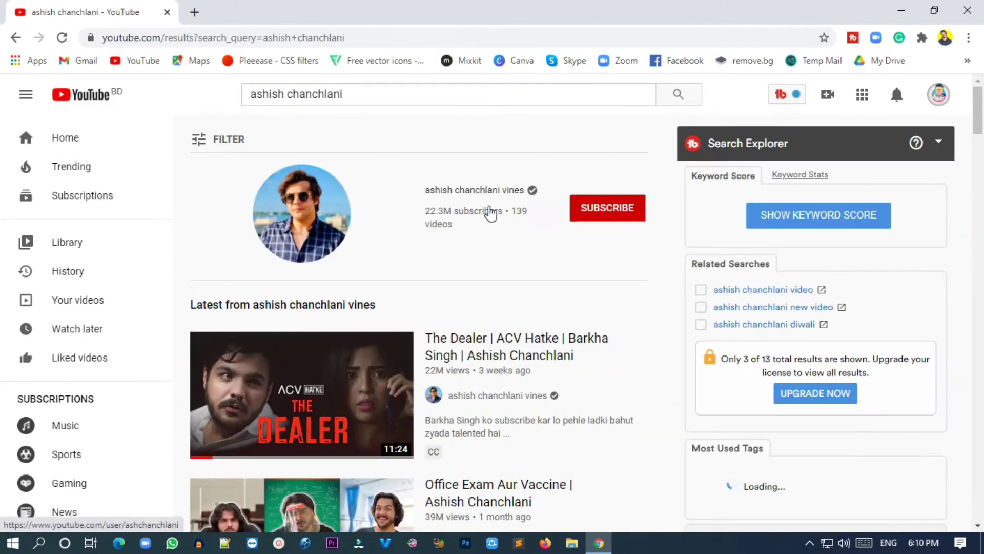
scroll(485, 281, "down", 5)
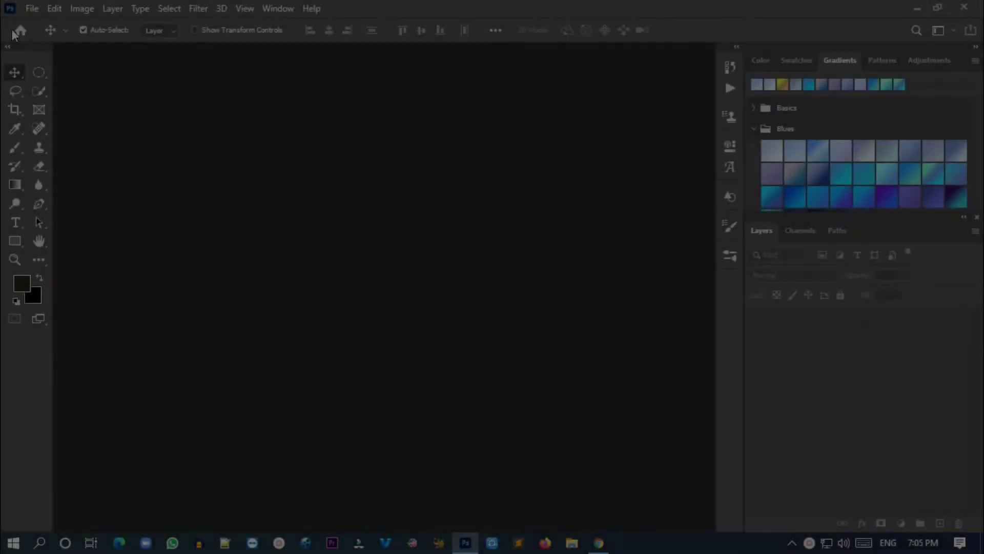
- Create a new 1280 × 720 px document with Background Contents set to Black
left_click(32, 8)
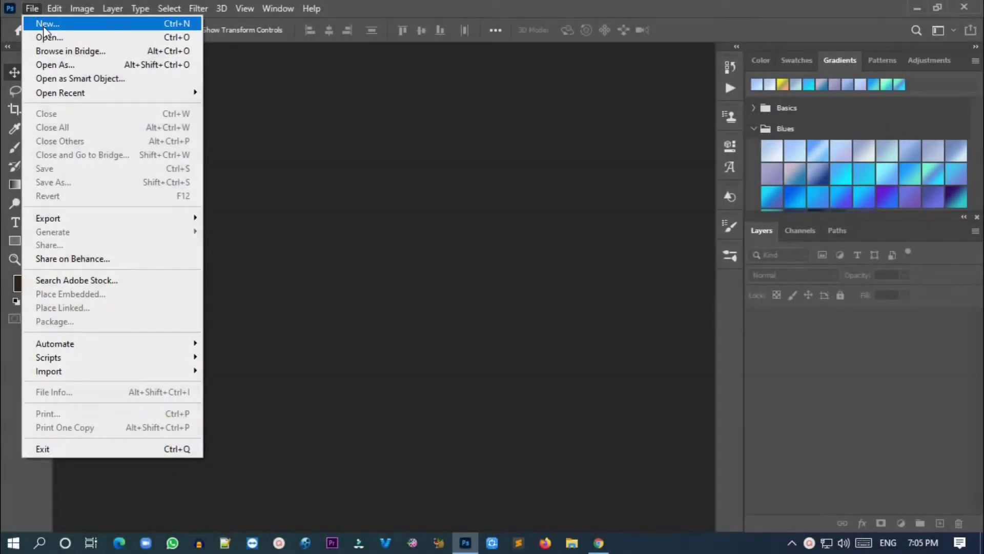
left_click(177, 25)
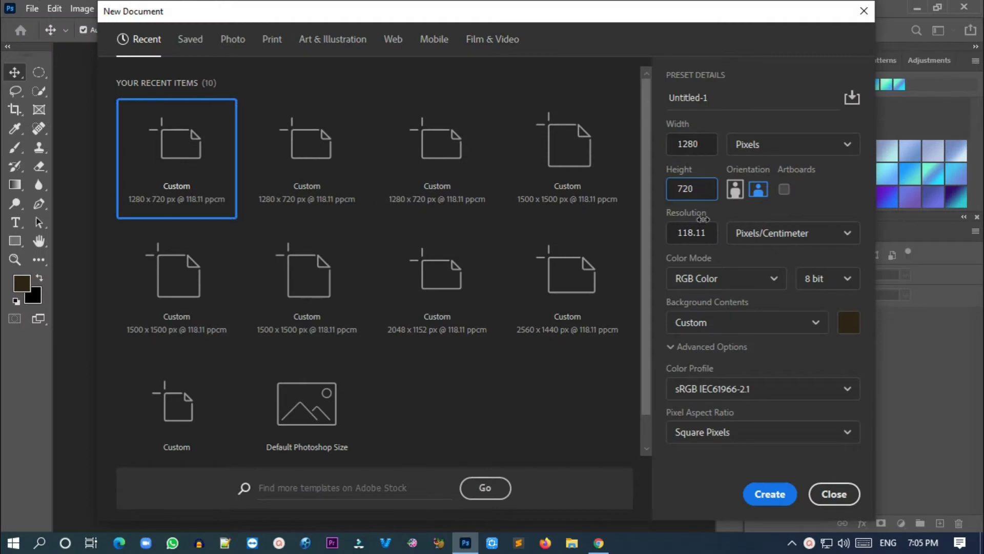
left_click(796, 324)
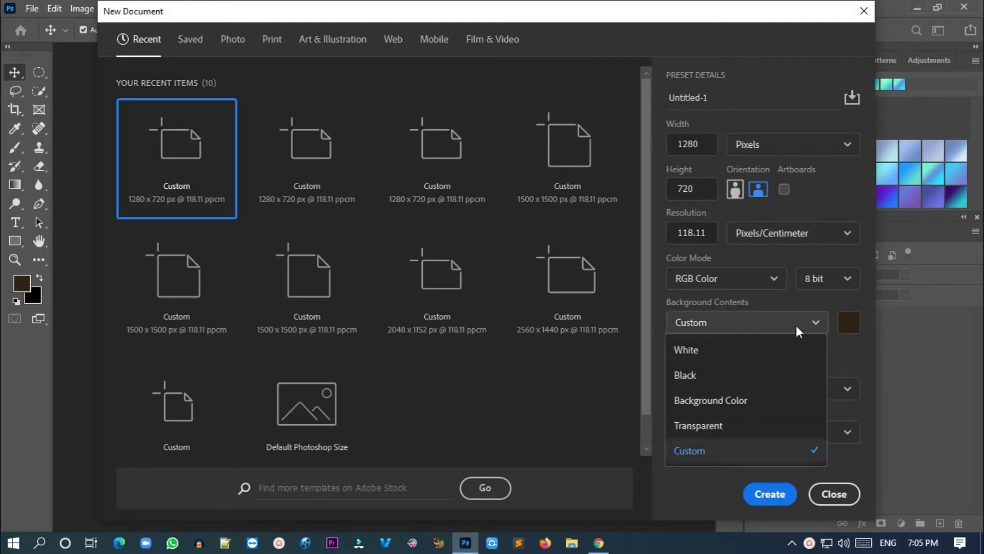
left_click(752, 378)
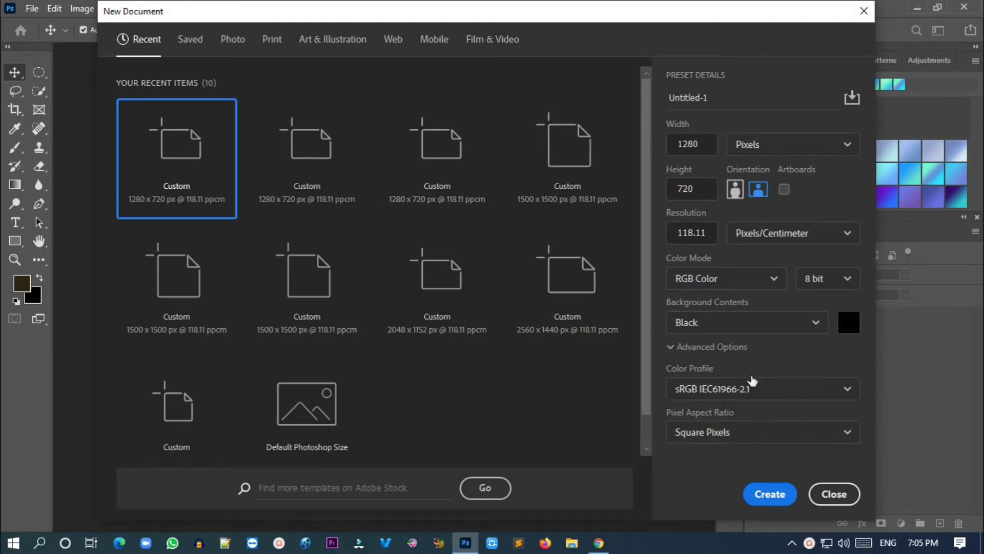
left_click(776, 496)
- Drag classroom.jpg from the Desktop onto the black canvas
scroll(423, 296, "down", 2)
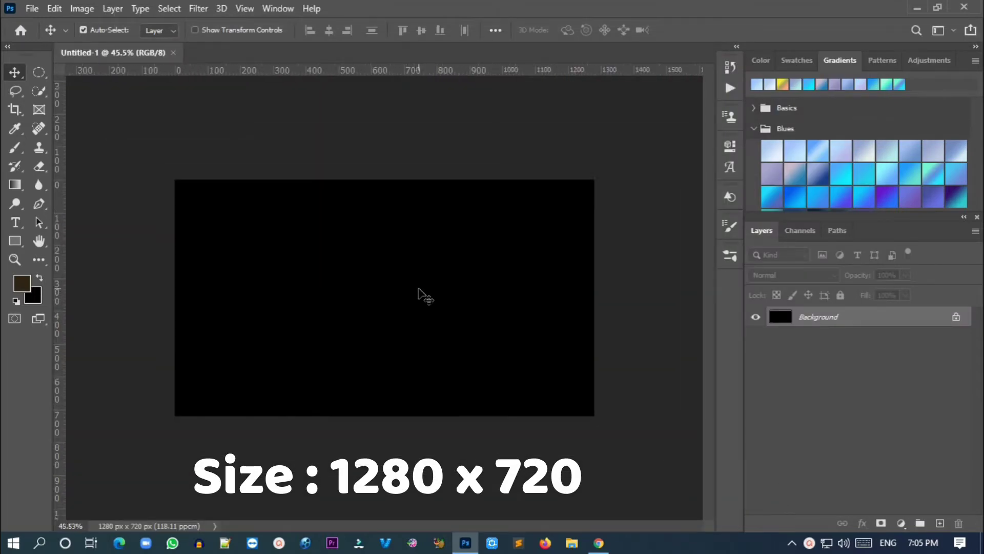
left_click(579, 547)
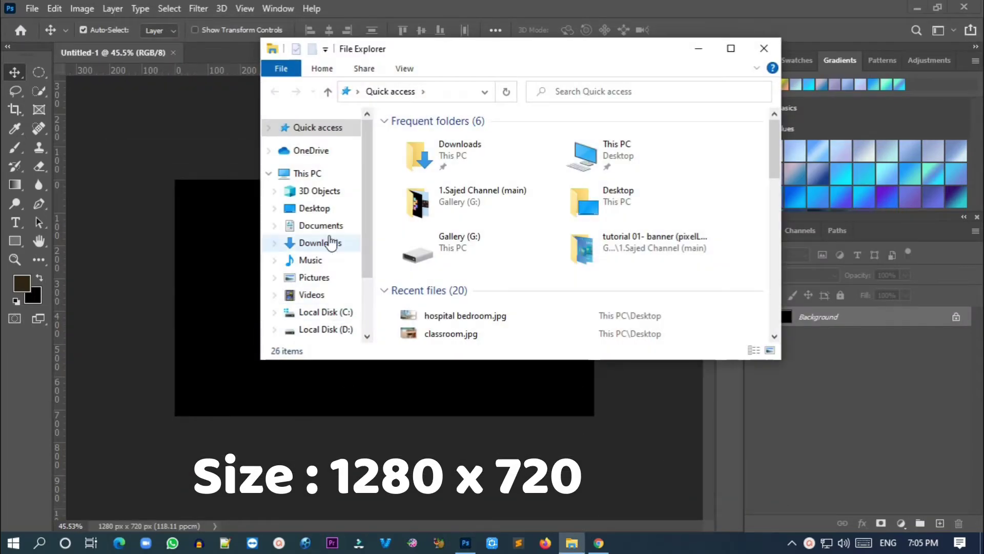
left_click(315, 208)
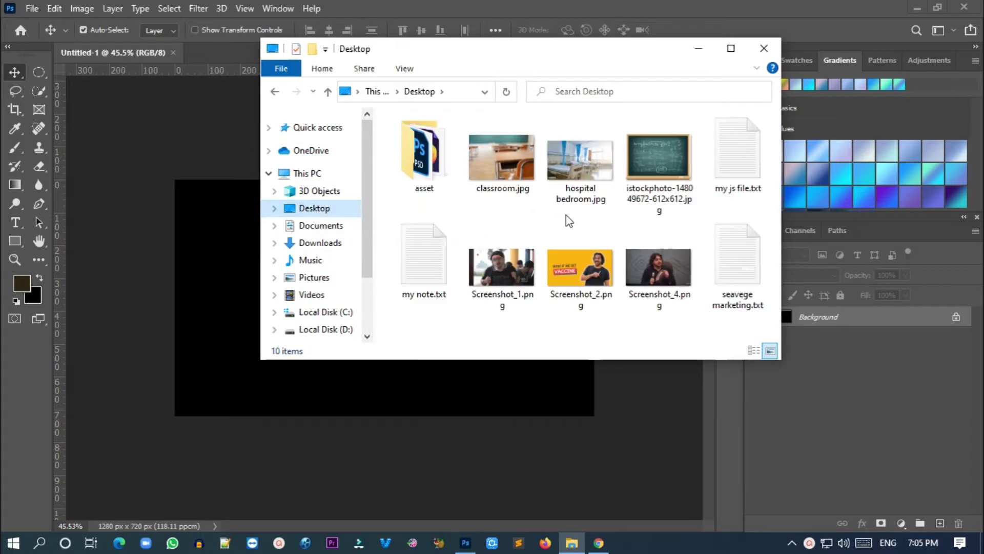
left_click_drag(493, 156, 487, 451)
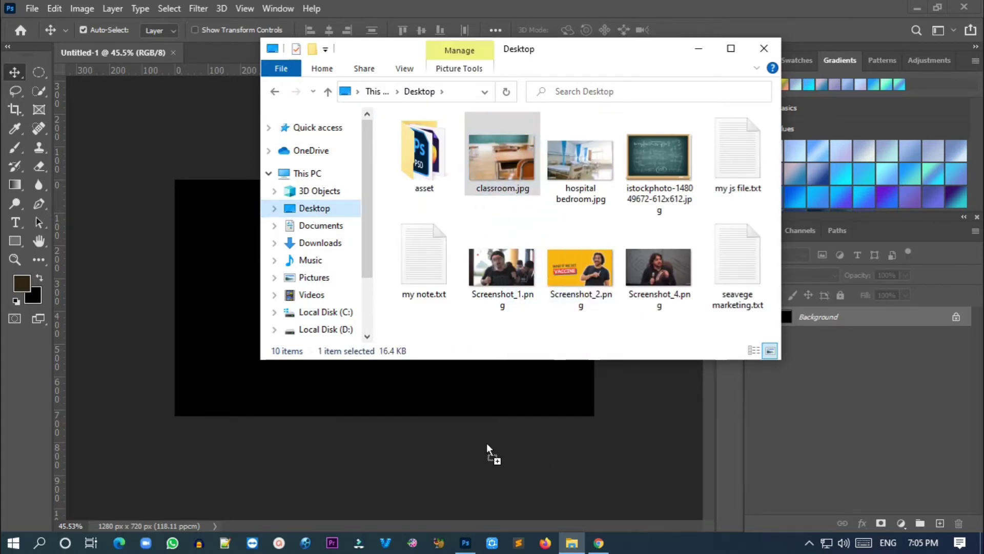
left_click_drag(208, 295, 446, 300)
- Resize the classroom photo to fill the canvas height on the left side
left_click_drag(555, 416, 396, 307)
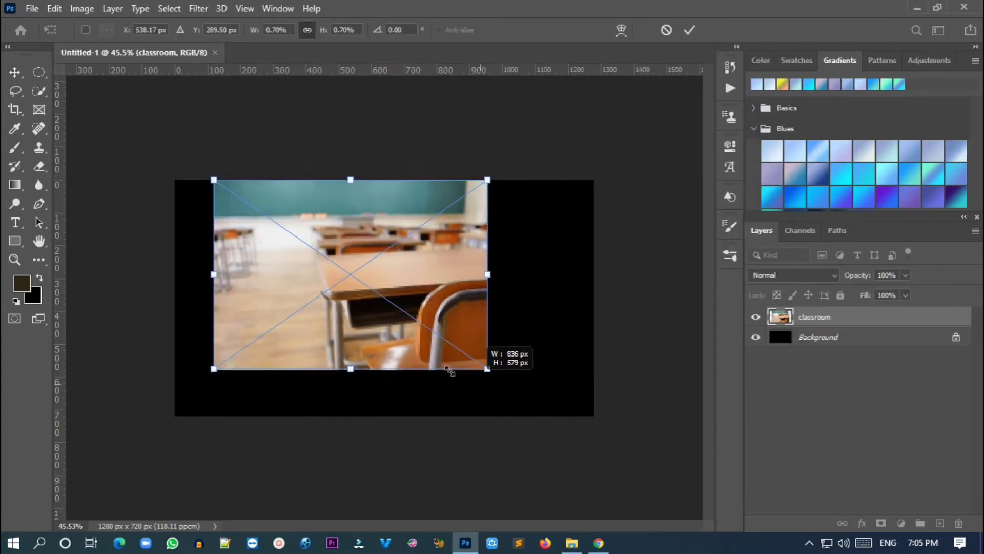
left_click_drag(338, 275, 281, 274)
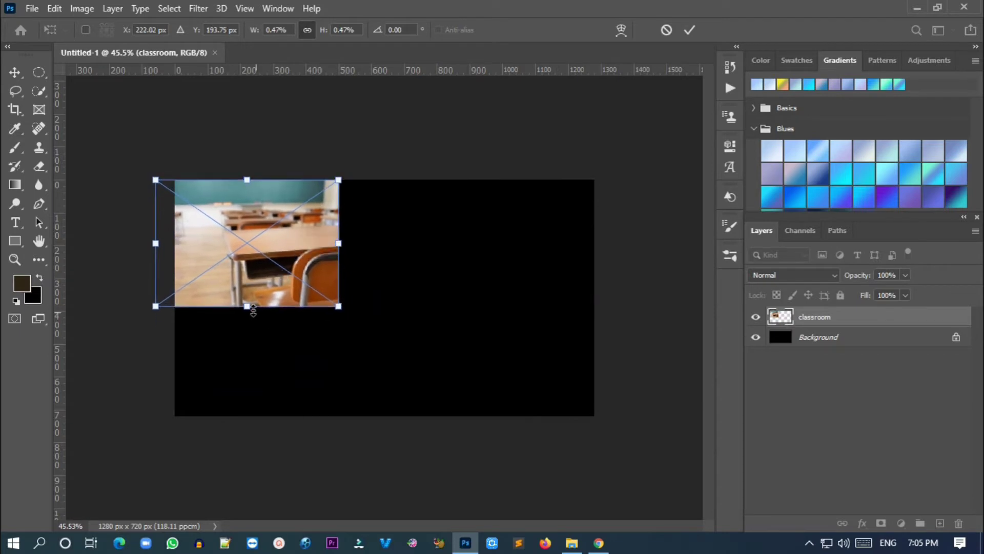
left_click_drag(247, 306, 256, 420)
left_click_drag(273, 376, 242, 381)
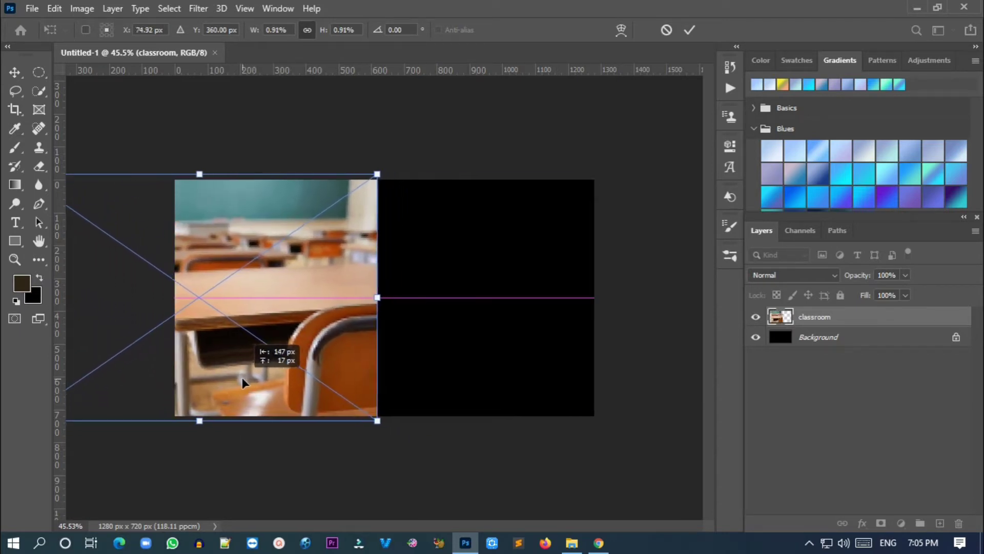
left_click_drag(377, 420, 286, 352)
left_click_drag(253, 315, 326, 319)
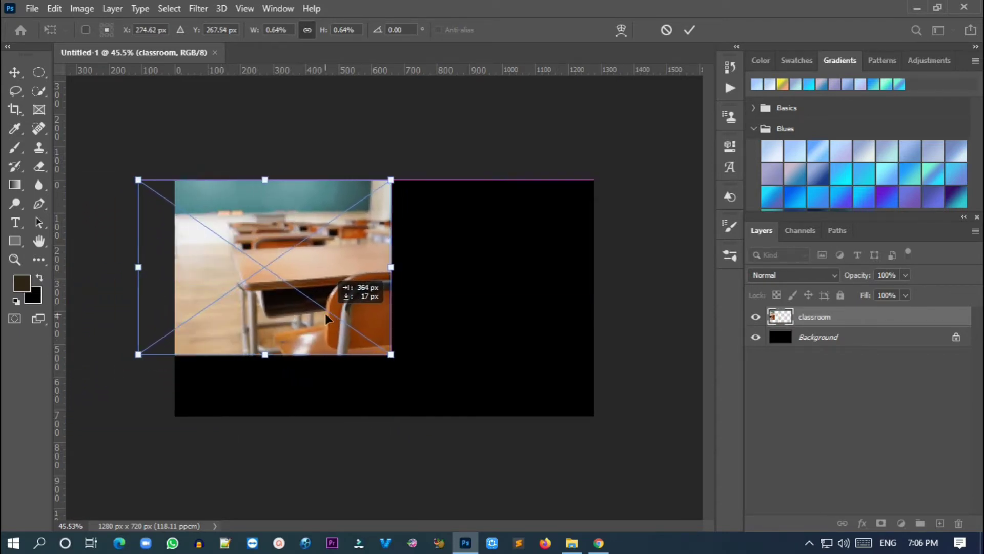
left_click_drag(265, 353, 264, 415)
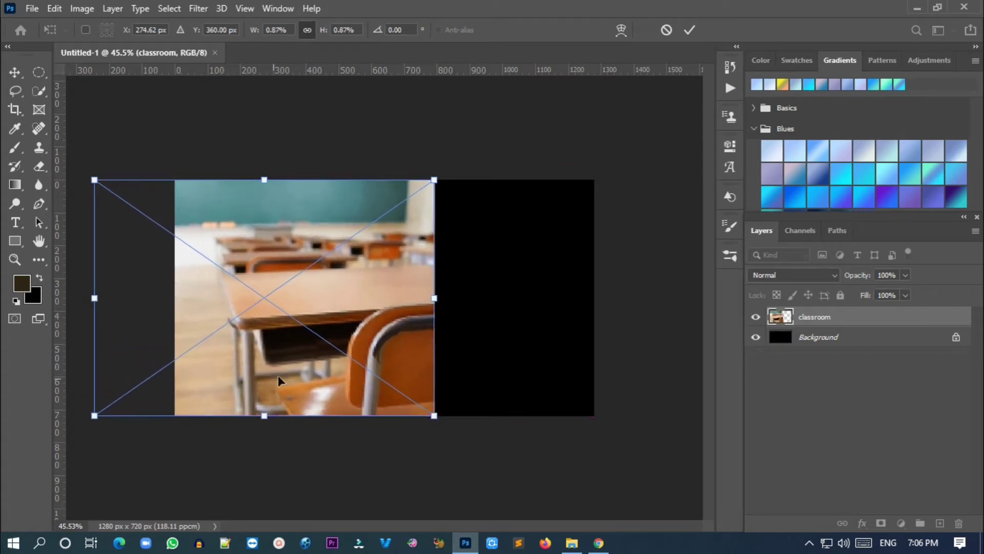
left_click_drag(291, 369, 260, 369)
key("Return")
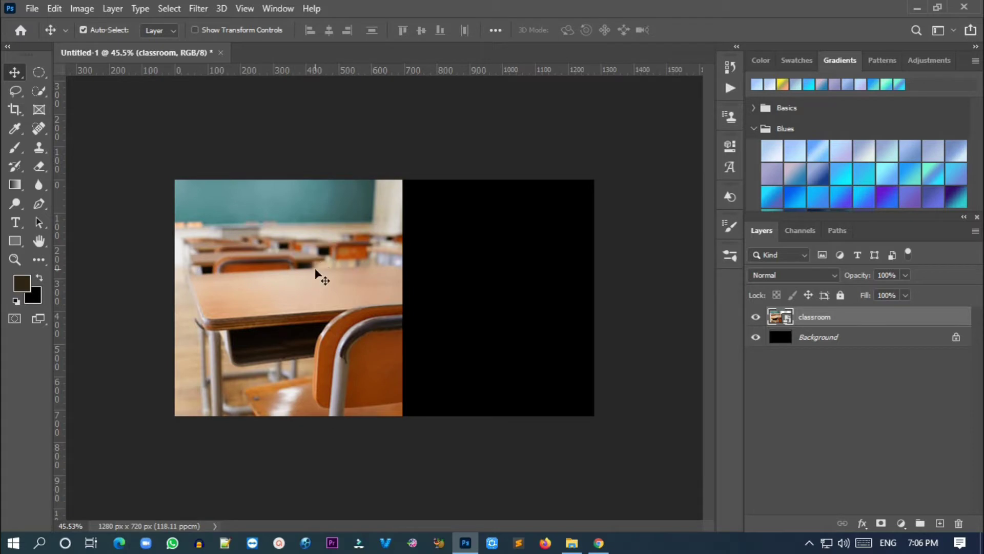
- Place the istockphoto chalkboard photo, enlarged to about 182%, on the canvas's right side
left_click(575, 542)
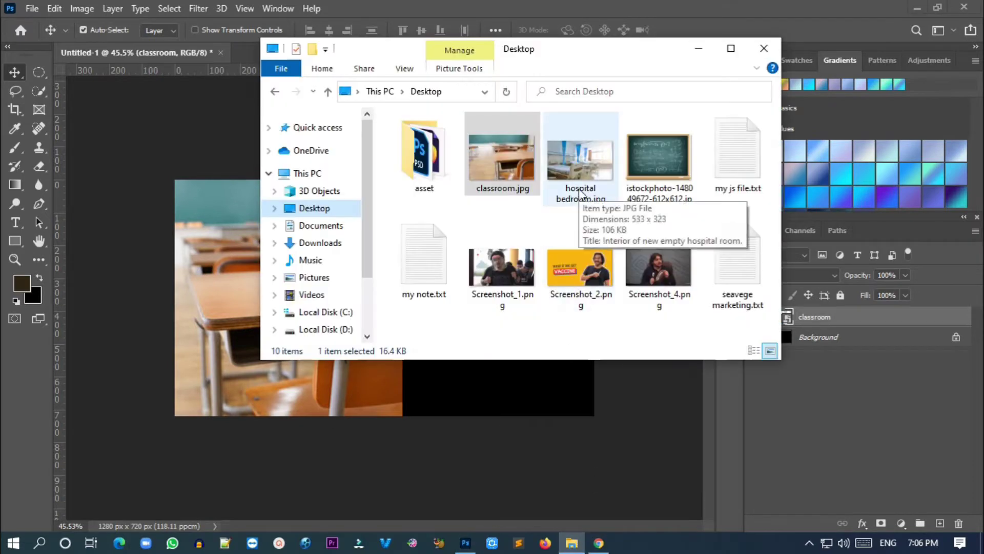
left_click_drag(662, 183, 429, 395)
left_click_drag(436, 334, 437, 274)
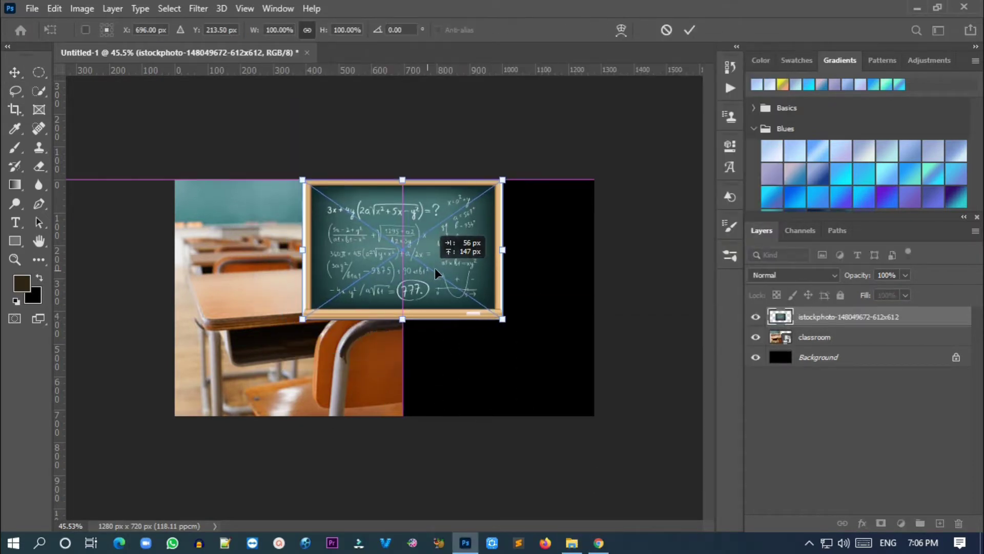
mouse_move(401, 319)
left_mouse_down()
mouse_move(413, 434)
mouse_move(411, 318)
mouse_move(501, 301)
left_mouse_up()
key("Return")
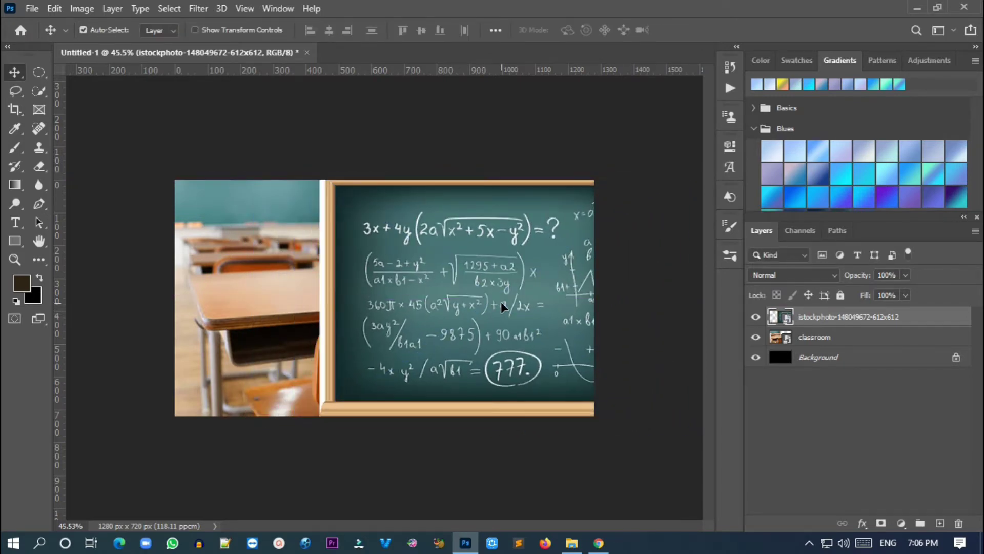
- Place hospital bedroom.jpg on the right third, shift the chalkboard left and add its mask
left_click(571, 542)
left_click_drag(576, 156, 501, 342)
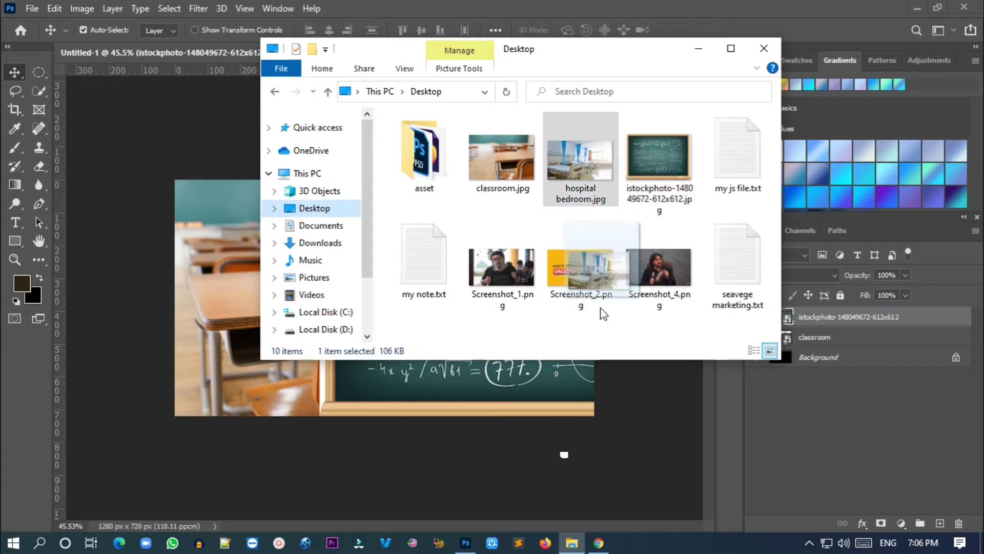
left_click_drag(440, 301, 615, 236)
left_click_drag(472, 286, 366, 350)
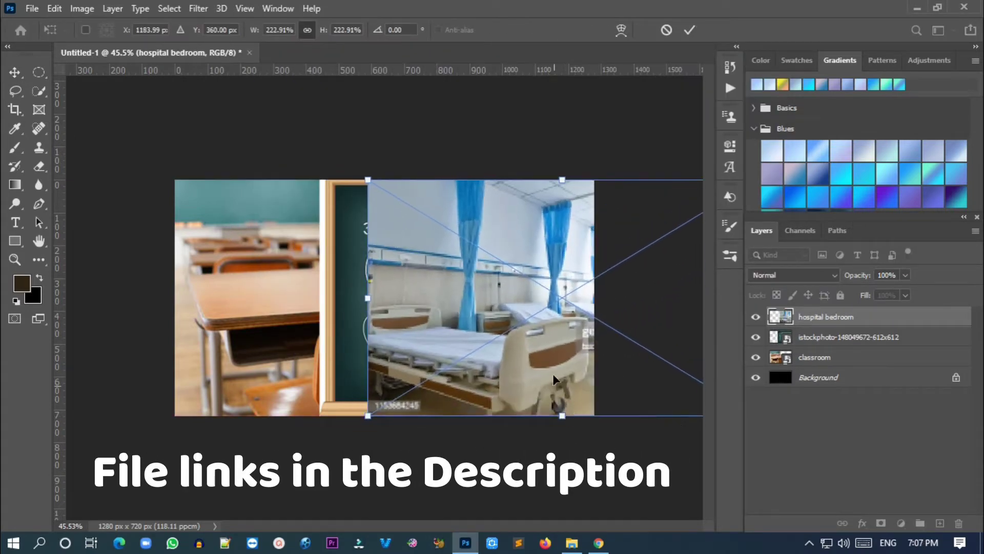
mouse_move(550, 301)
left_mouse_down()
mouse_move(660, 378)
mouse_move(613, 367)
mouse_move(630, 394)
left_mouse_up()
key("Return")
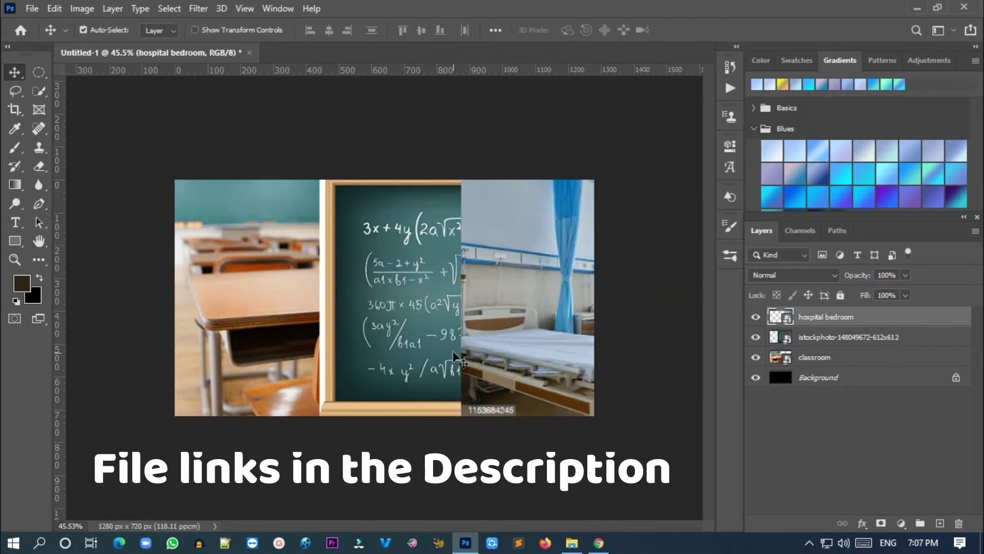
mouse_move(387, 297)
left_mouse_down()
mouse_move(367, 302)
mouse_move(375, 279)
left_mouse_up()
left_click(277, 300)
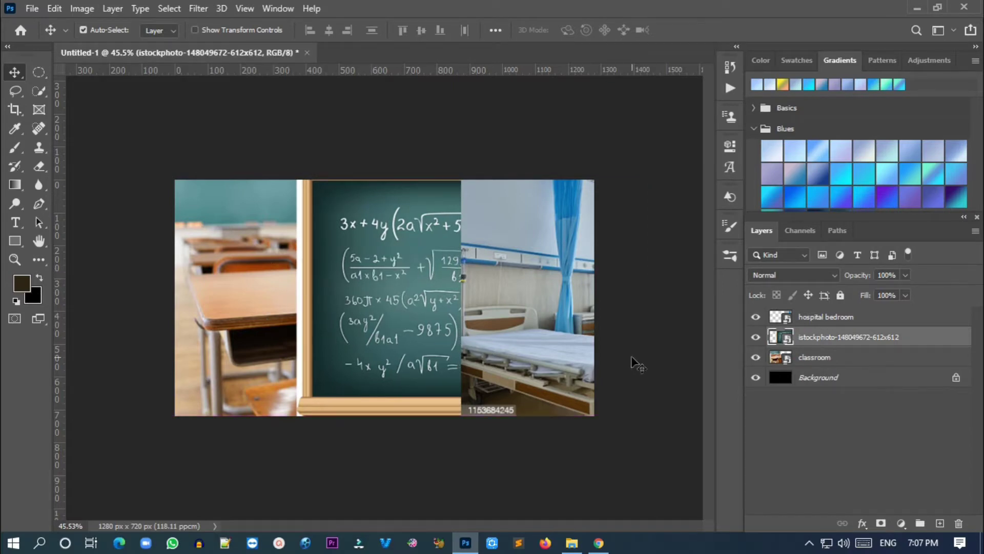
- Mask away the chalkboard's left frame strip using a rectangular selection
right_click(42, 70)
left_click(92, 72)
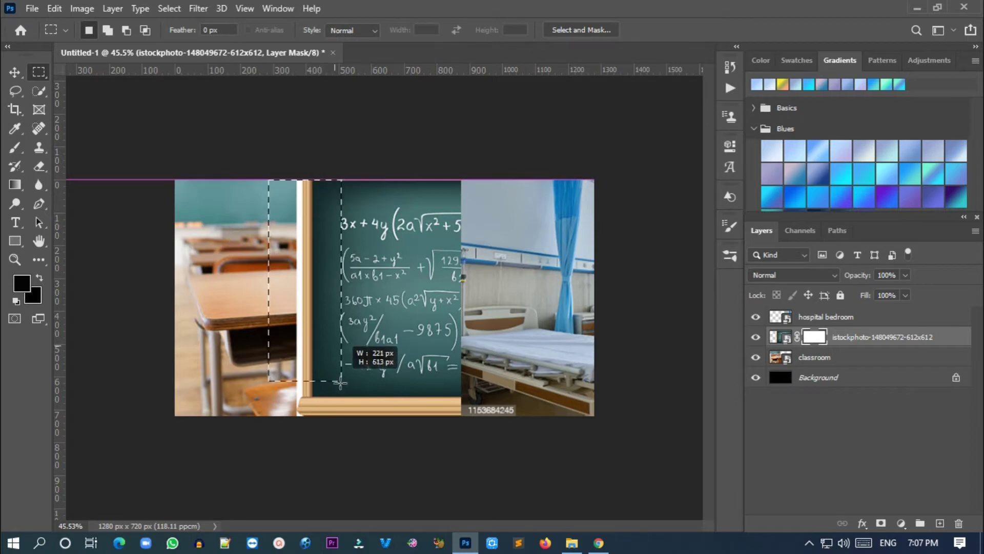
left_click_drag(320, 165, 333, 415)
right_click(315, 370)
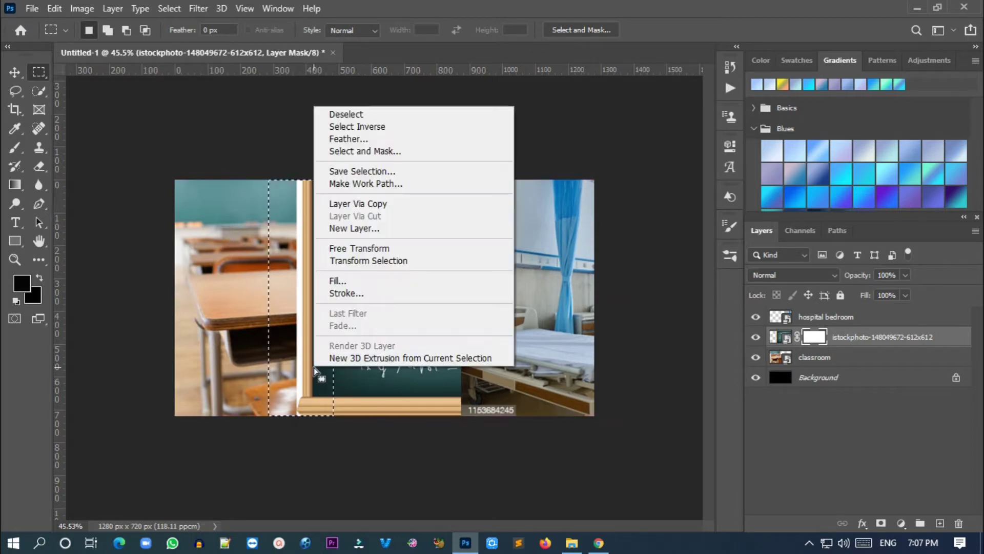
left_click(303, 376)
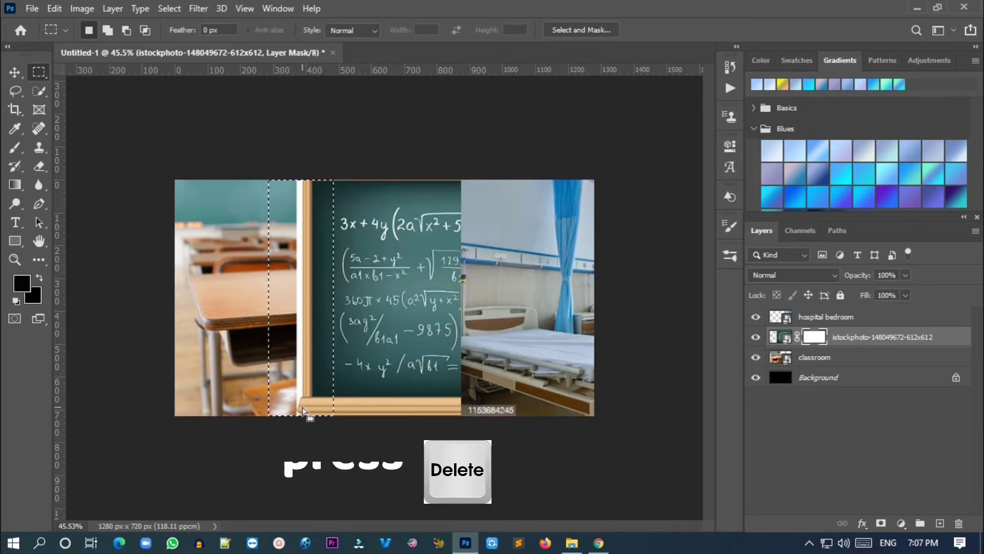
key("Delete")
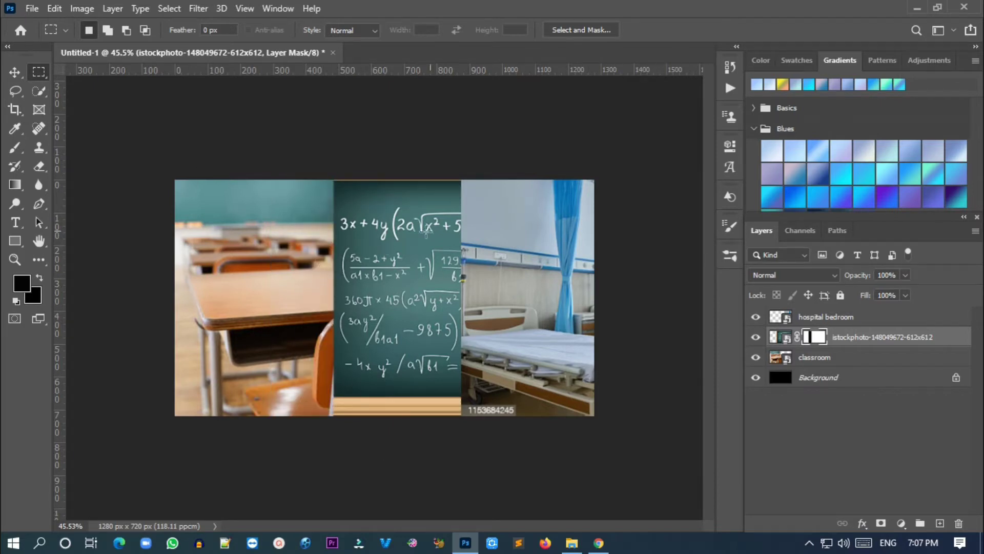
- Move the chalkboard left and scale it to about 112.67%
key("v")
left_click_drag(394, 241, 358, 261)
key("ctrl+t")
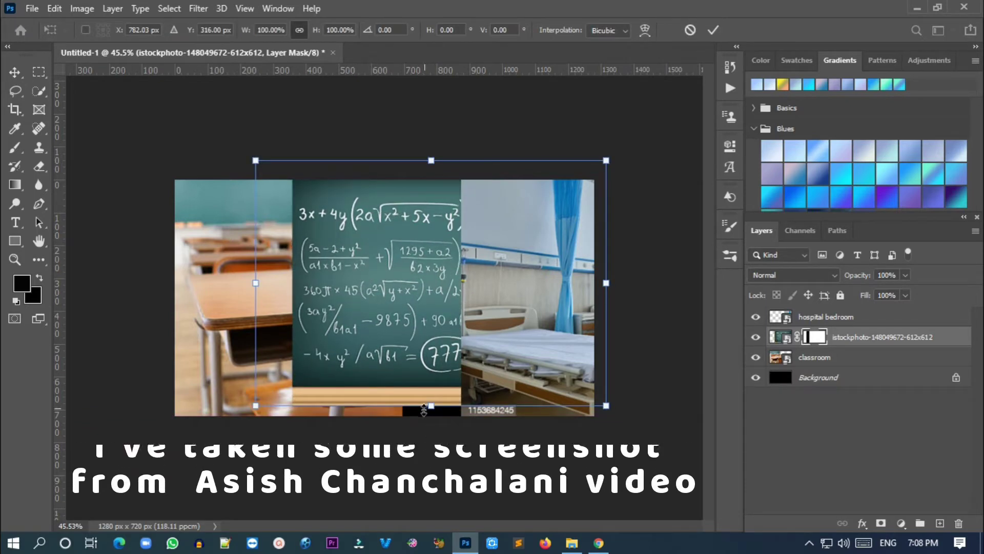
left_click_drag(423, 409, 423, 423)
left_click_drag(400, 360, 417, 365)
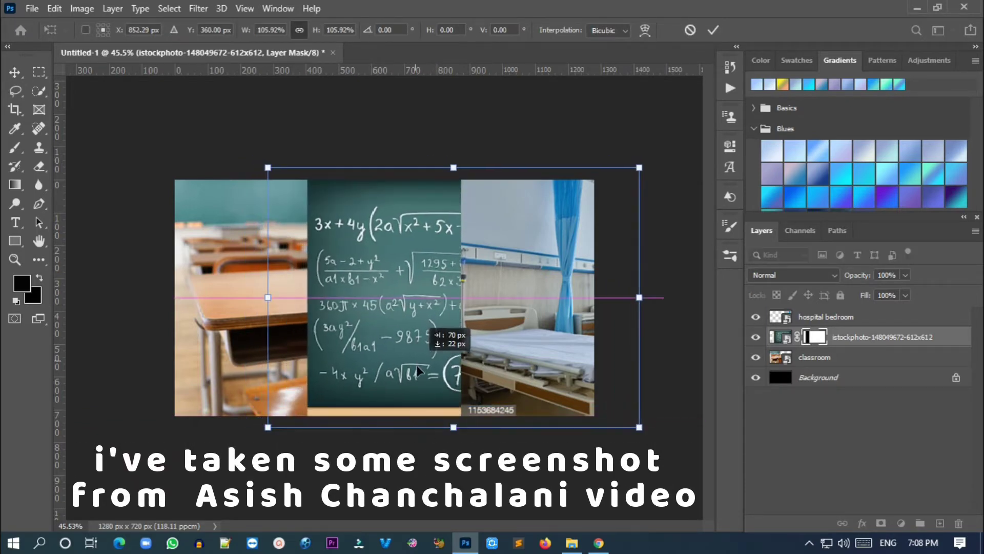
left_click_drag(453, 167, 453, 159)
left_click_drag(420, 247, 417, 254)
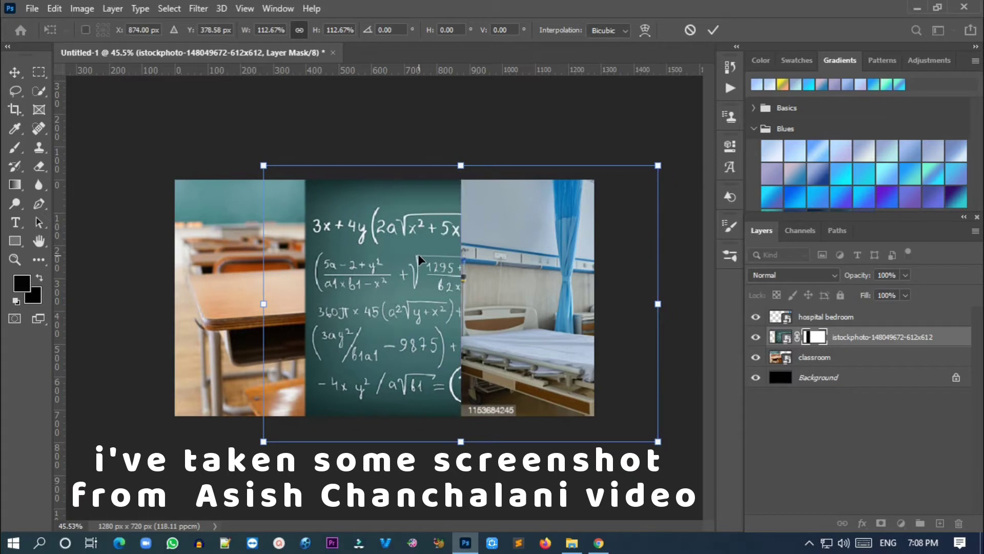
key("Return")
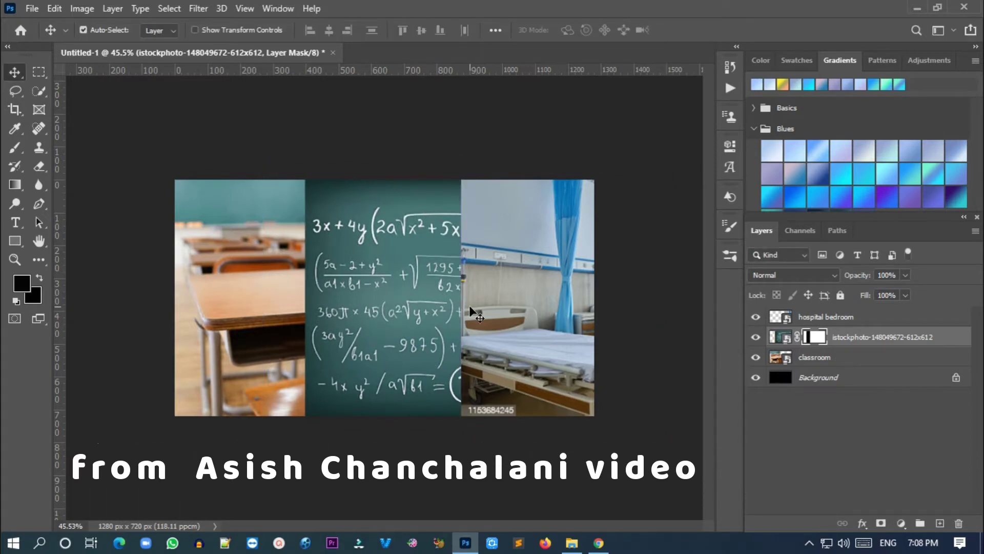
- Place Screenshot_4.png scaled to about 22% over the left classroom area
left_click(572, 543)
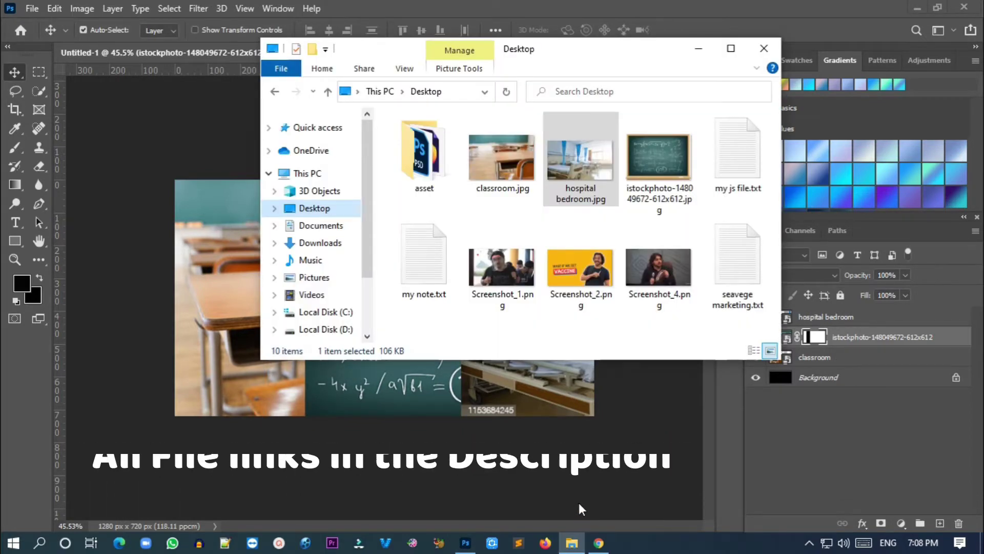
left_click(652, 283)
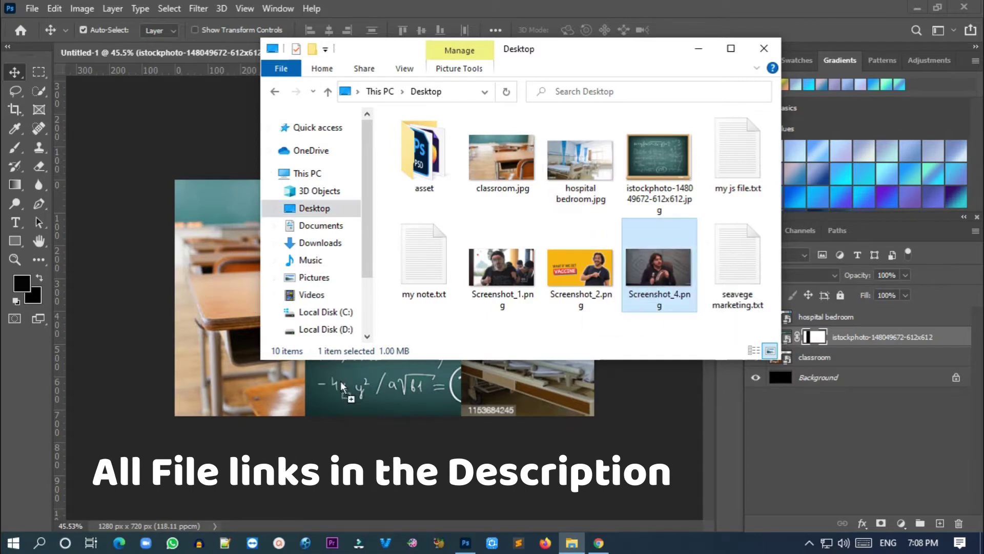
mouse_move(341, 387)
left_mouse_down()
mouse_move(229, 322)
mouse_move(255, 331)
mouse_move(247, 340)
left_mouse_up()
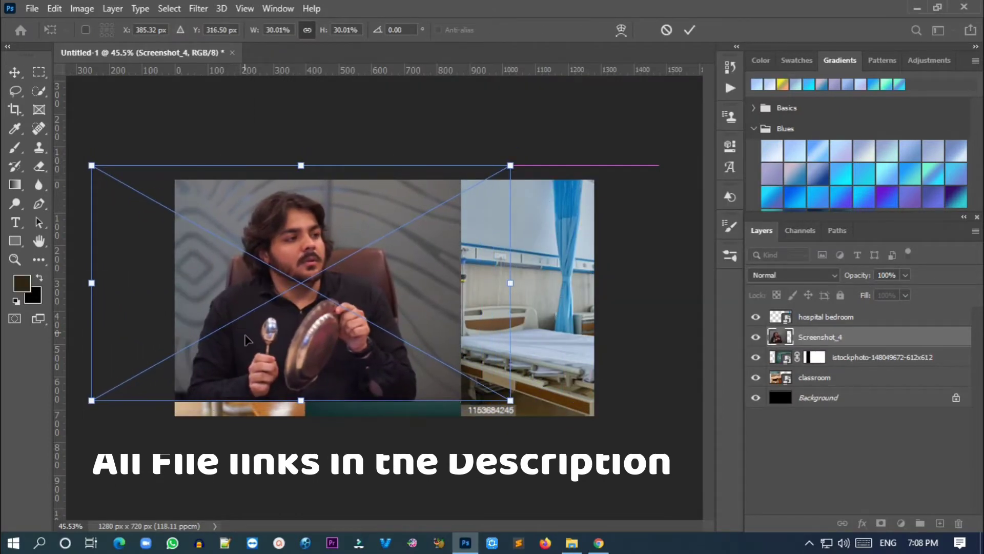
left_click_drag(510, 400, 384, 341)
mouse_move(294, 285)
left_mouse_down()
mouse_move(317, 339)
mouse_move(314, 323)
mouse_move(332, 323)
left_mouse_up()
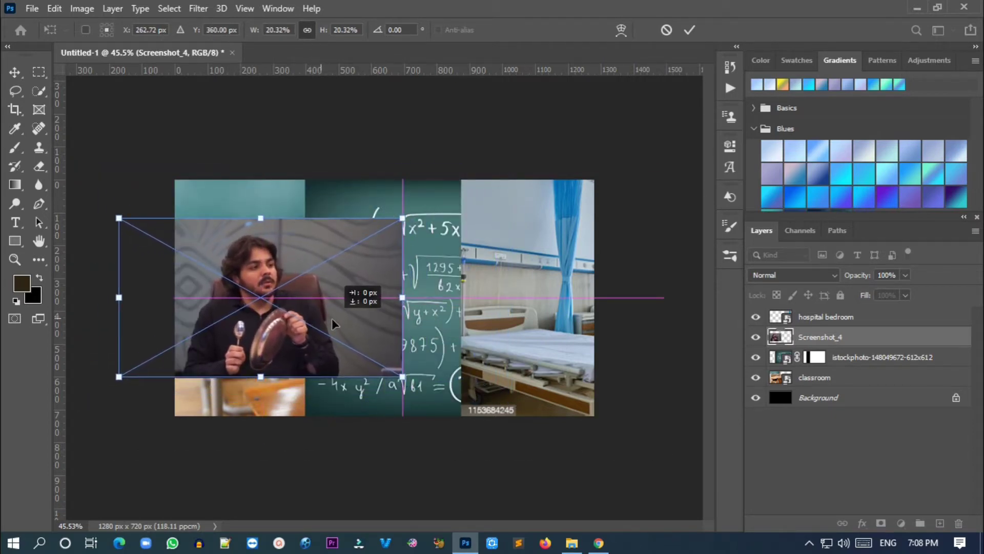
mouse_move(397, 378)
left_mouse_down()
mouse_move(358, 354)
mouse_move(331, 356)
left_mouse_up()
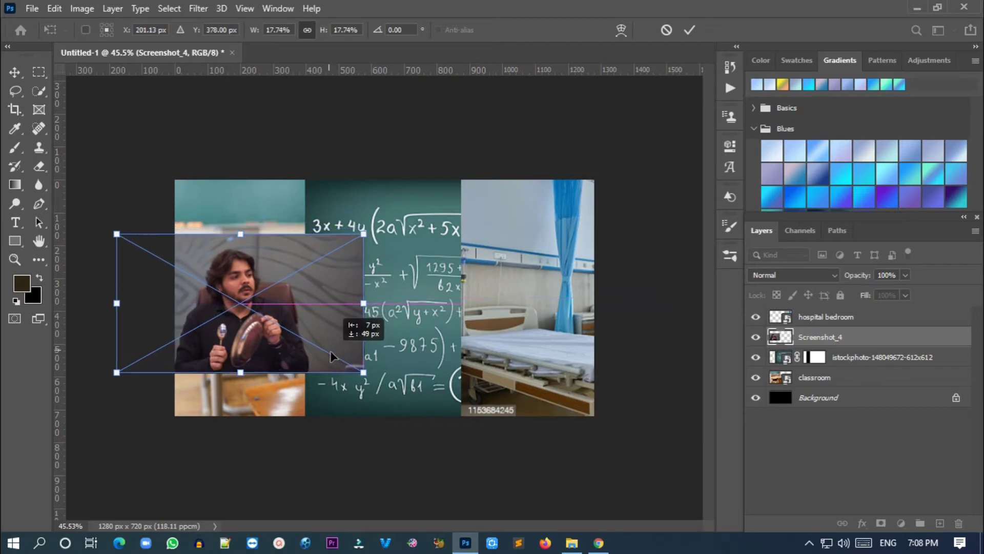
left_click_drag(117, 234, 86, 201)
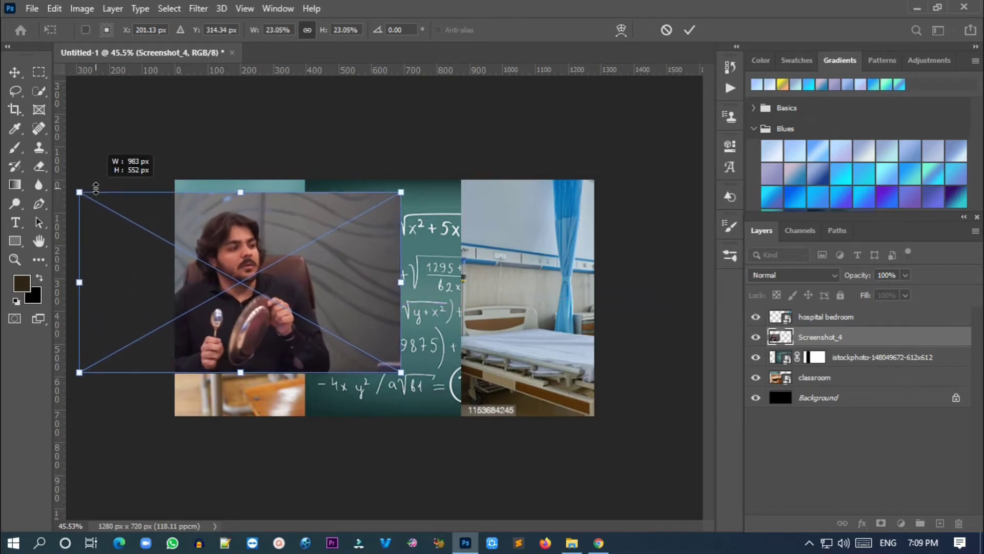
left_click_drag(206, 297, 211, 306)
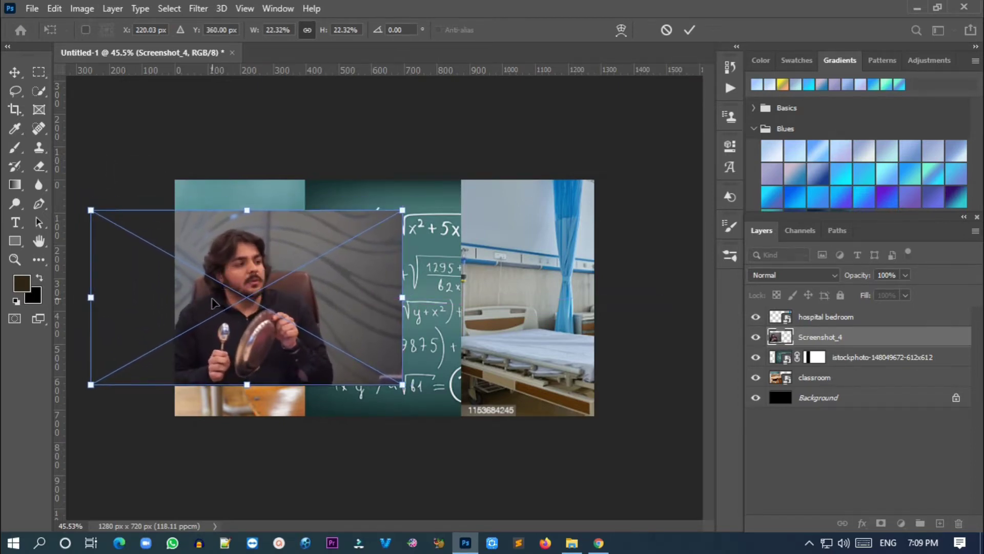
key("Return")
- Convert the Screenshot_4 layer, select the man, and delete his grey backdrop
key("w")
right_click(820, 337)
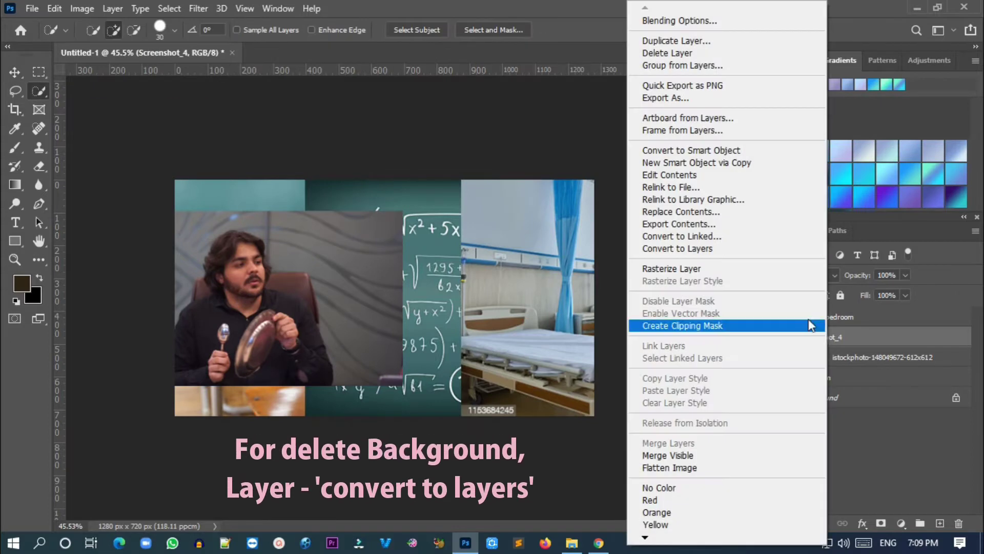
left_click(732, 249)
left_click(429, 211)
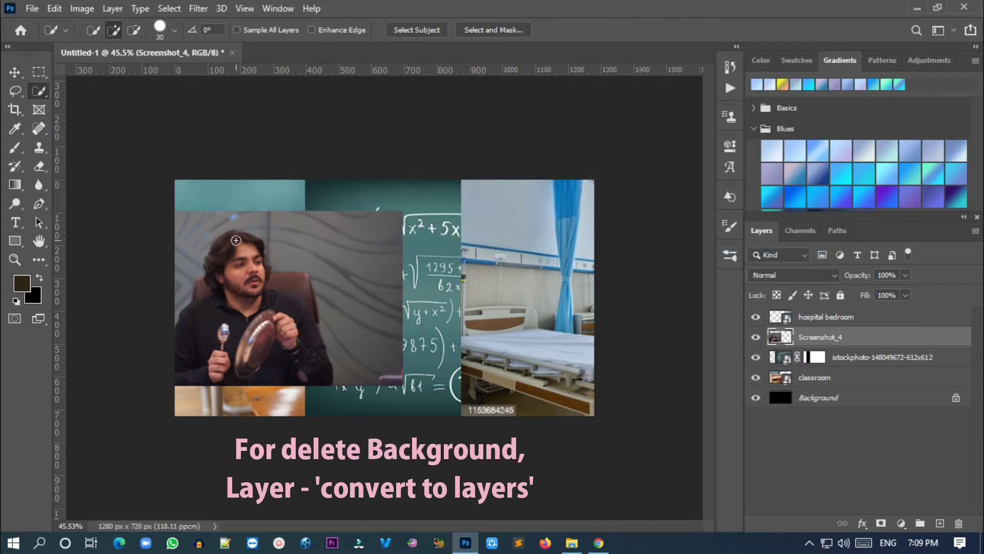
left_click(430, 30)
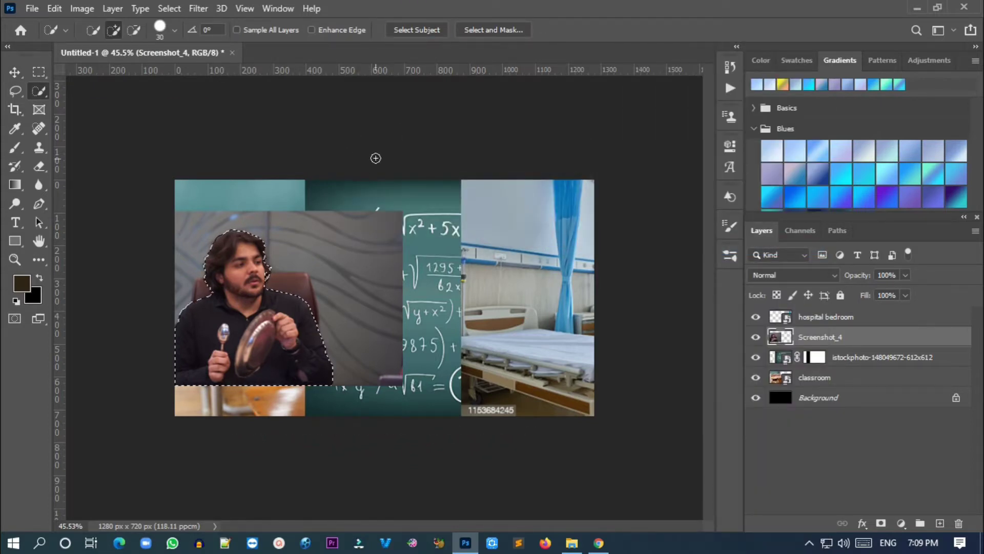
key("ctrl+shift+i")
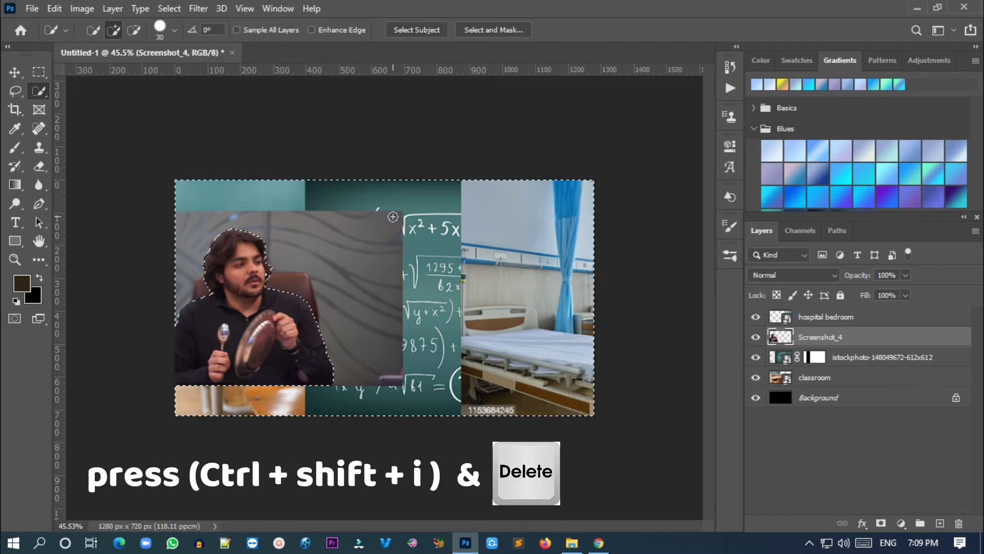
key("Delete")
- Deselect and nudge the cut-out man into place over the classroom
key("v")
key("ctrl+d")
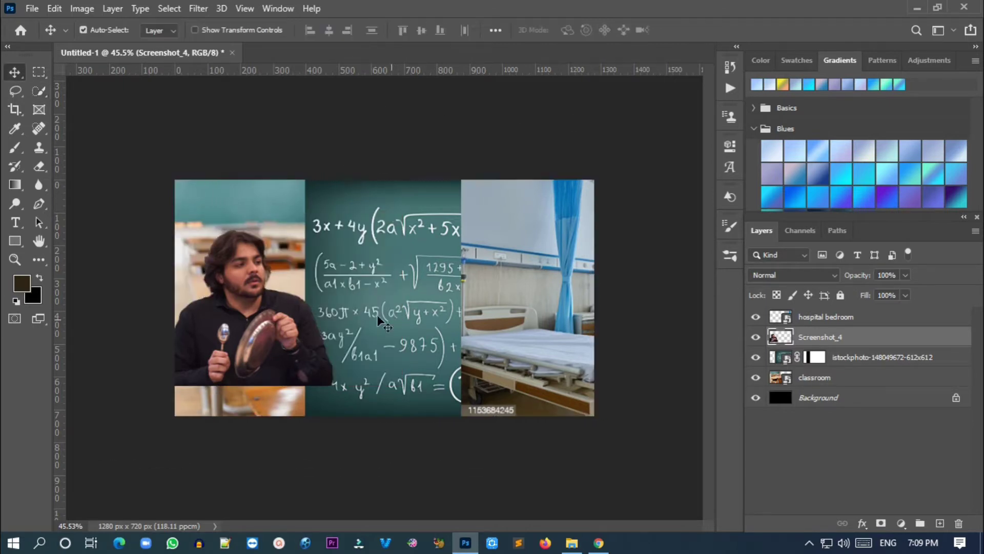
left_click_drag(262, 324, 263, 323)
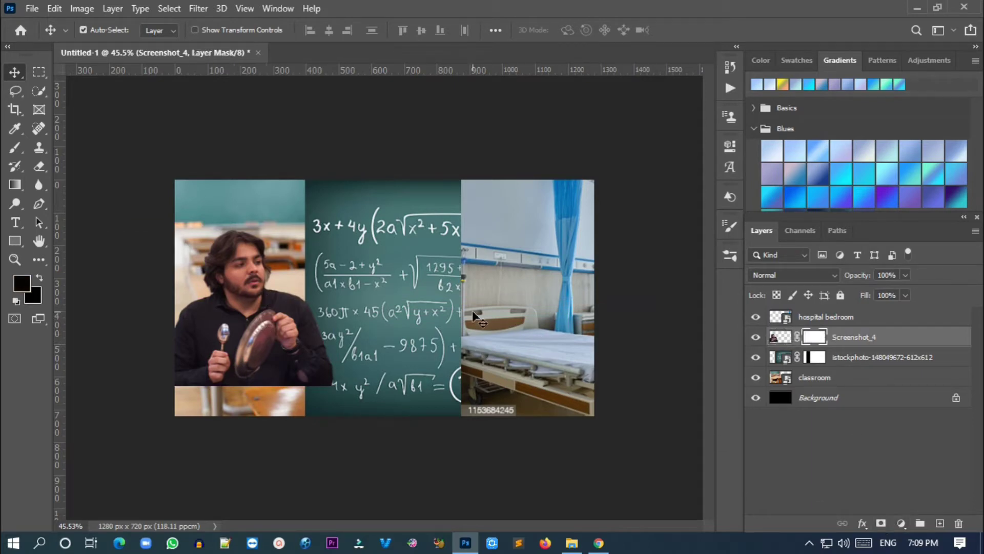
scroll(260, 277, "up", 8)
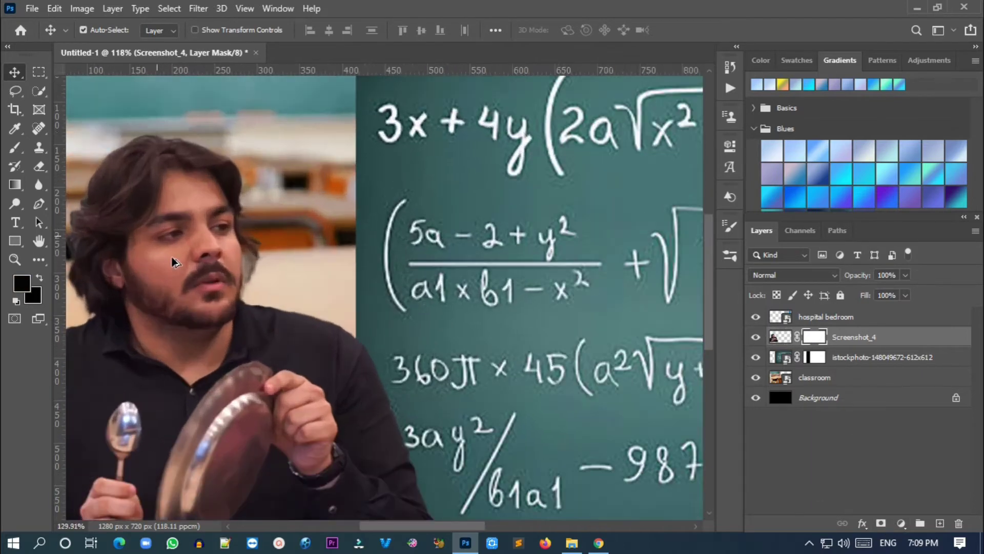
scroll(190, 267, "down", 3)
scroll(190, 268, "down", 2)
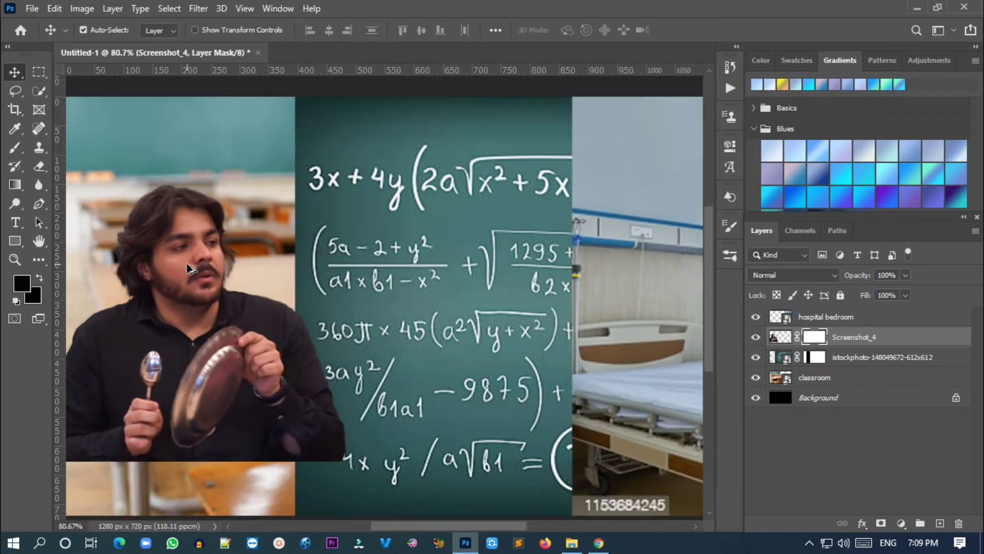
scroll(190, 267, "down", 1)
scroll(189, 268, "down", 1)
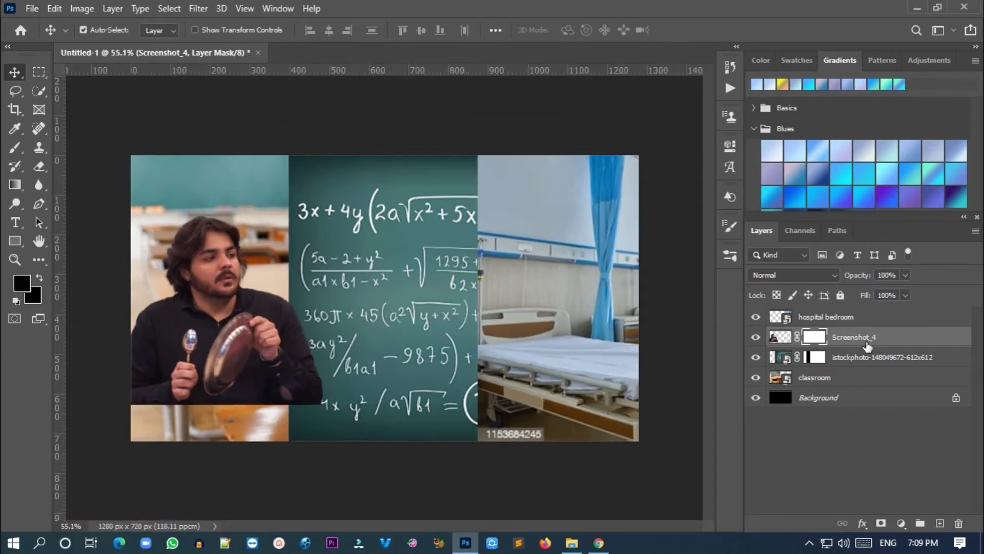
- Add a white (#ffffff) Drop Shadow with wider spread to the man's layer
double_click(895, 338)
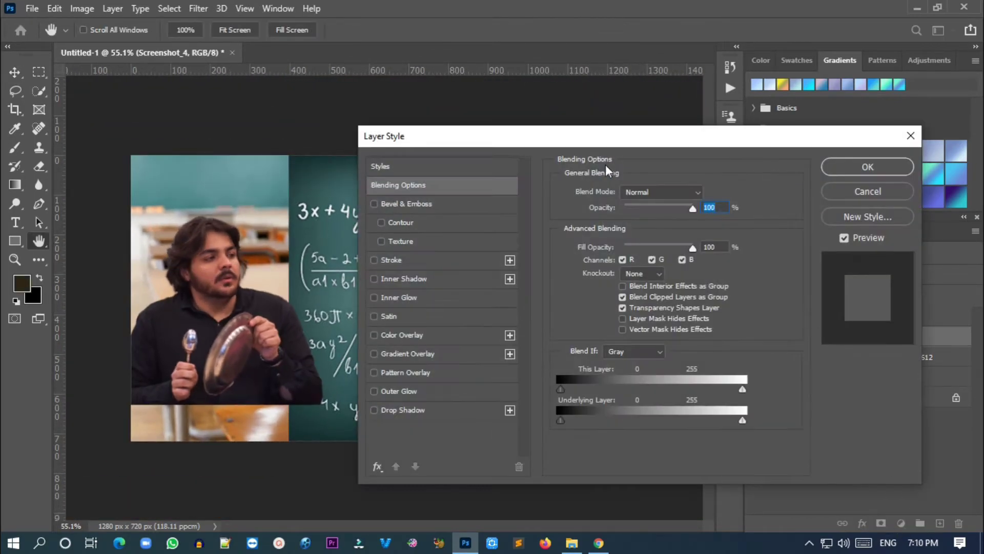
left_click(461, 399)
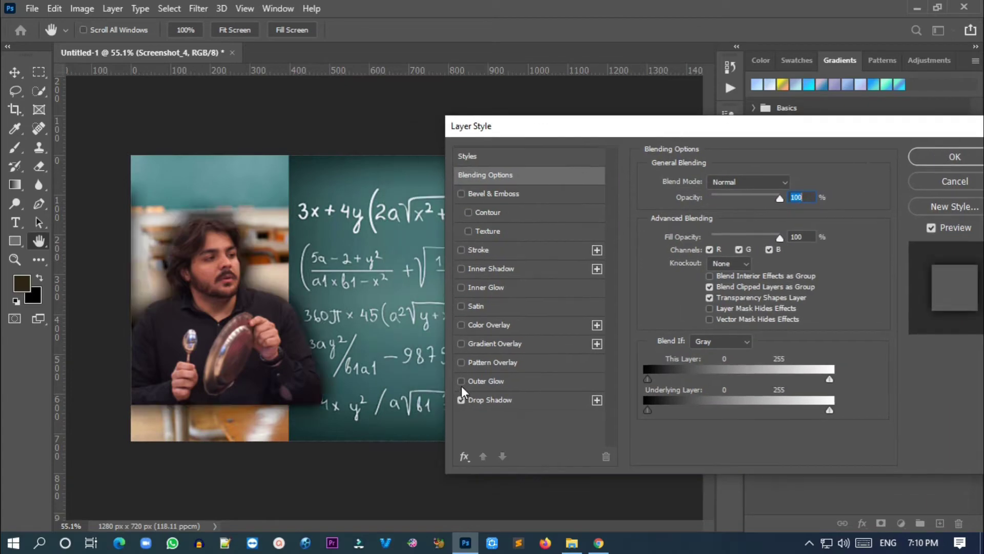
left_click(582, 402)
left_click(792, 186)
type("ffffff")
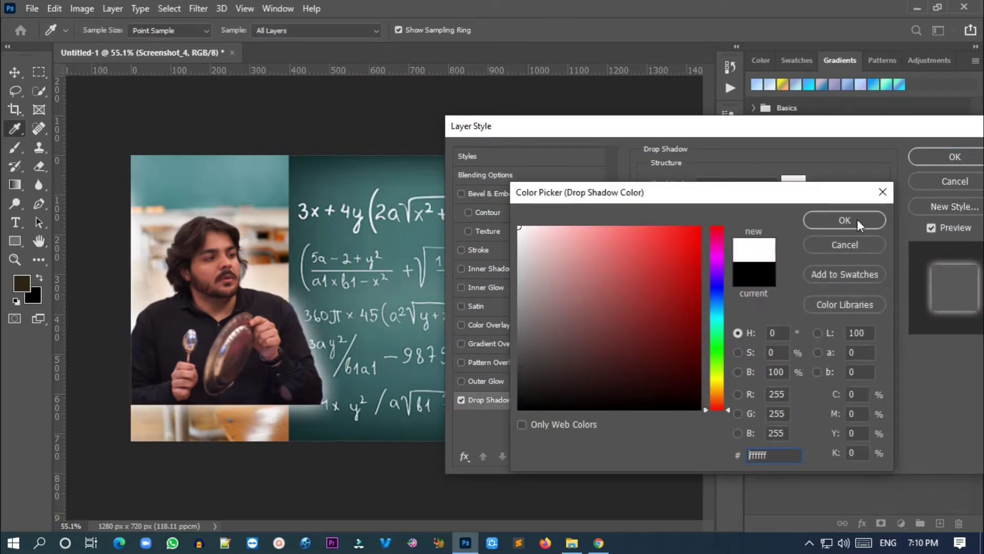
key("Return")
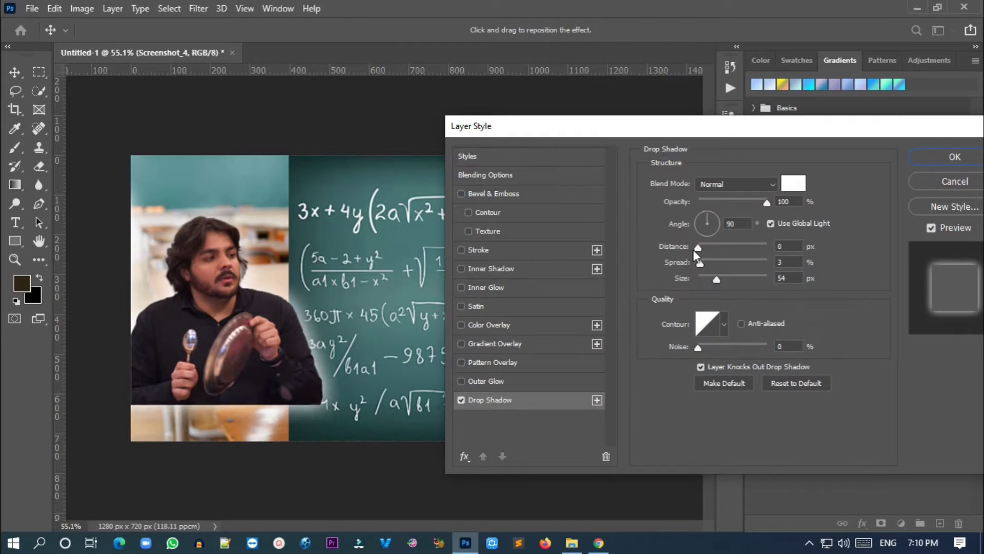
left_click_drag(702, 259, 705, 262)
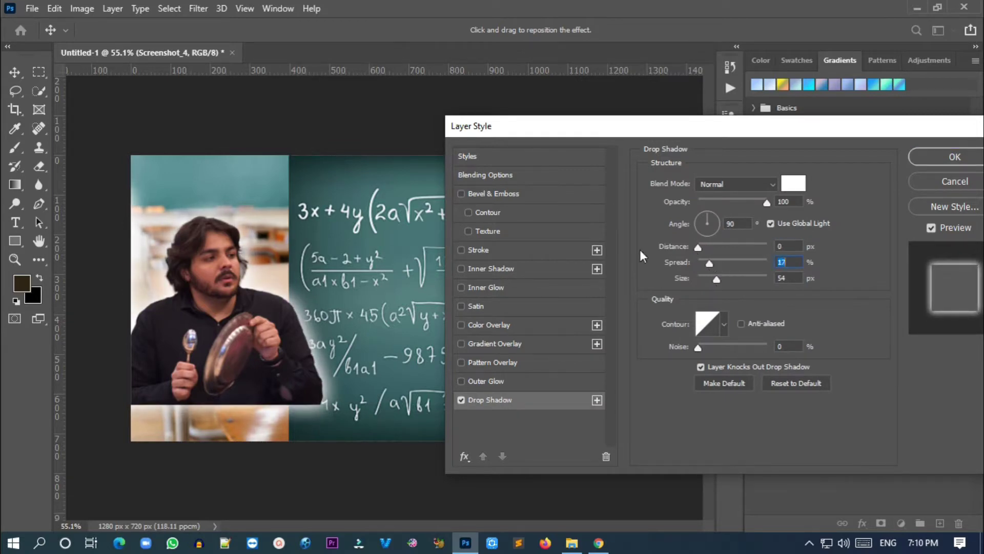
- Add a thin white Stroke outline to the man and apply the layer styles
left_click(461, 250)
left_click_drag(712, 181, 702, 182)
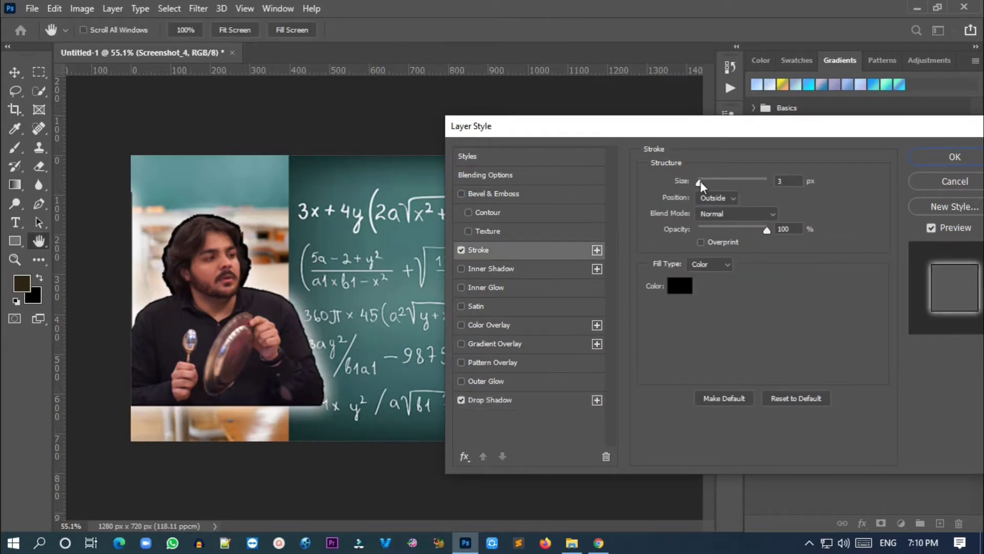
left_click(680, 285)
left_click(523, 228)
left_click(843, 219)
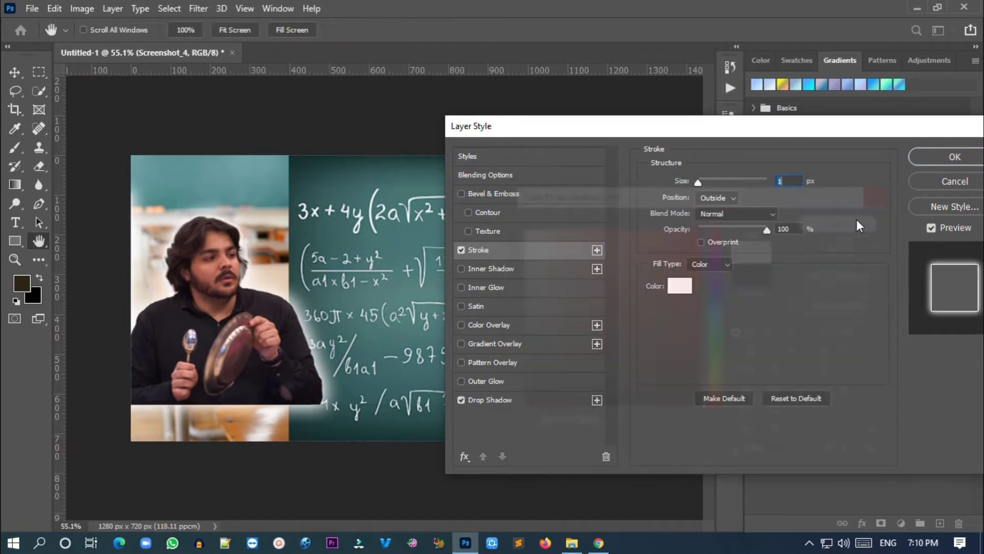
left_click(954, 156)
- Delete the leftover grey patch and move the man back over the left classroom
left_click_drag(226, 271, 285, 268)
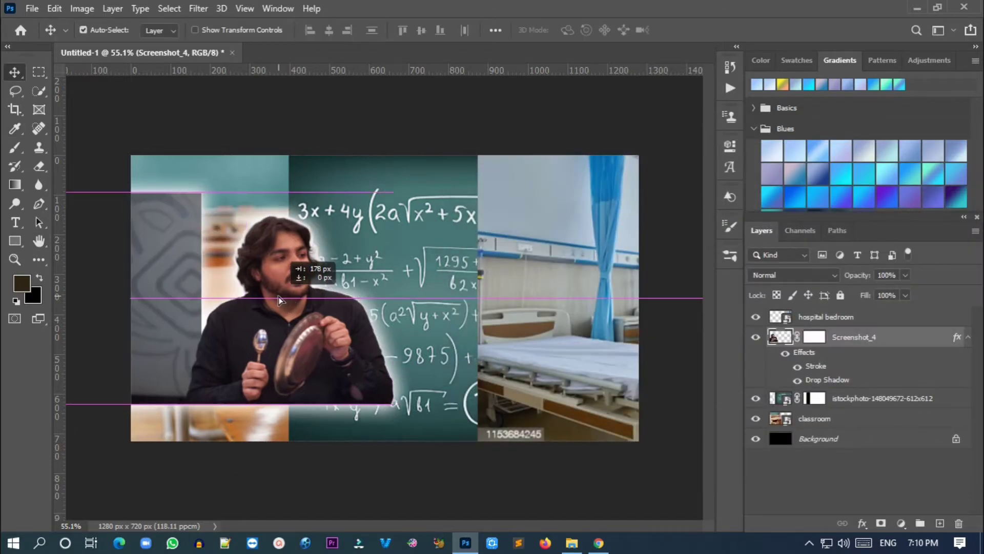
left_click_drag(201, 281, 371, 315)
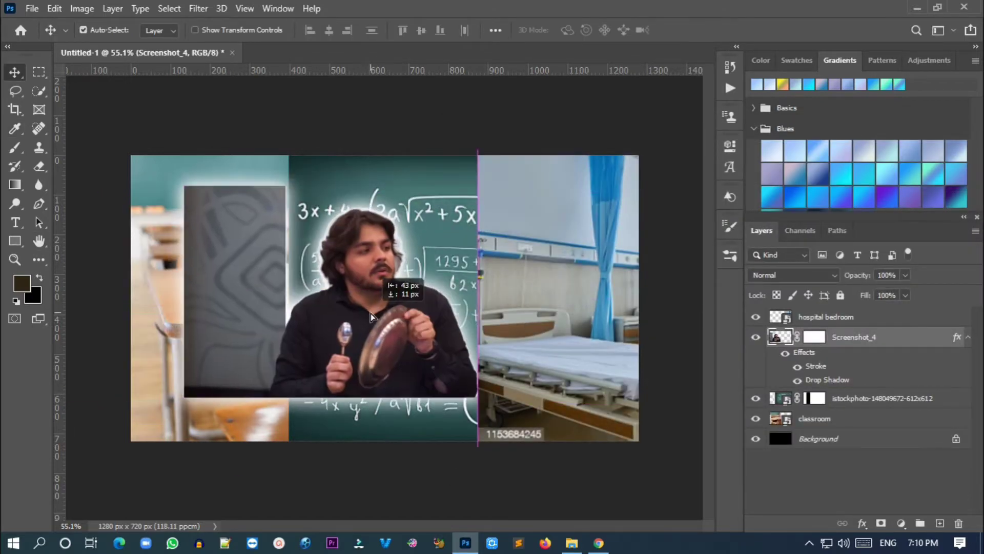
left_click(38, 95)
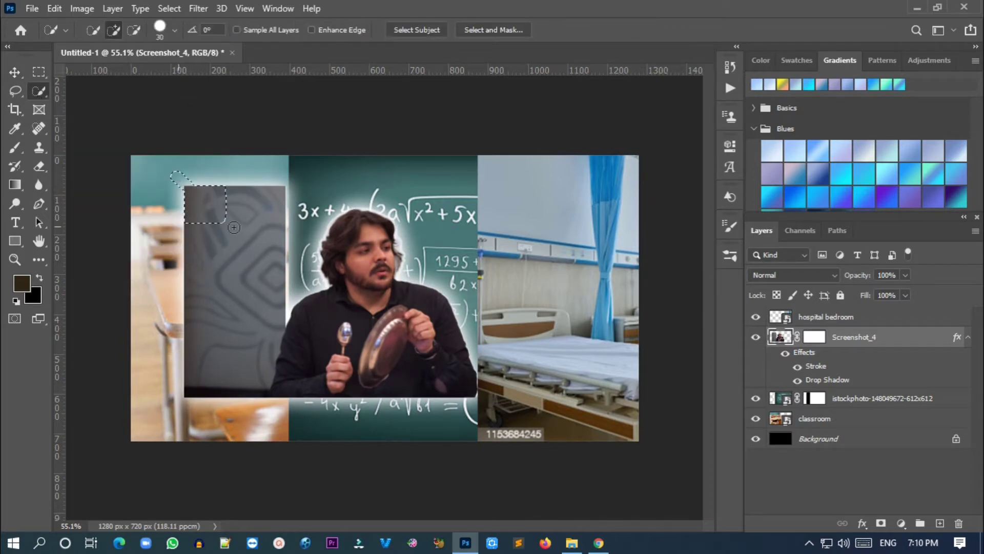
left_click_drag(234, 227, 279, 277)
key("Delete")
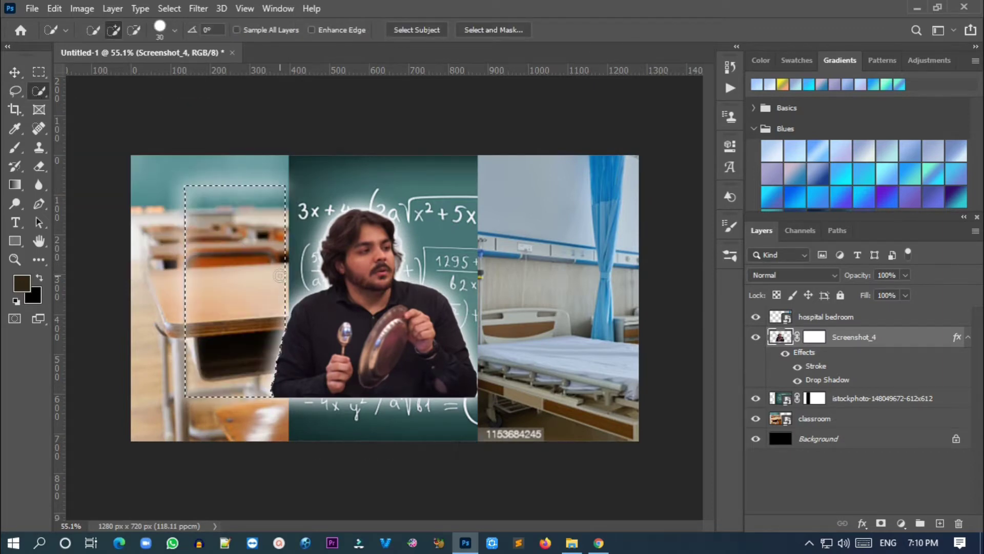
left_click(13, 73)
left_click_drag(390, 358, 239, 362)
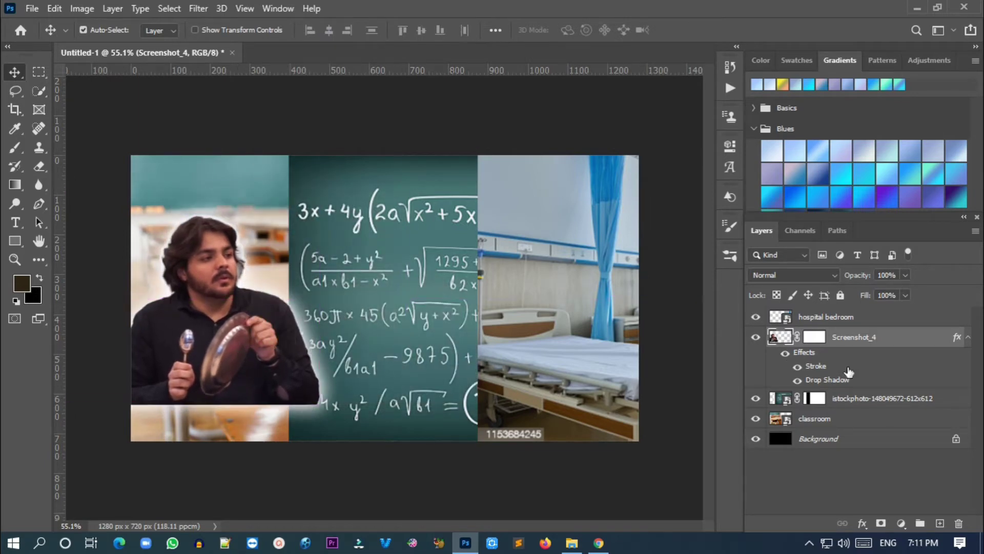
- Set the man's drop shadow spread to 27% and apply his Stroke and Drop Shadow
double_click(910, 343)
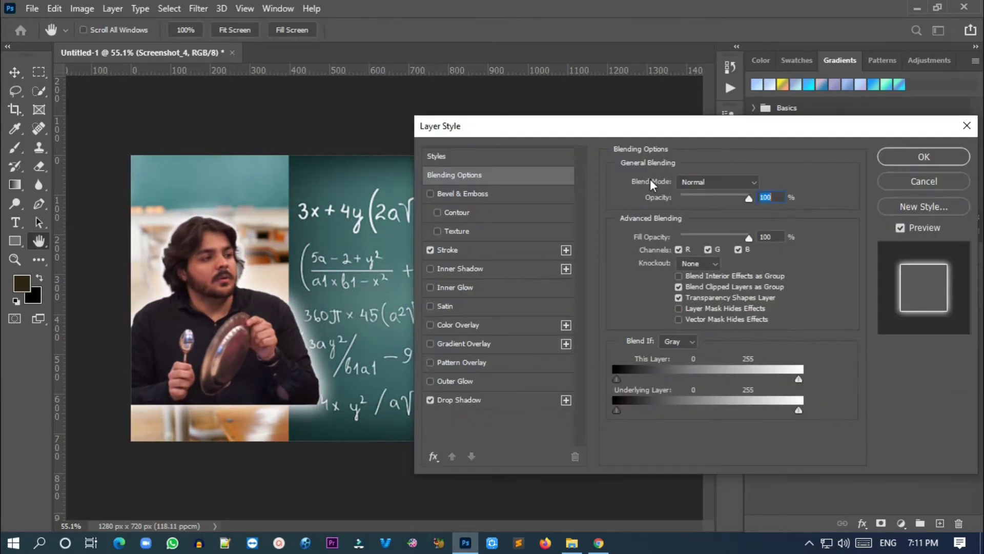
left_click(492, 400)
mouse_move(667, 247)
left_mouse_down()
mouse_move(698, 263)
mouse_move(667, 279)
left_mouse_up()
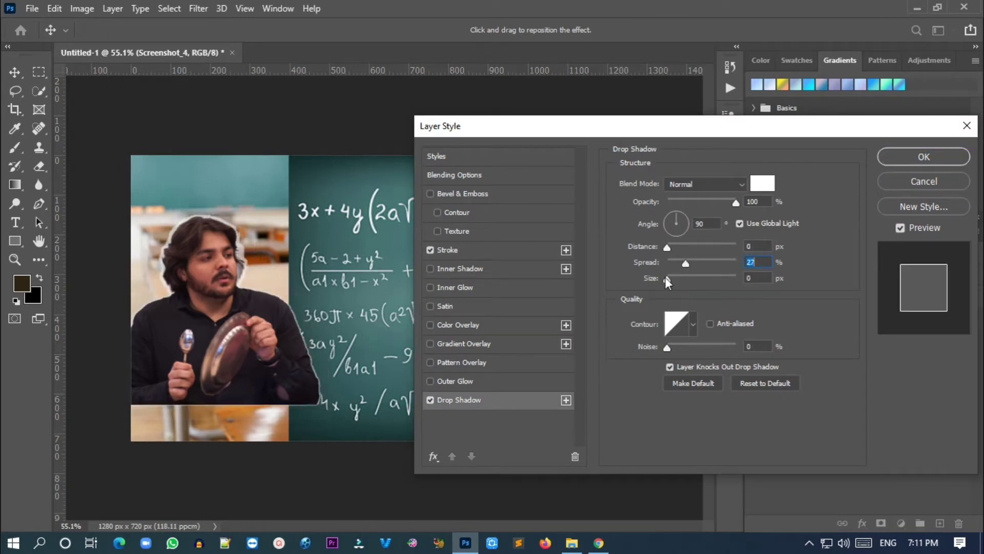
key("Return")
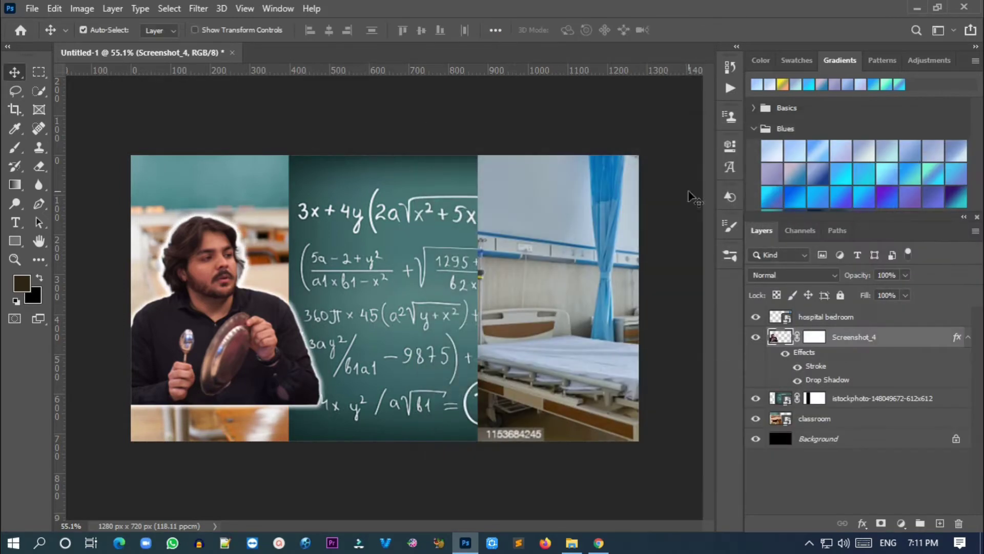
- Move the hospital bedroom layer below Screenshot_4, then drag Screenshot_1 from the Desktop into the thumbnail
left_click(571, 541)
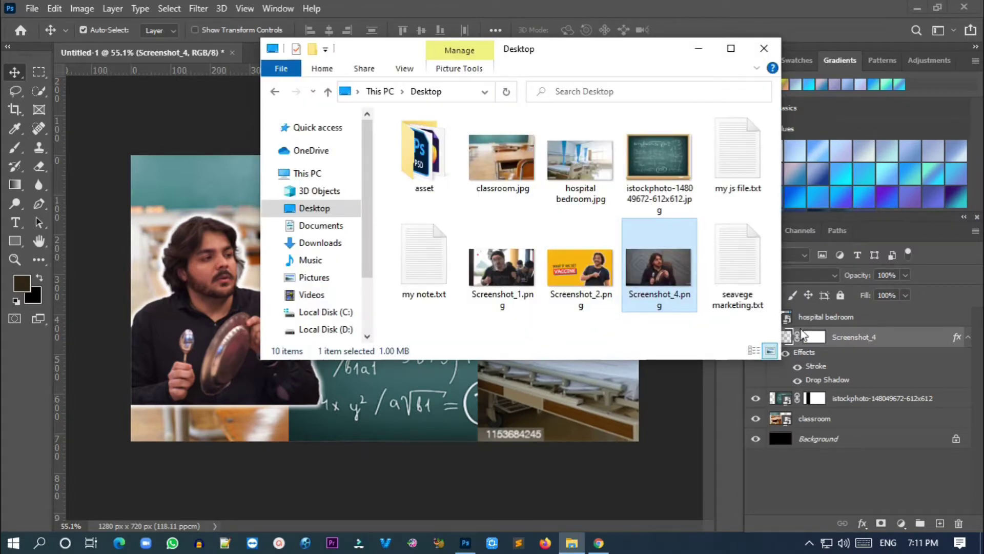
left_click(764, 46)
left_click(854, 318)
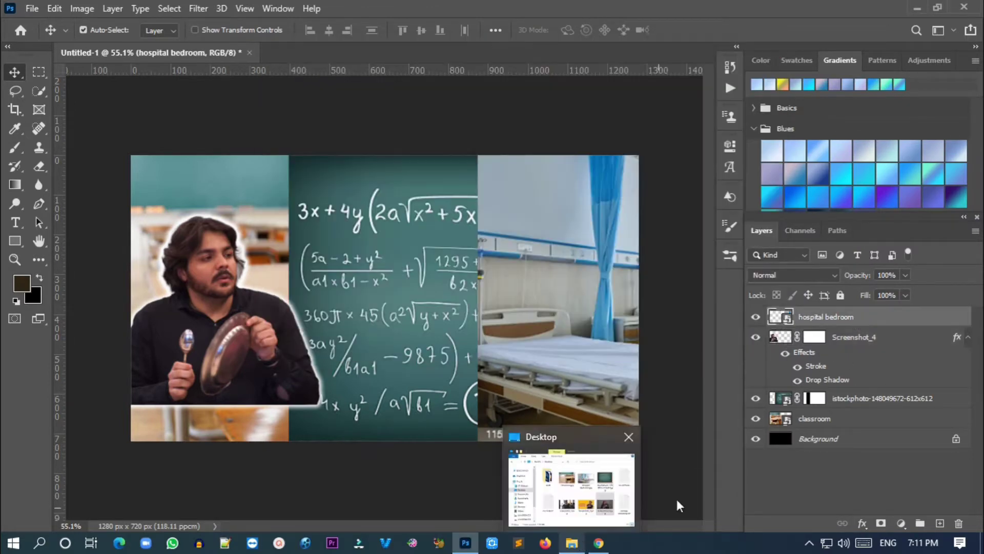
left_click_drag(871, 316, 880, 362)
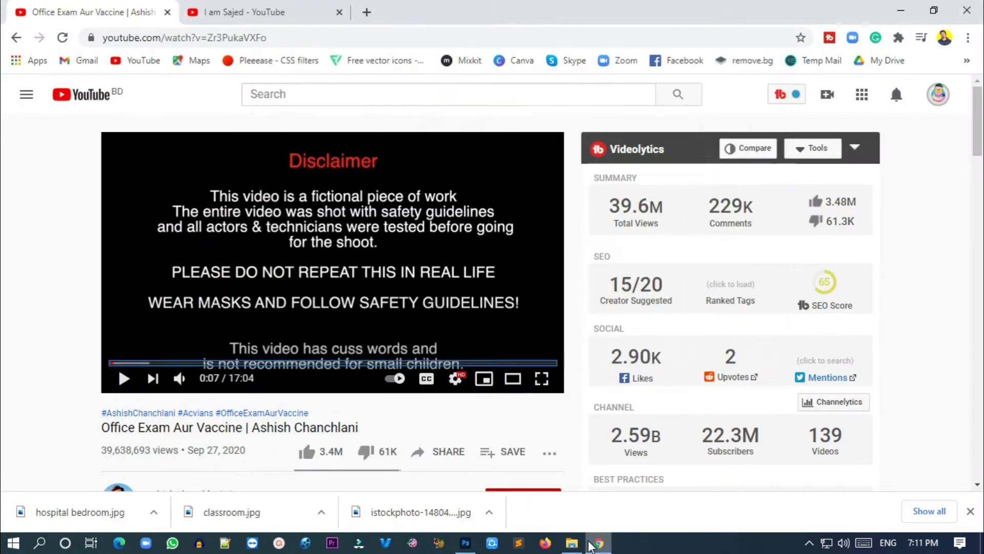
left_click(571, 542)
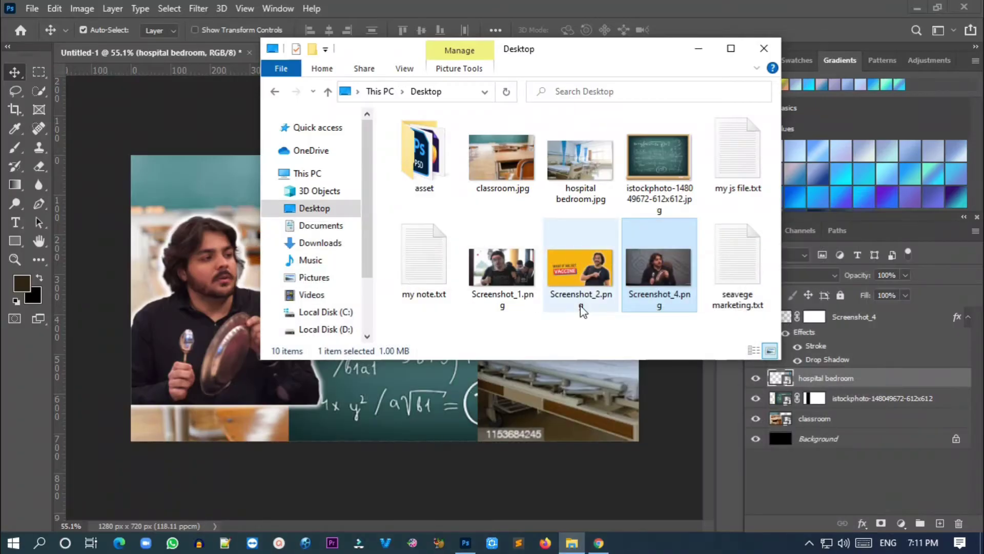
mouse_move(502, 267)
left_mouse_down()
mouse_move(396, 410)
mouse_move(473, 322)
left_mouse_up()
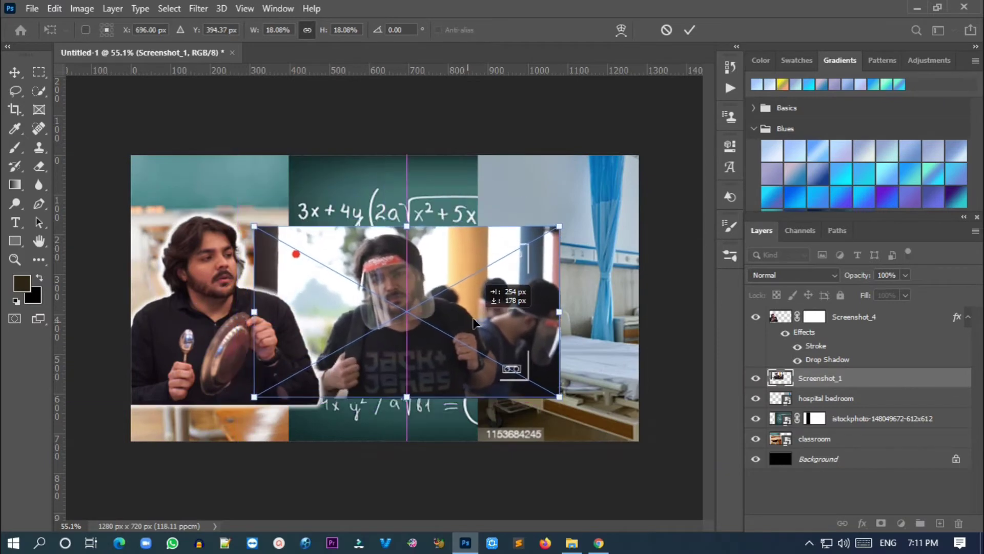
- Enlarge and position the placed Screenshot_1, then Quick Select the face-shield man
left_click_drag(402, 224, 405, 192)
left_click_drag(430, 315, 440, 323)
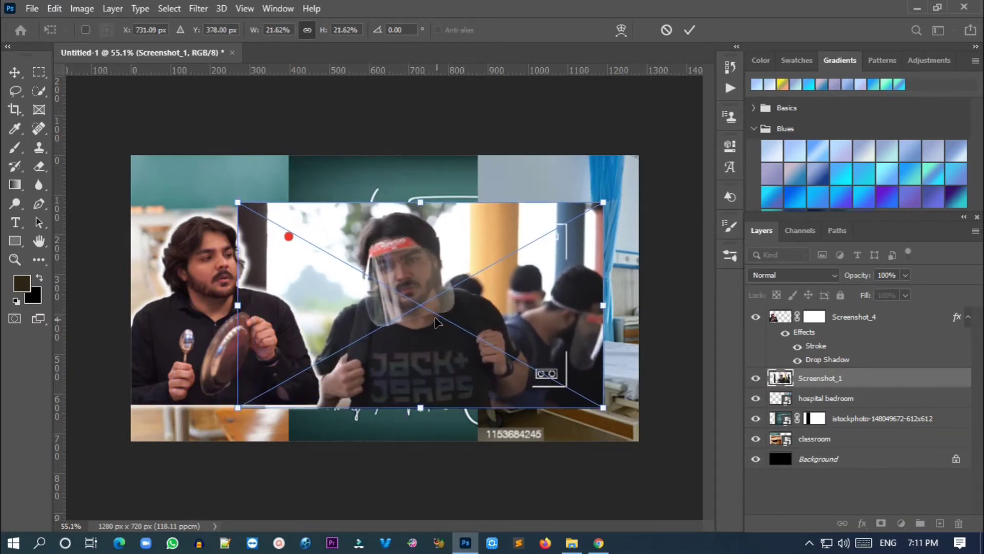
key("Return")
left_click(39, 92)
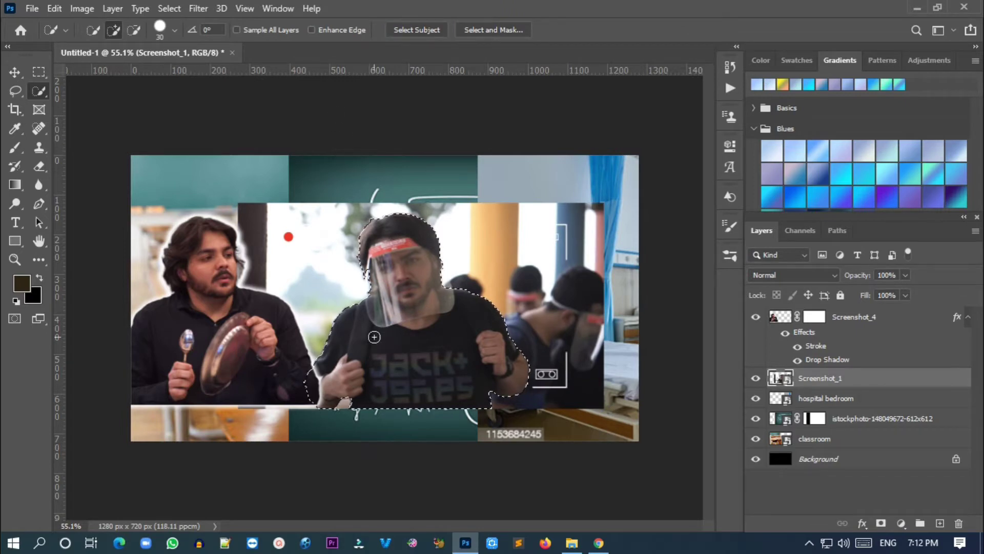
scroll(374, 336, "up", 5)
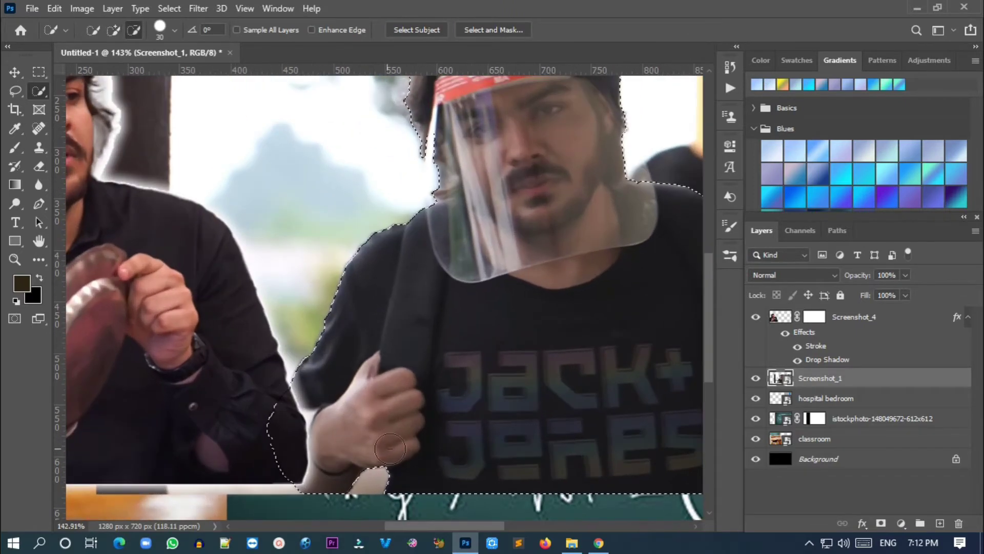
scroll(365, 467, "down", 3)
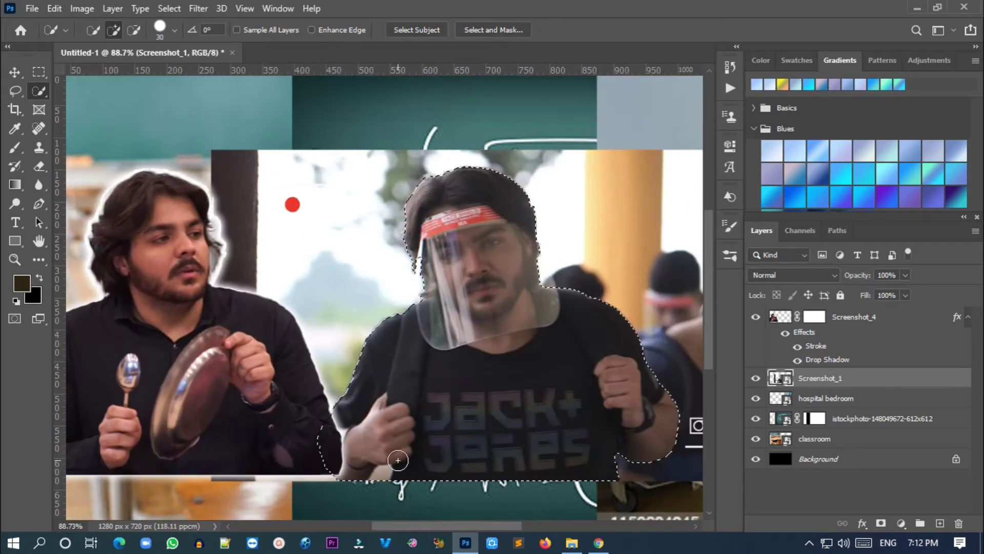
scroll(439, 427, "down", 3)
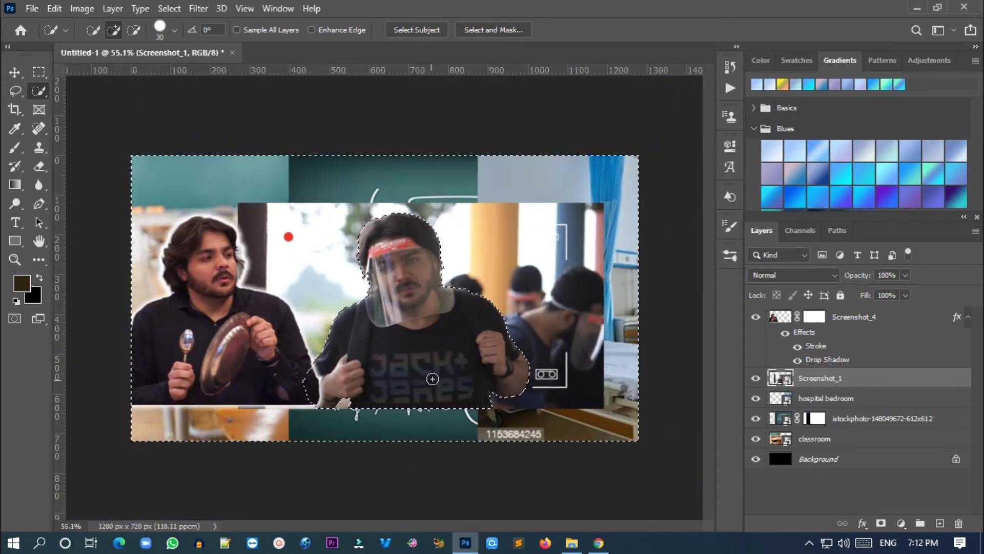
- Rasterize Screenshot_1, delete the background around the man, and nudge the cut-out into place
right_click(815, 378)
left_click(718, 248)
left_click(446, 211)
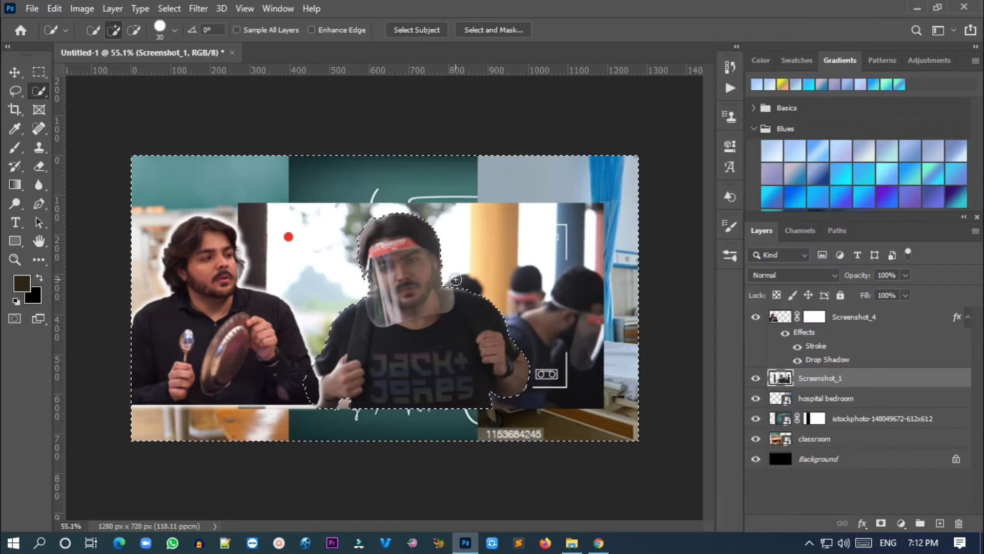
key("Delete")
key("ctrl+d")
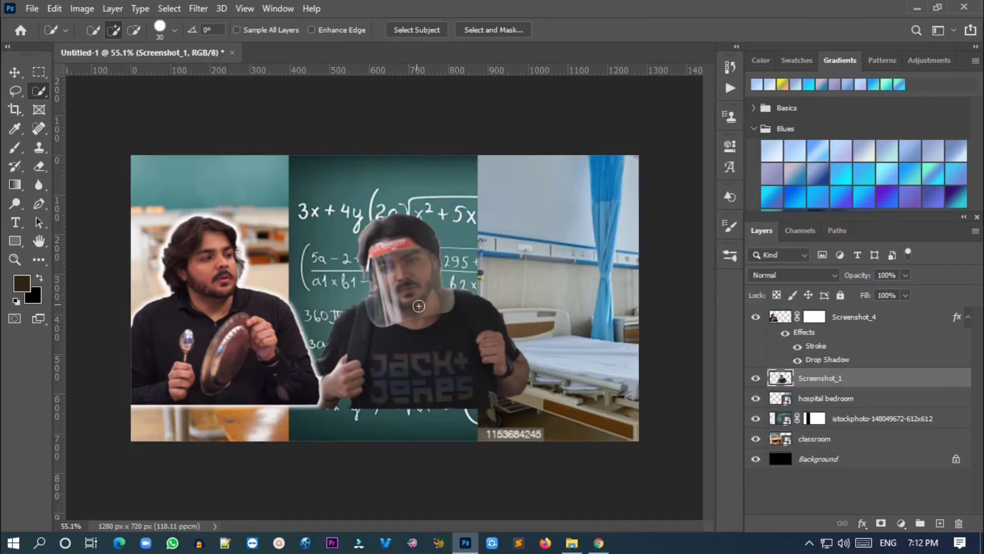
key("v")
left_click_drag(475, 312, 466, 307)
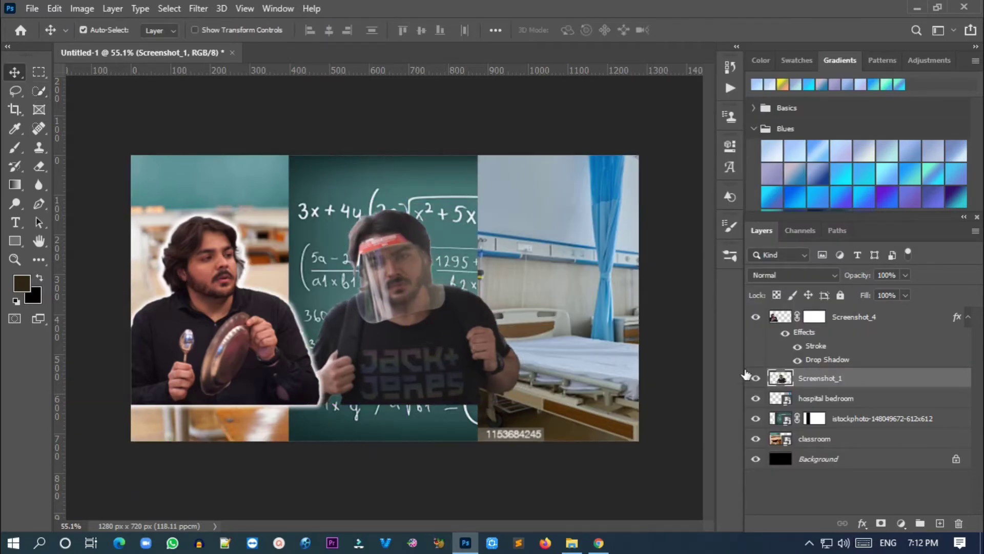
- Add the white Stroke and Drop Shadow effects to the Screenshot_1 layer
double_click(863, 388)
left_click_drag(610, 123, 709, 125)
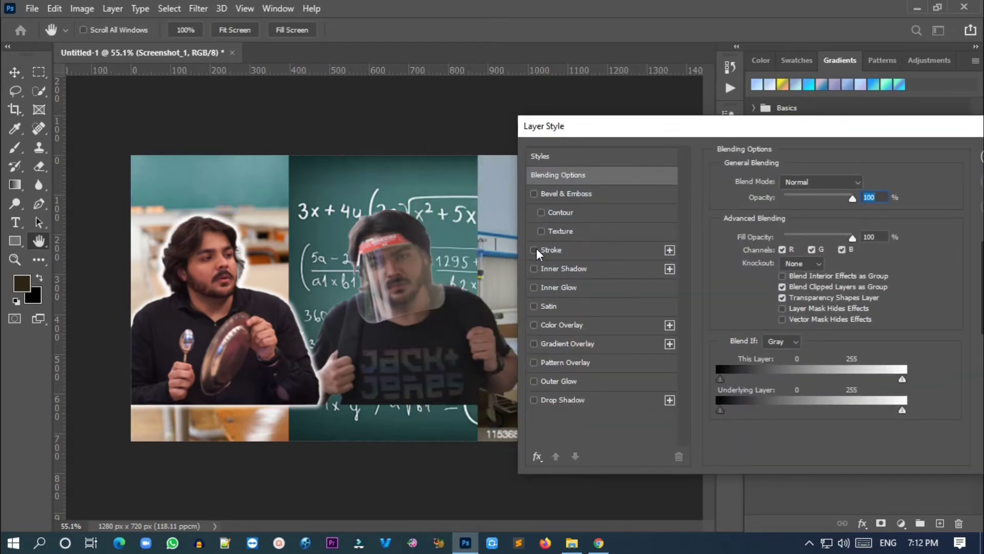
left_click(610, 250)
left_click(556, 400)
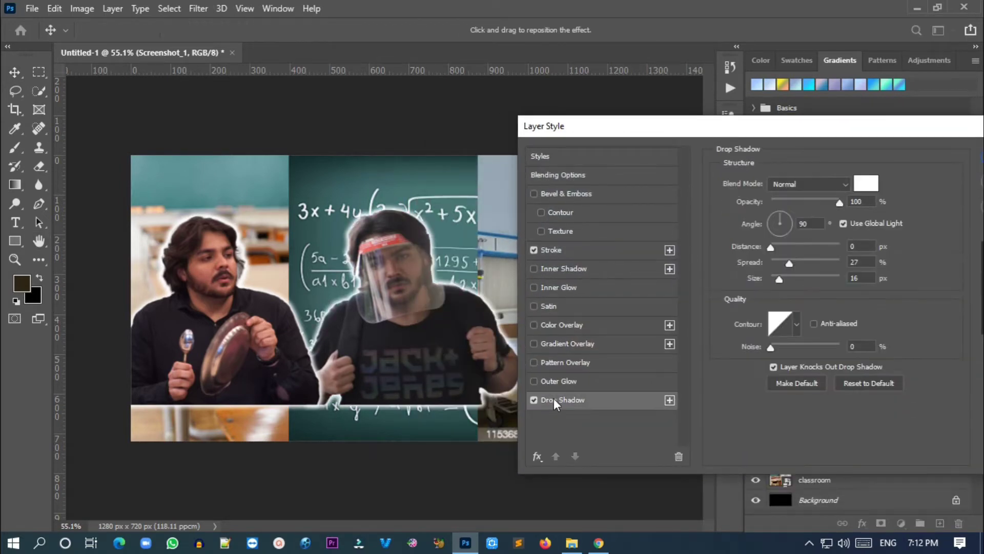
left_click_drag(718, 126, 639, 125)
left_click(948, 167)
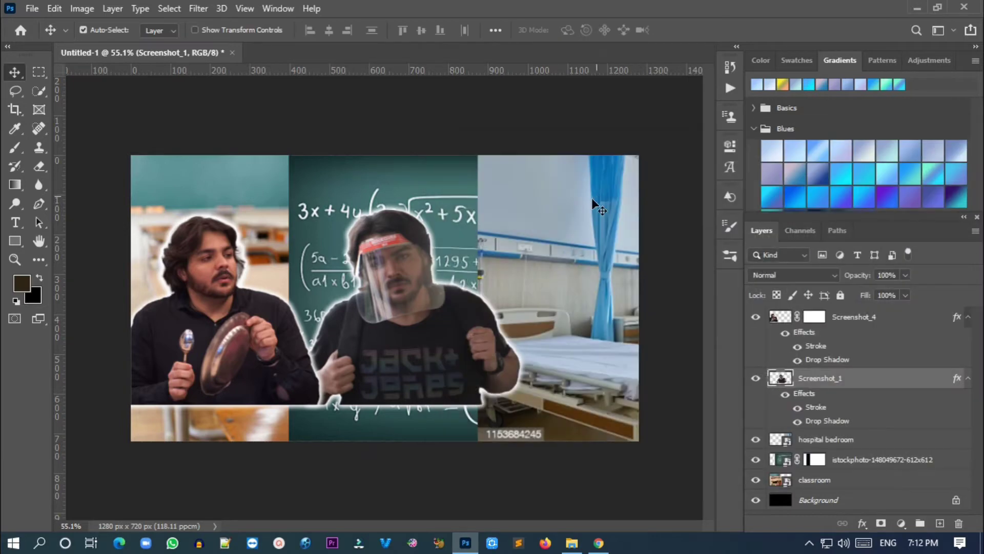
left_click(571, 543)
- Place Screenshot_2 at about 23% over the right half and rasterize it
left_click_drag(581, 266, 437, 228)
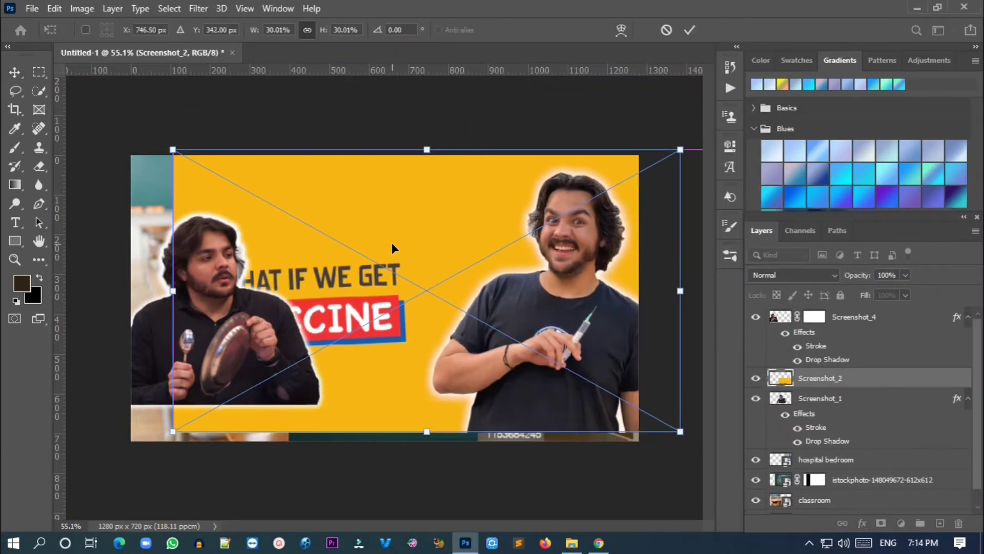
left_click_drag(153, 155, 275, 215)
left_click_drag(580, 362, 576, 338)
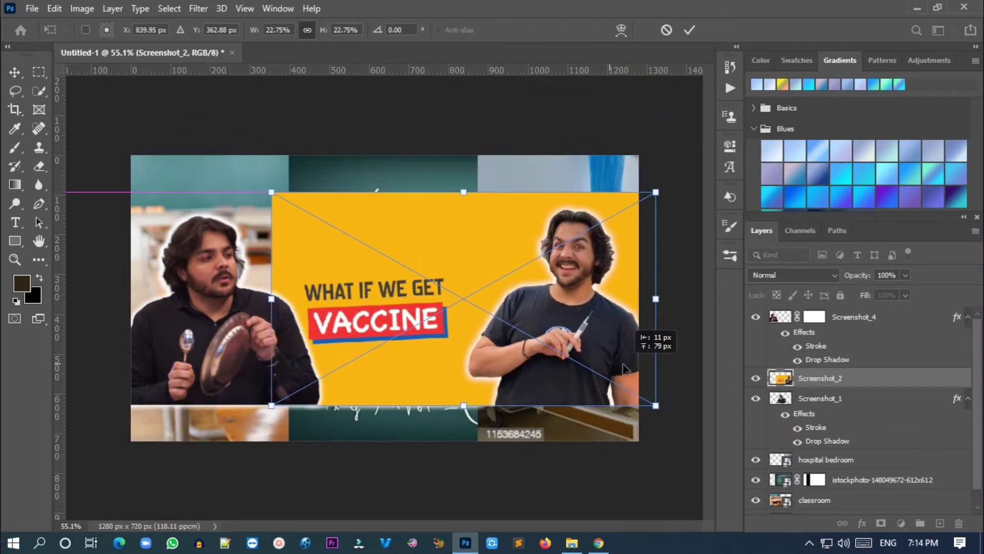
key("Return")
key("w")
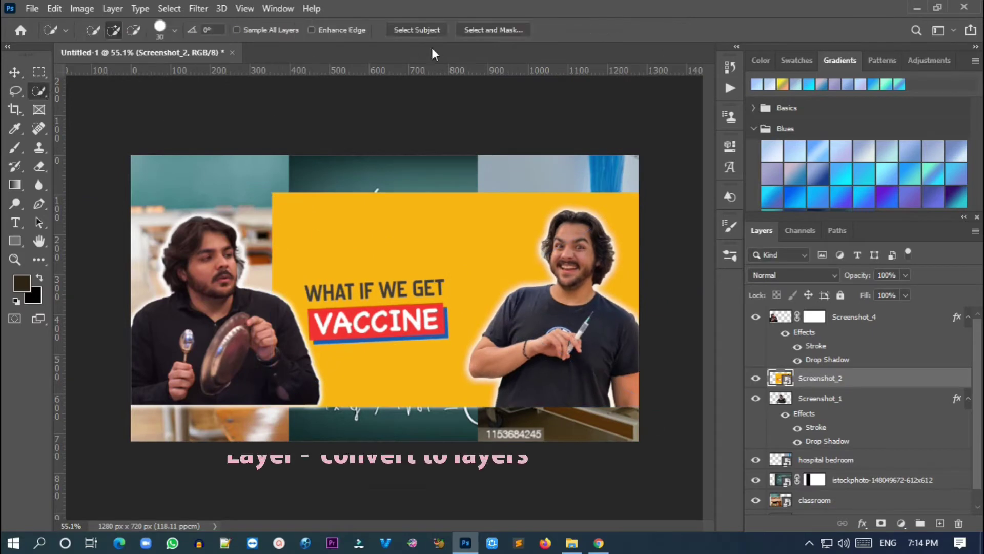
right_click(937, 378)
left_click(799, 246)
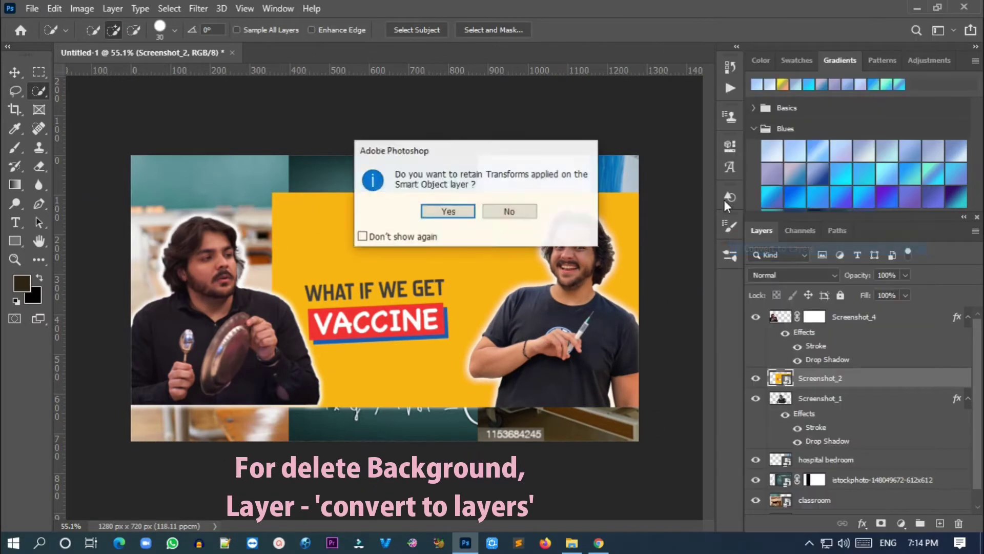
key("Return")
- Select the subject, invert, delete the yellow background, and shift the syringe man left
left_click(413, 33)
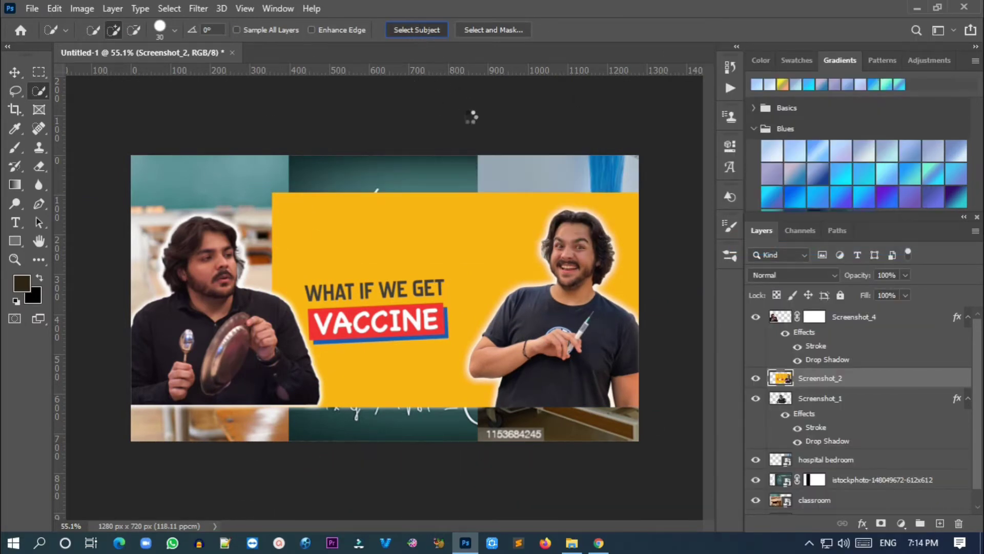
key("ctrl+shift+i")
key("Delete")
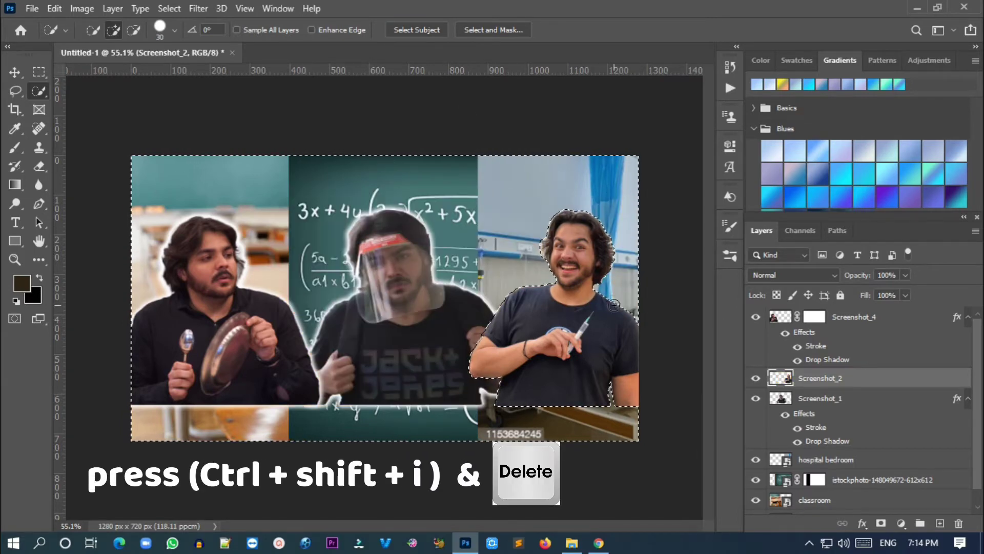
key("v")
left_click_drag(610, 328, 542, 319)
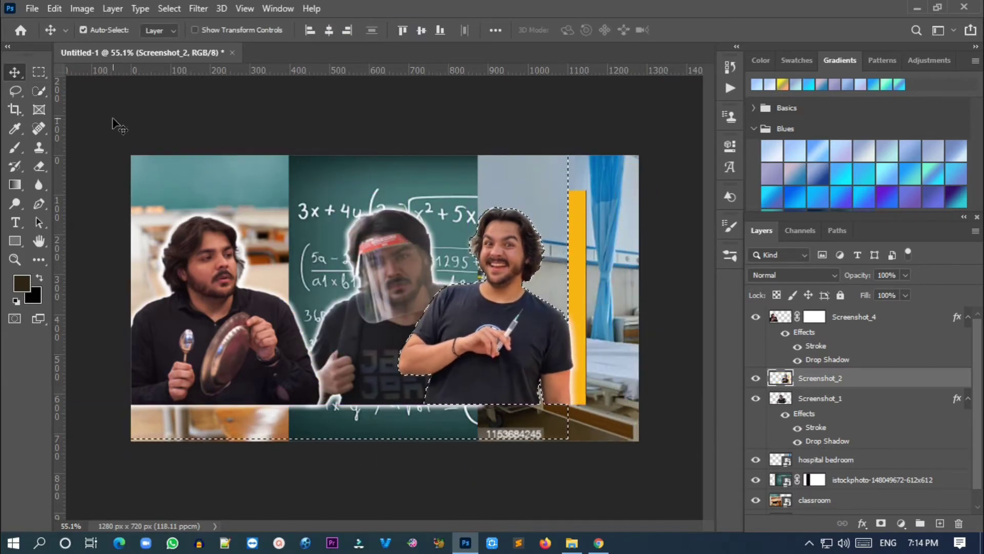
- Delete the leftover yellow strip and move the syringe man toward the right edge
key("w")
left_click_drag(575, 274, 578, 332)
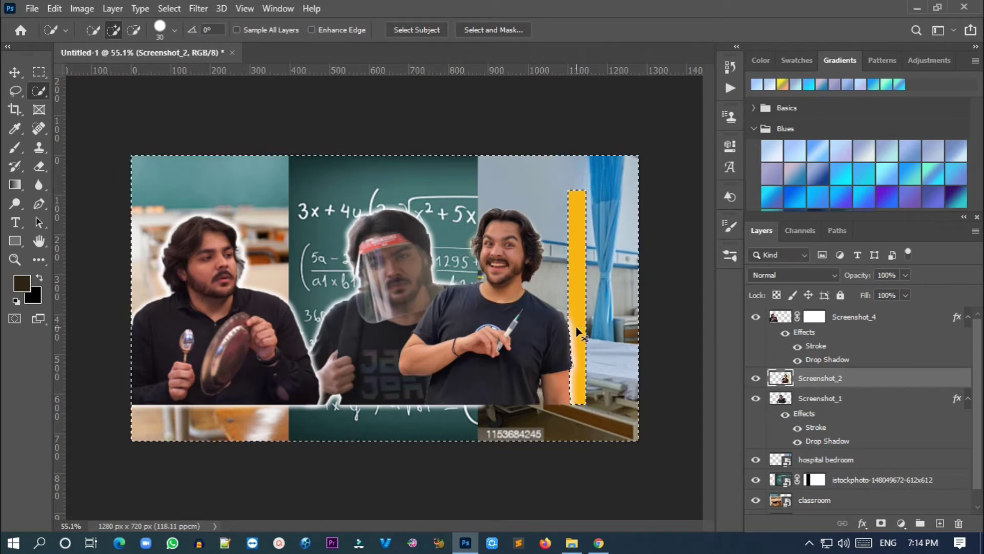
key("ctrl+d")
key("Delete")
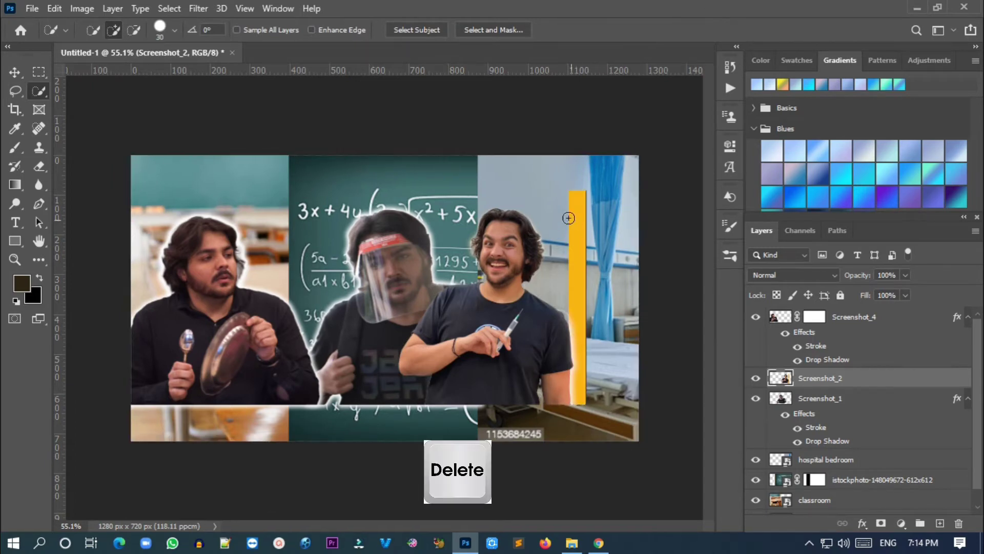
key("Delete")
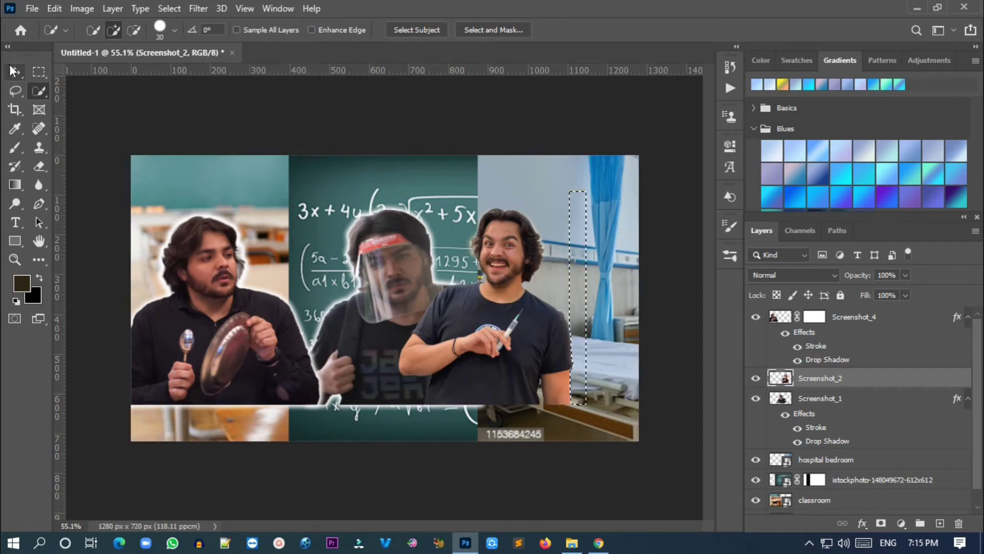
left_click(13, 70)
key("ctrl+d")
mouse_move(503, 344)
left_mouse_down()
mouse_move(583, 346)
mouse_move(573, 342)
left_mouse_up()
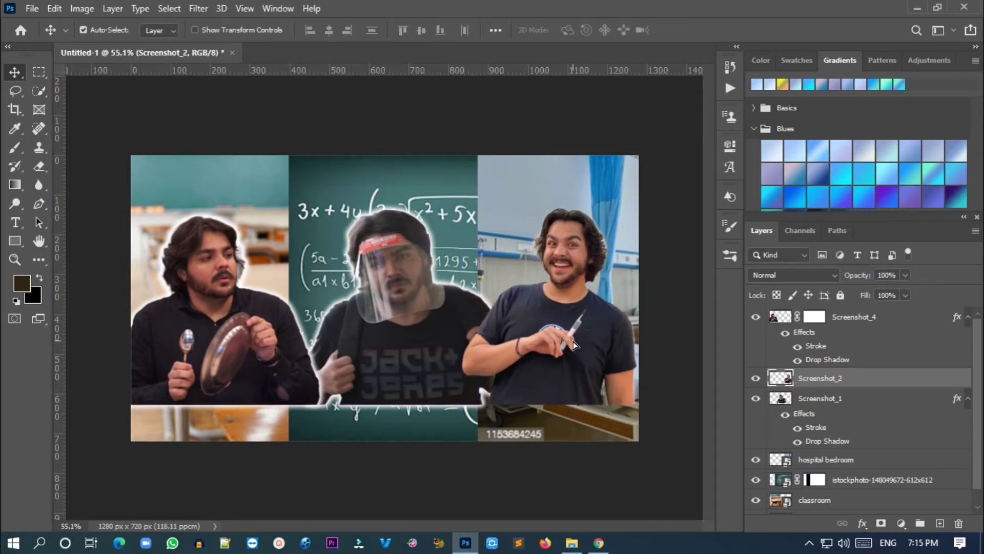
- Apply the white outline and shadow to Screenshot_2 and shift the syringe man into place
double_click(912, 384)
mouse_move(597, 141)
left_mouse_down()
mouse_move(745, 124)
mouse_move(609, 137)
left_mouse_up()
left_click(925, 167)
left_click_drag(593, 299, 570, 312)
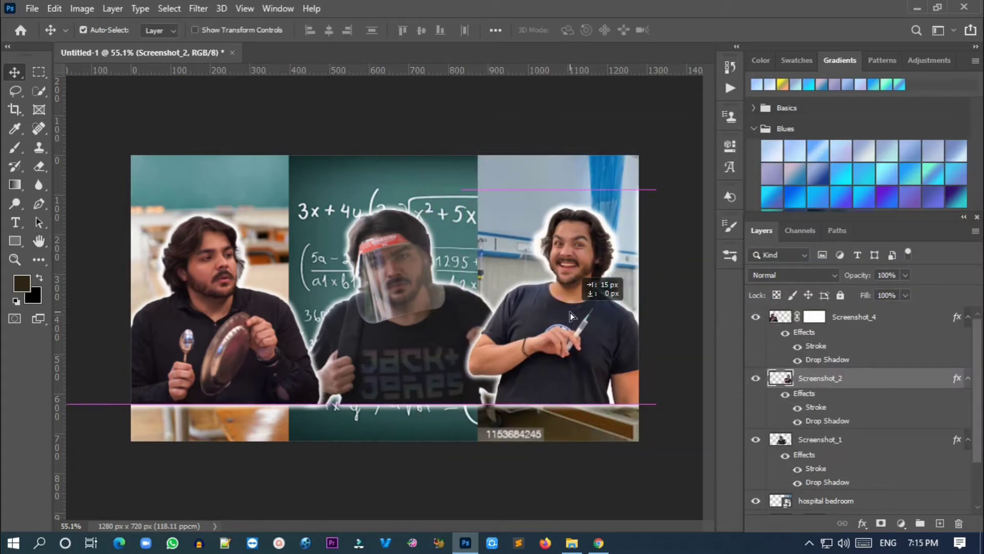
- Restack the layers so the face-shield man sits on top, then reposition him centrally
left_click_drag(897, 433, 895, 378)
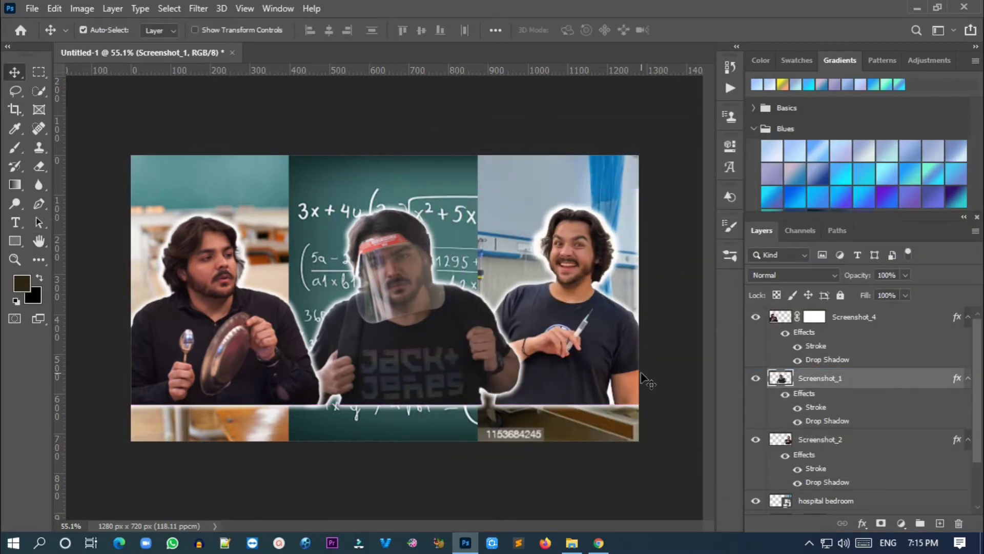
left_click_drag(820, 317, 802, 378)
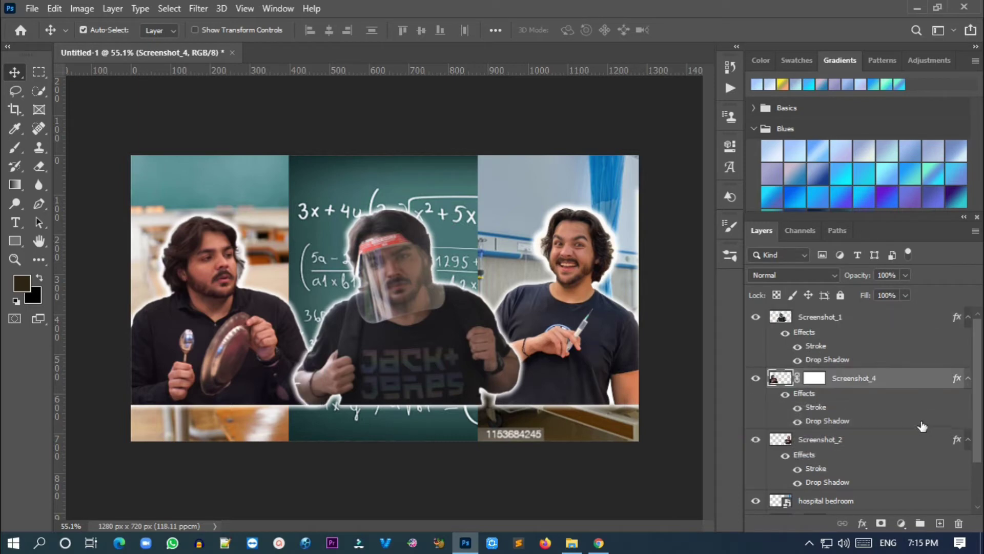
left_click(464, 379)
left_click_drag(463, 380, 461, 382)
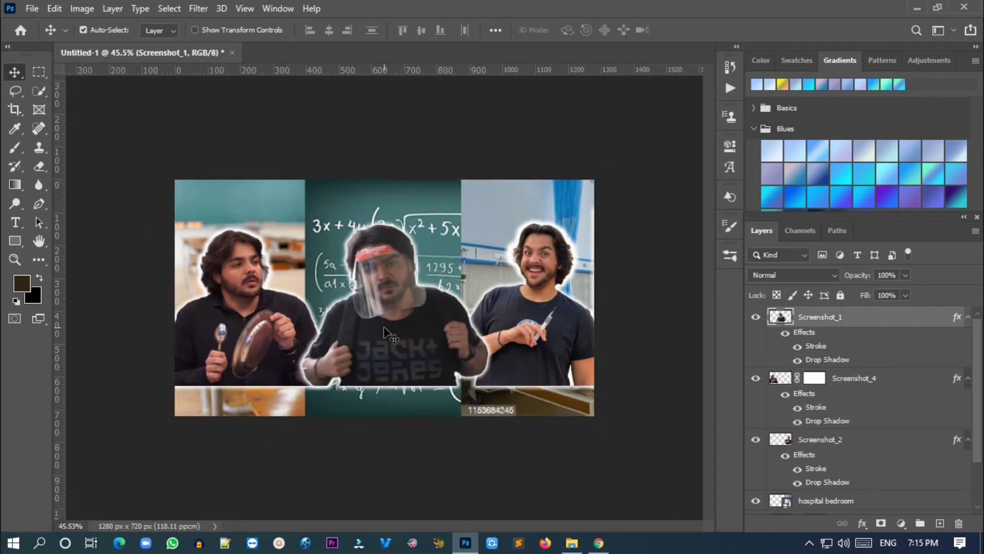
key("ctrl+minus")
- Draw a rectangle across the bottom, fill it orange #ffb935, and nudge it up slightly
left_click(14, 241)
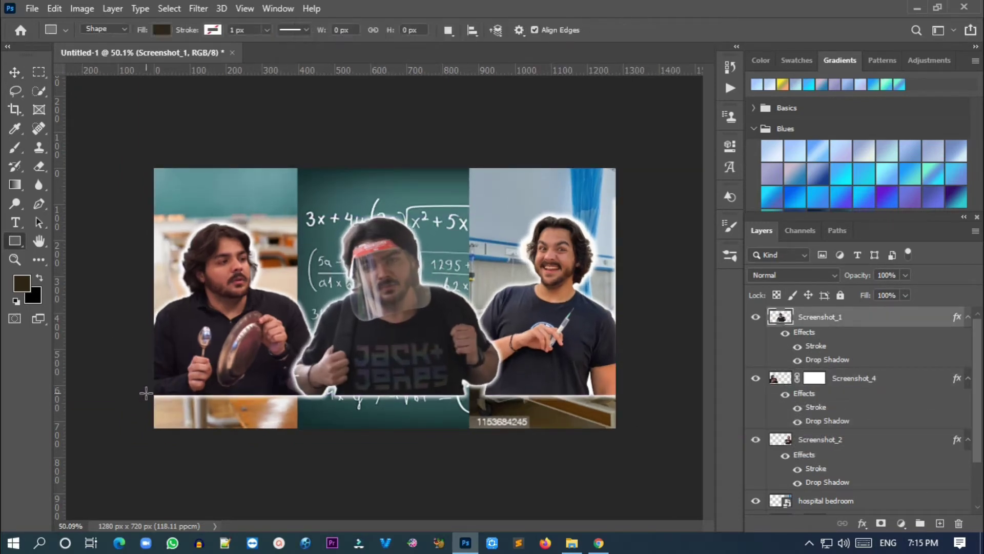
left_click_drag(147, 397, 616, 434)
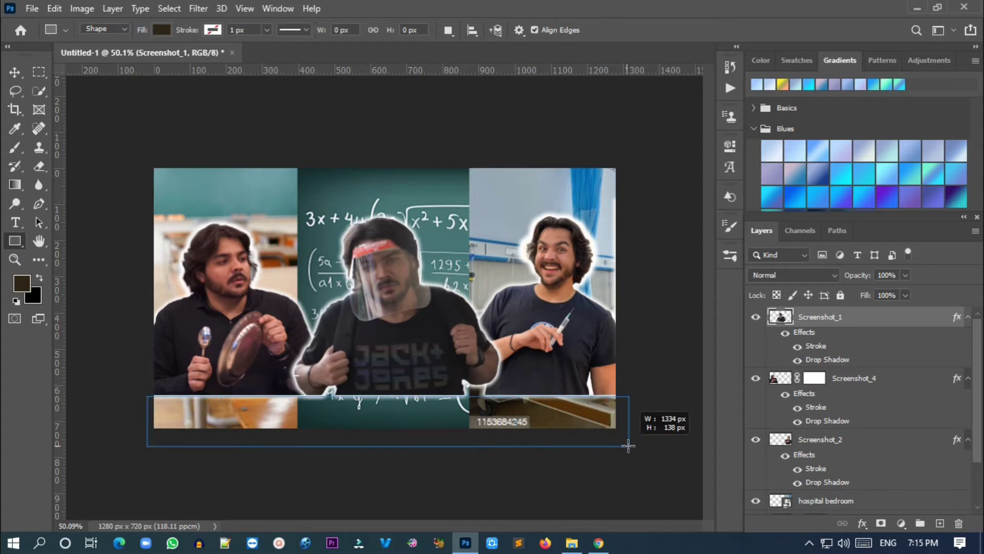
left_click(528, 231)
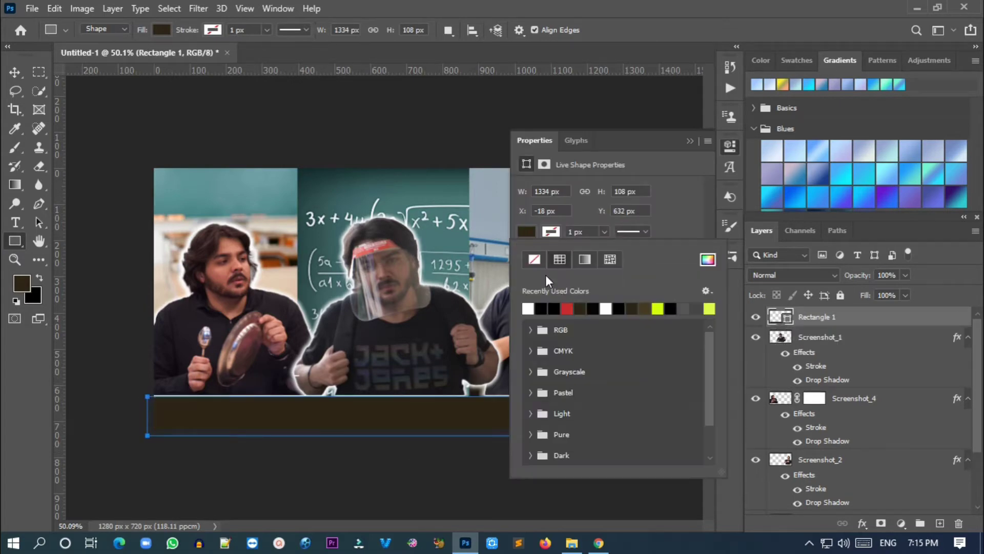
left_click(707, 259)
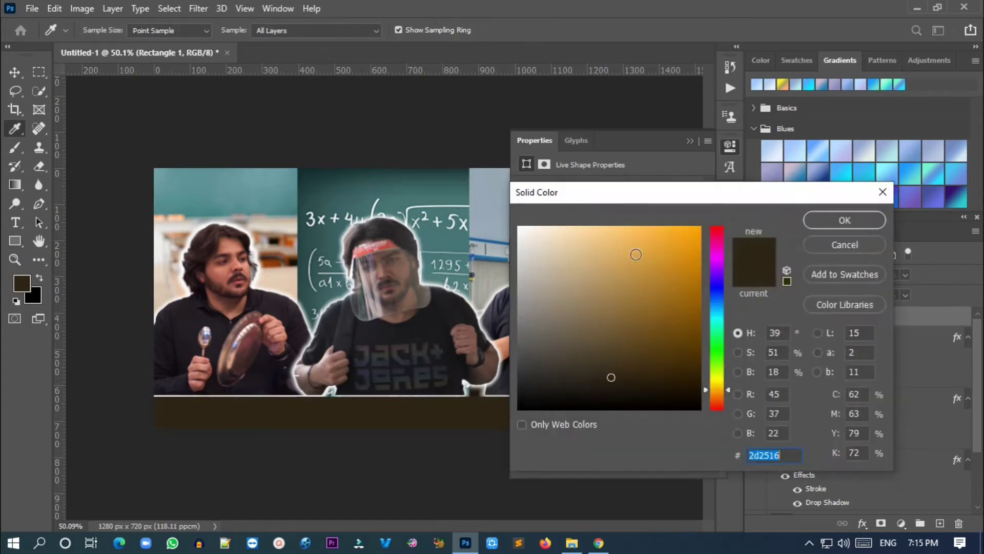
mouse_move(634, 252)
left_mouse_down()
mouse_move(678, 256)
mouse_move(678, 222)
left_mouse_up()
left_click(827, 220)
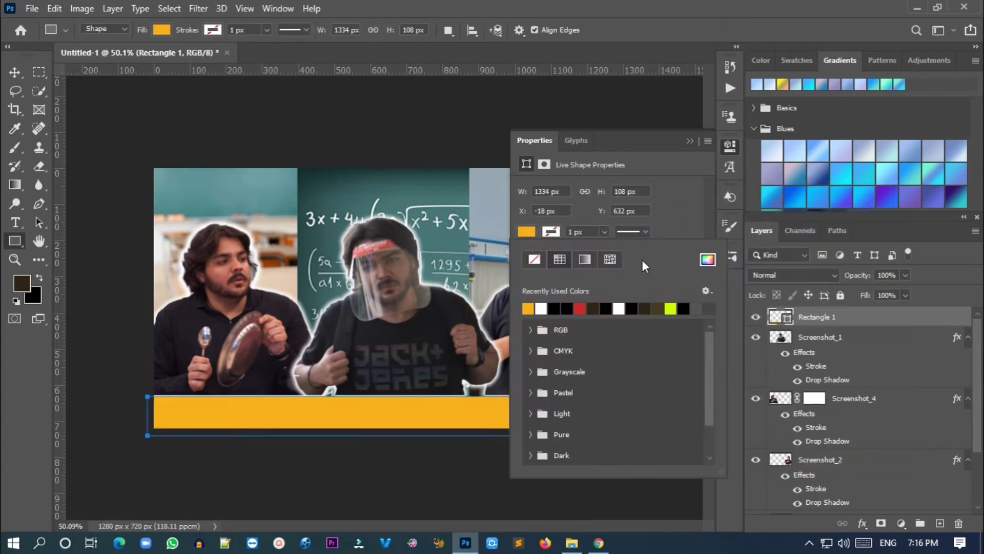
left_click(732, 152)
key("Return")
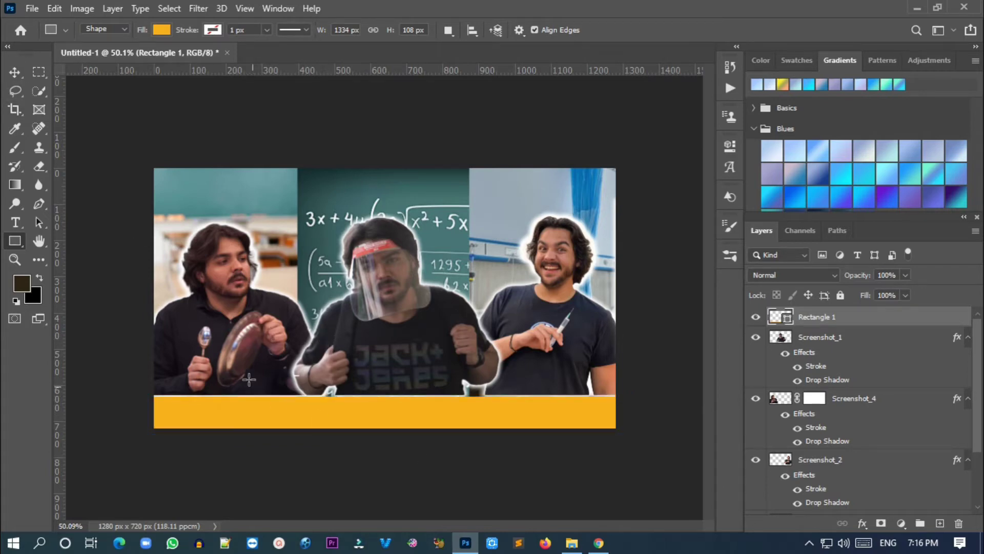
key("v")
left_click_drag(350, 413, 341, 411)
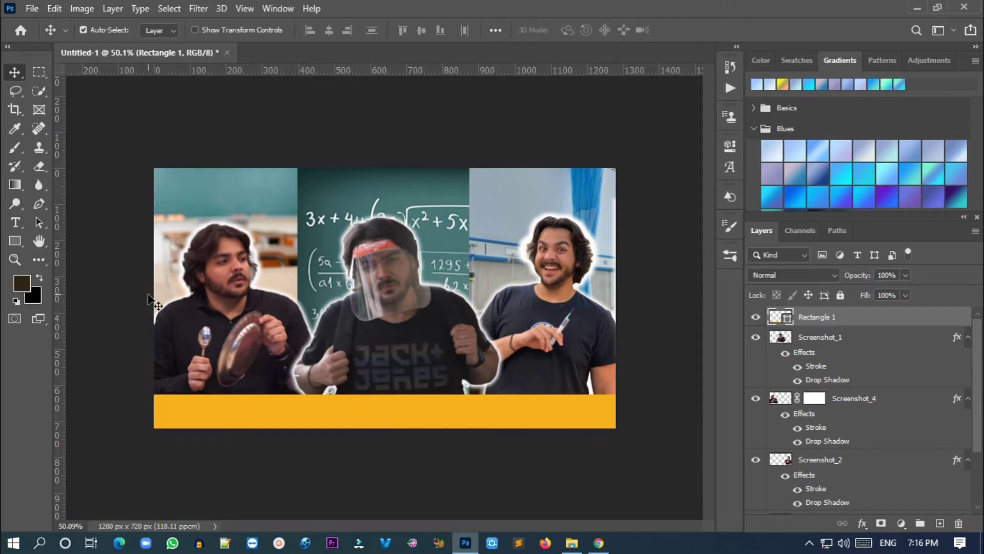
left_click(15, 241)
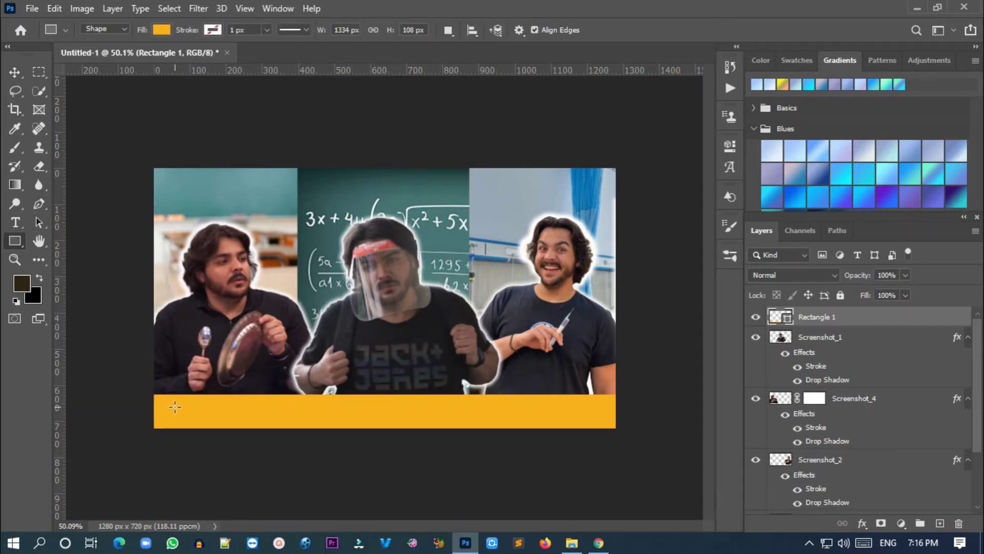
left_click_drag(175, 401, 247, 421)
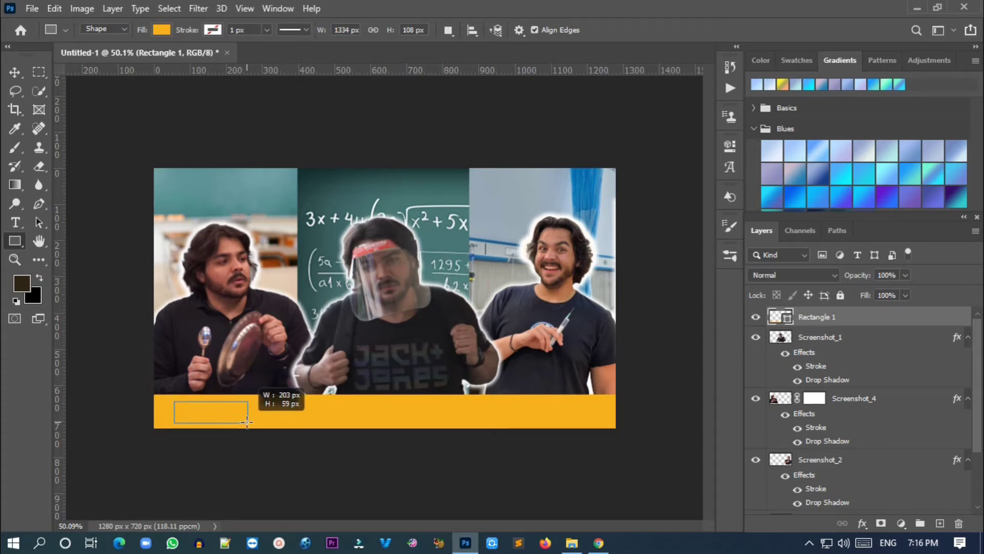
left_click_drag(247, 421, 249, 422)
left_click(458, 293)
key("Escape")
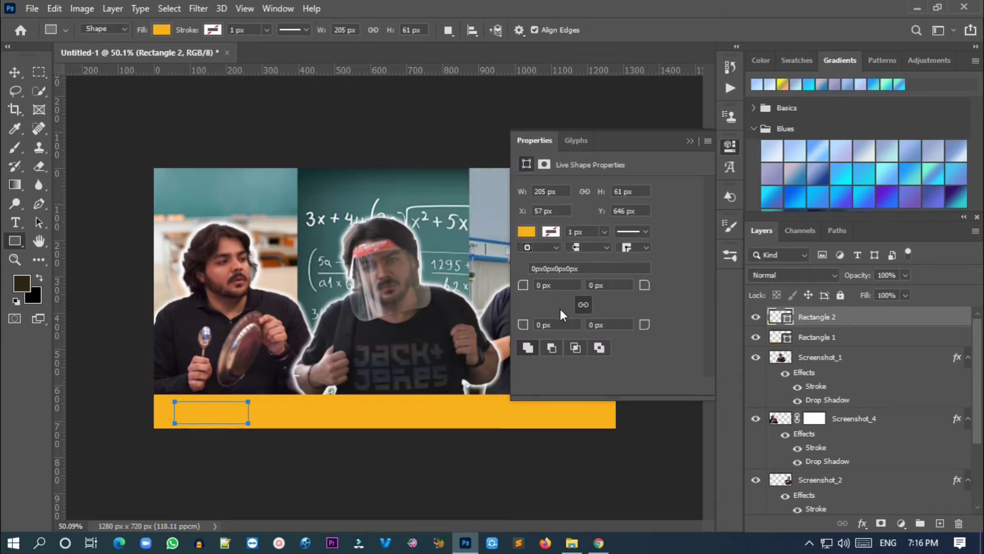
left_click(723, 147)
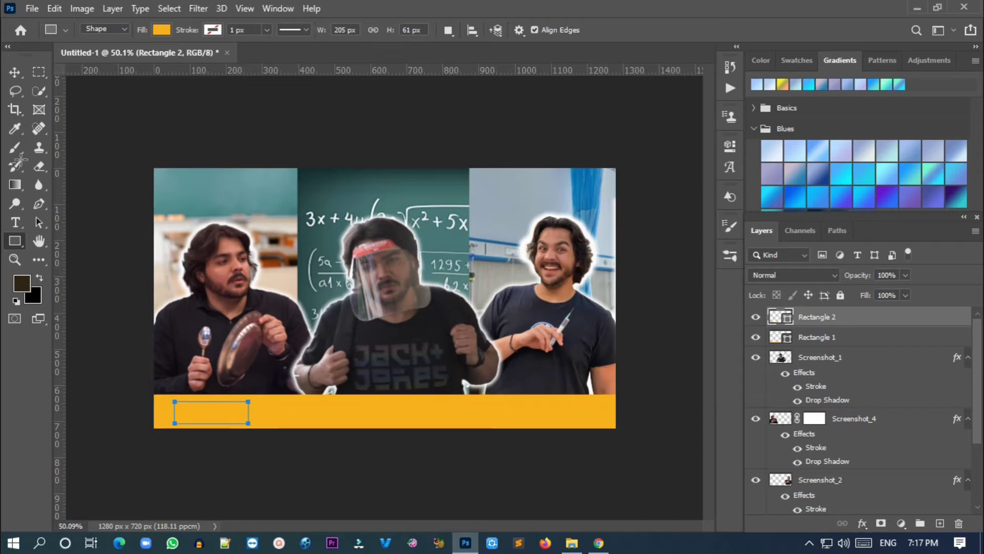
key("v")
mouse_move(232, 415)
left_mouse_down()
mouse_move(251, 379)
mouse_move(253, 387)
mouse_move(241, 354)
mouse_move(278, 366)
mouse_move(224, 414)
mouse_move(302, 412)
left_mouse_up()
right_click(253, 383)
left_click(241, 384)
key("ctrl+t")
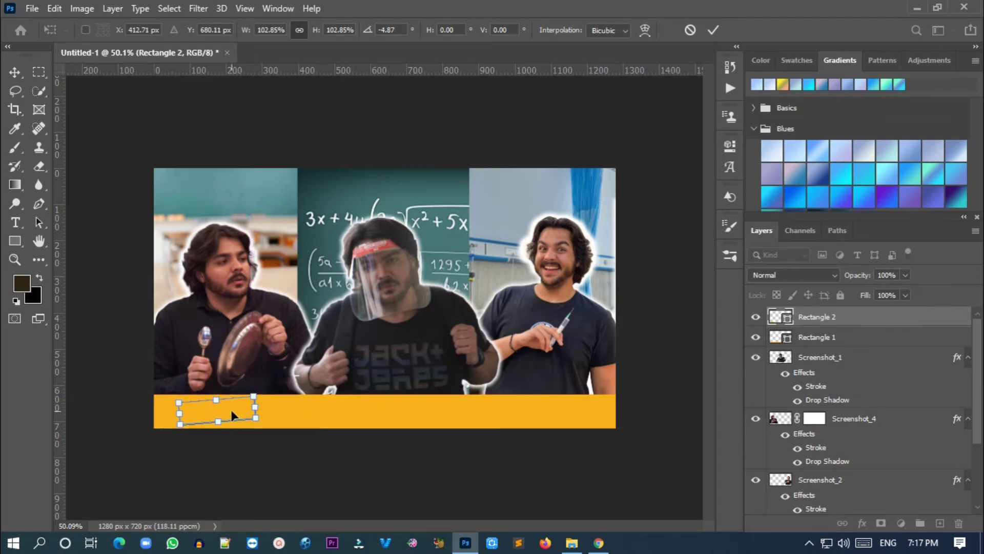
left_click(729, 145)
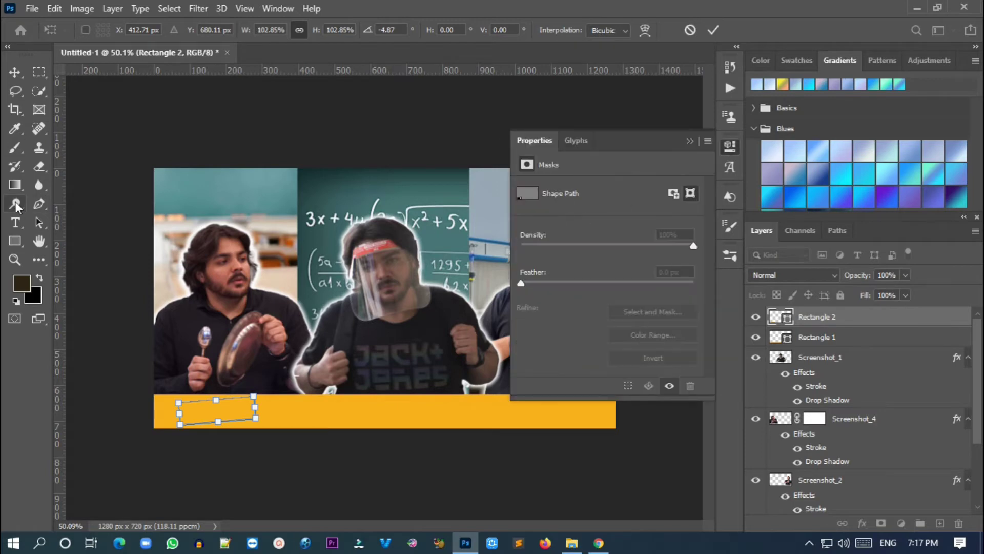
left_click(15, 241)
left_click(690, 141)
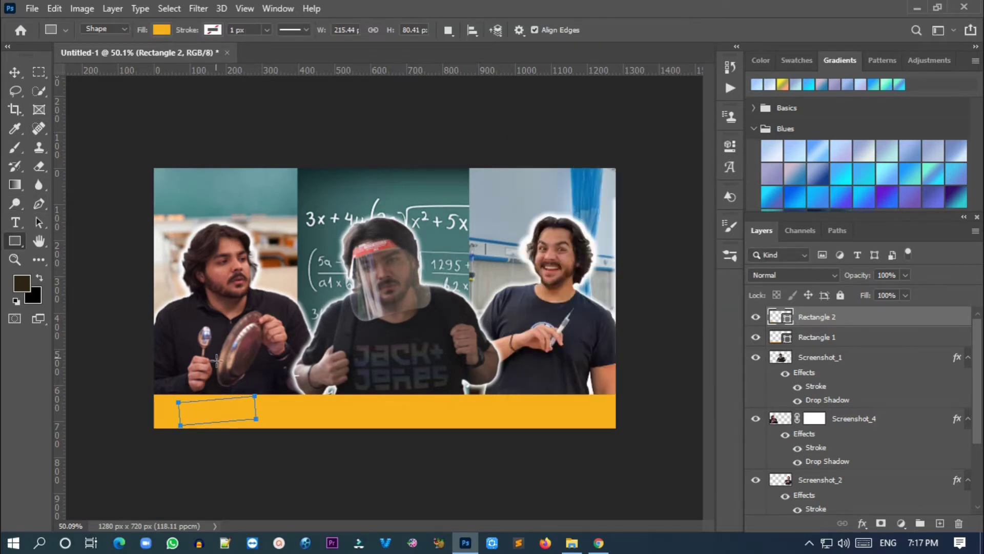
key("v")
left_click(815, 337)
left_click(730, 145)
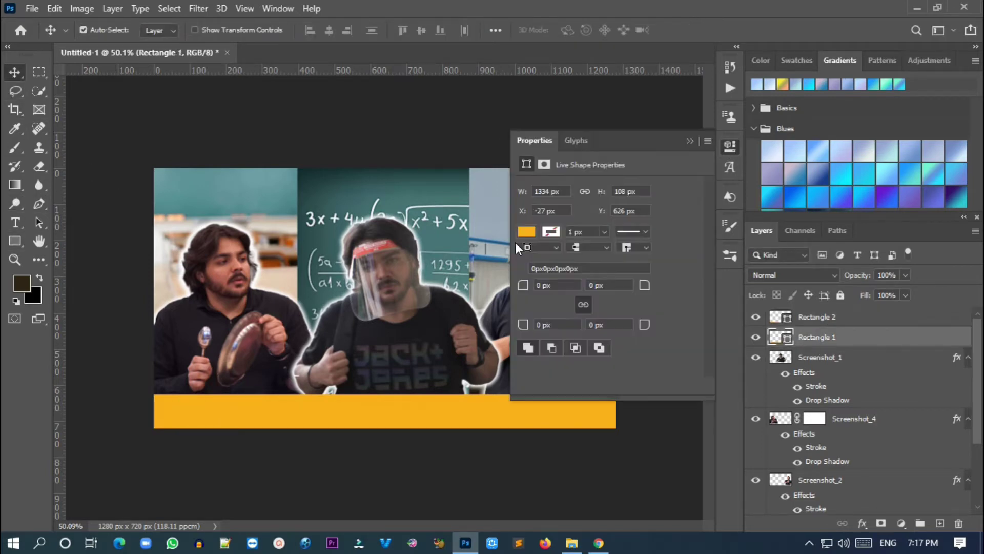
left_click(526, 231)
left_click(527, 231)
left_click(708, 260)
left_click_drag(716, 253, 720, 226)
left_click(844, 220)
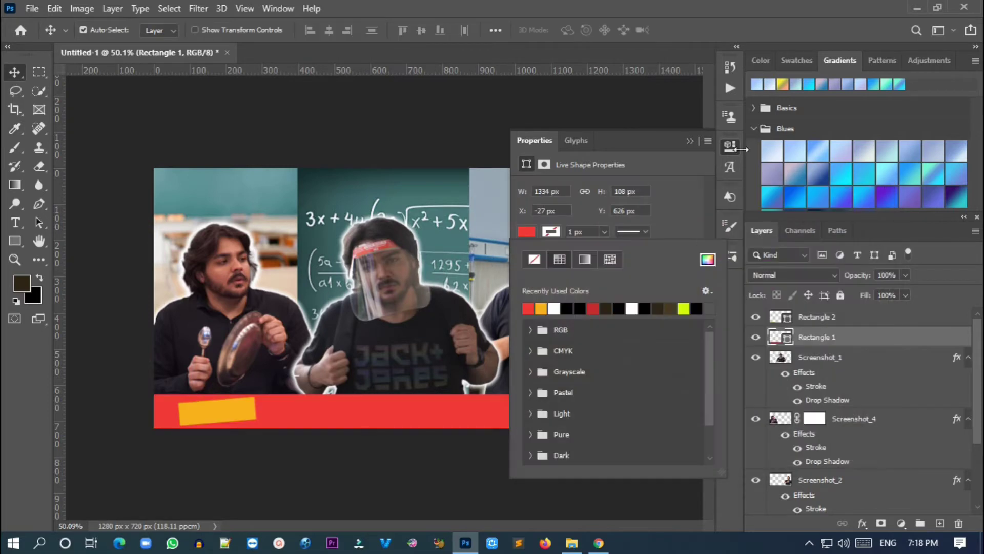
left_click(729, 145)
key("ctrl+z")
key("ctrl+z")
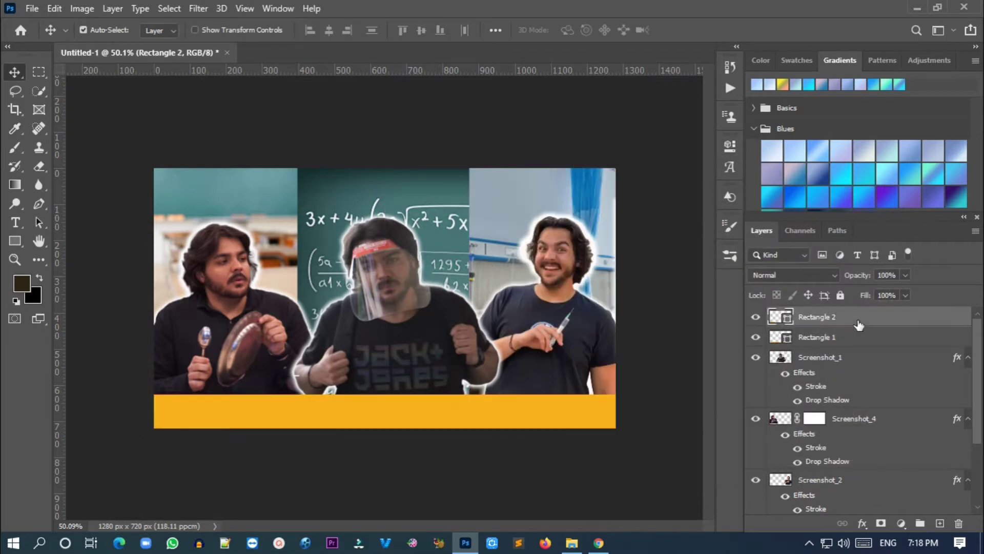
left_click(732, 148)
left_click(730, 145)
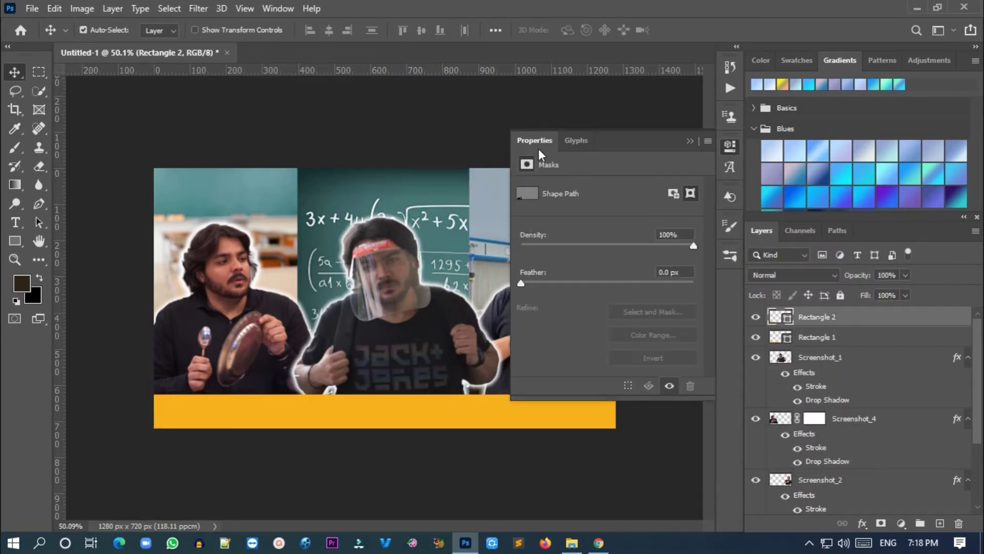
left_click(730, 146)
left_click(16, 244)
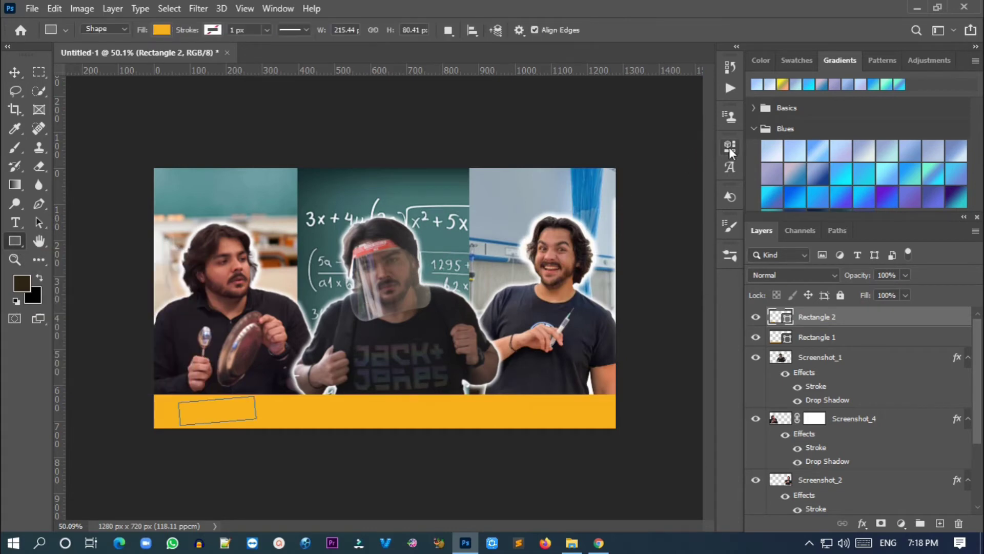
left_click(728, 147)
left_click(729, 147)
left_click_drag(945, 320, 959, 523)
left_click(15, 222)
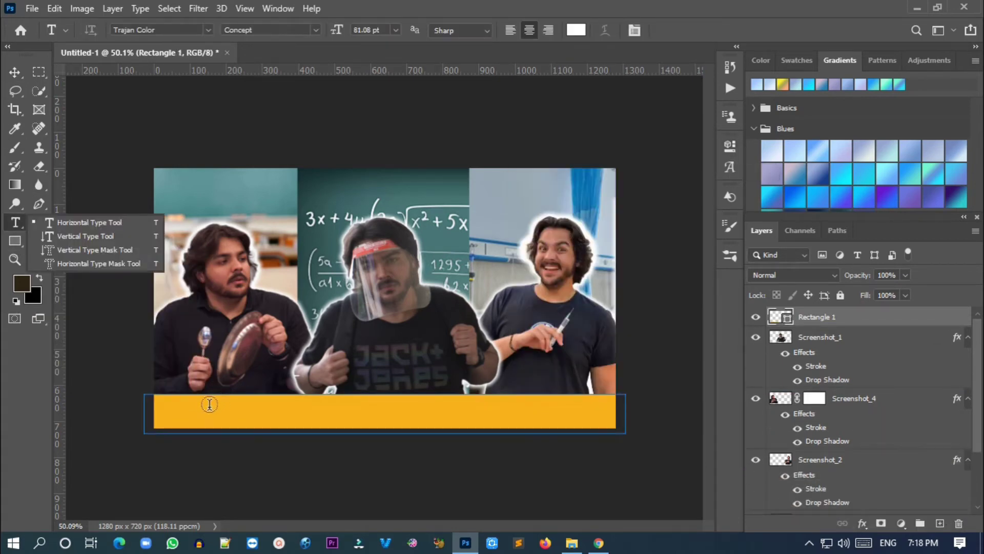
- Remove a stray text layer started over the orange bar
left_click(193, 409)
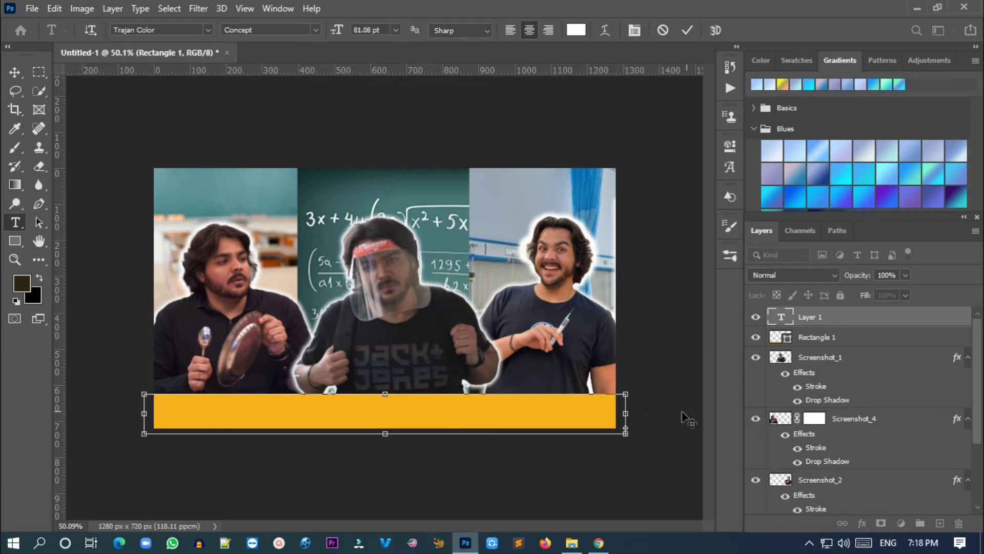
left_click(755, 336)
left_click(755, 337)
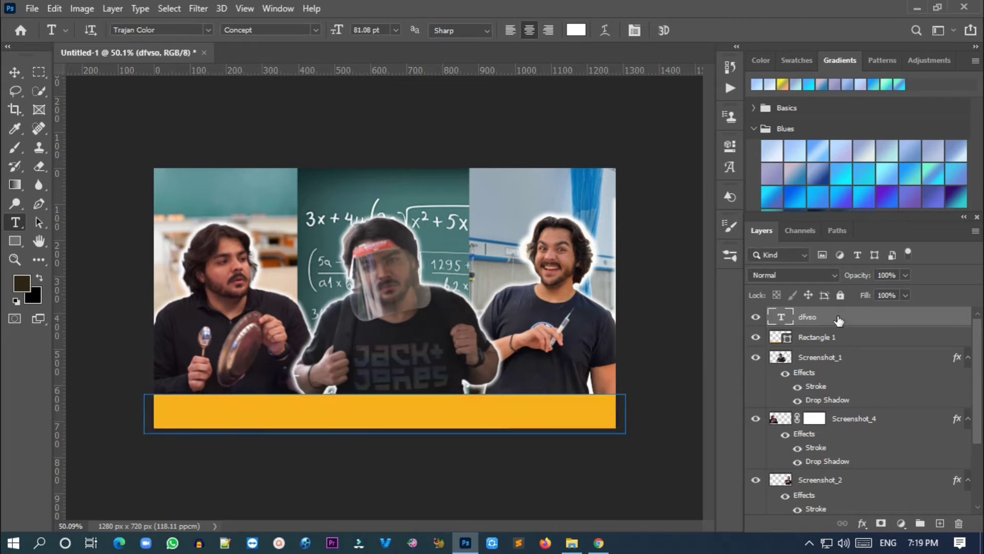
key("Delete")
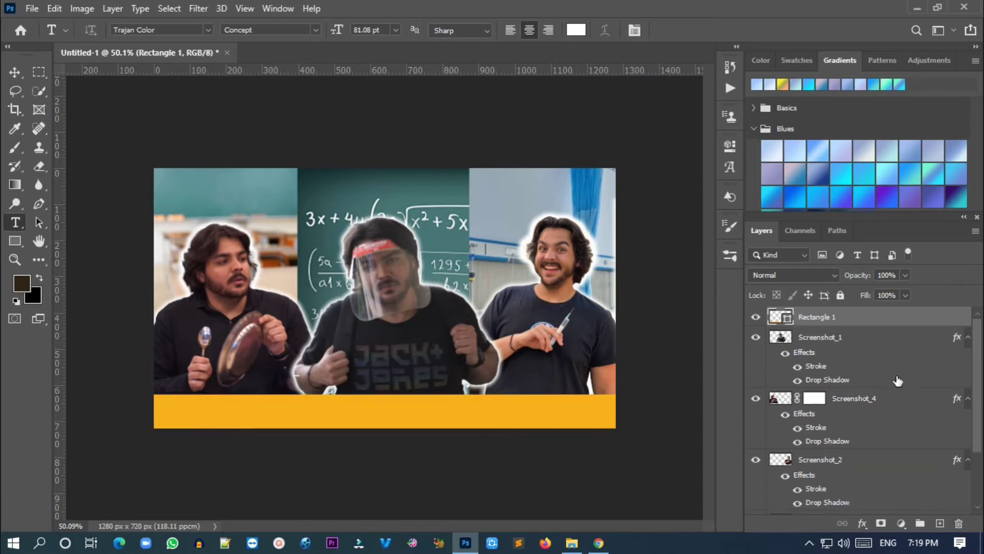
- Type 'office' on the orange bar, scale it to fit, and change its font
left_click(203, 406)
type("F")
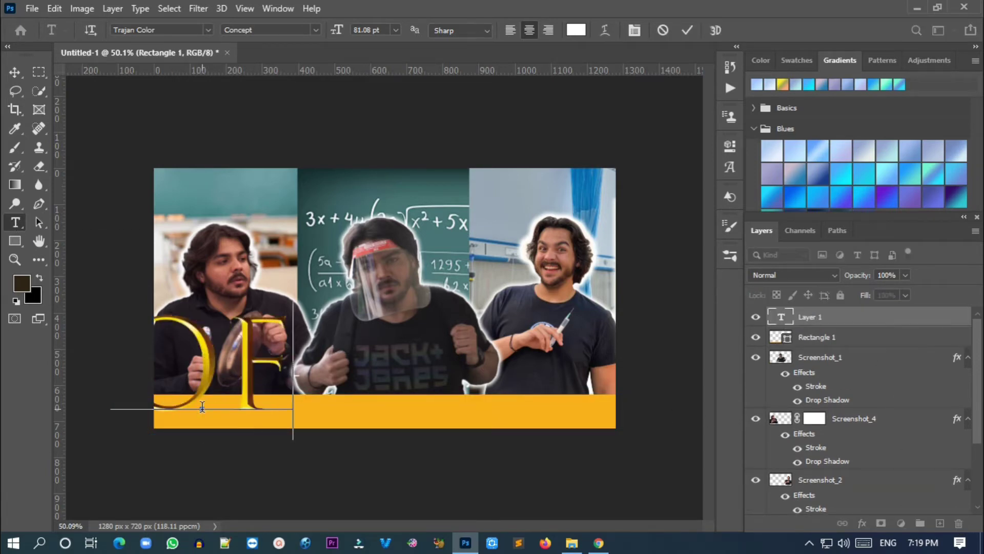
type("ICE")
type("OF")
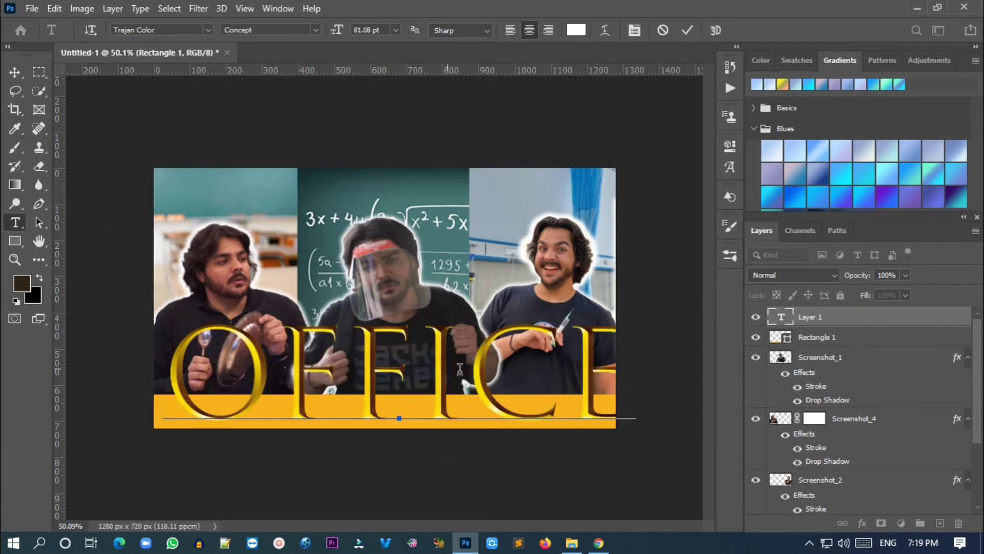
mouse_move(162, 311)
left_mouse_down()
mouse_move(399, 365)
mouse_move(272, 382)
mouse_move(284, 448)
left_mouse_up()
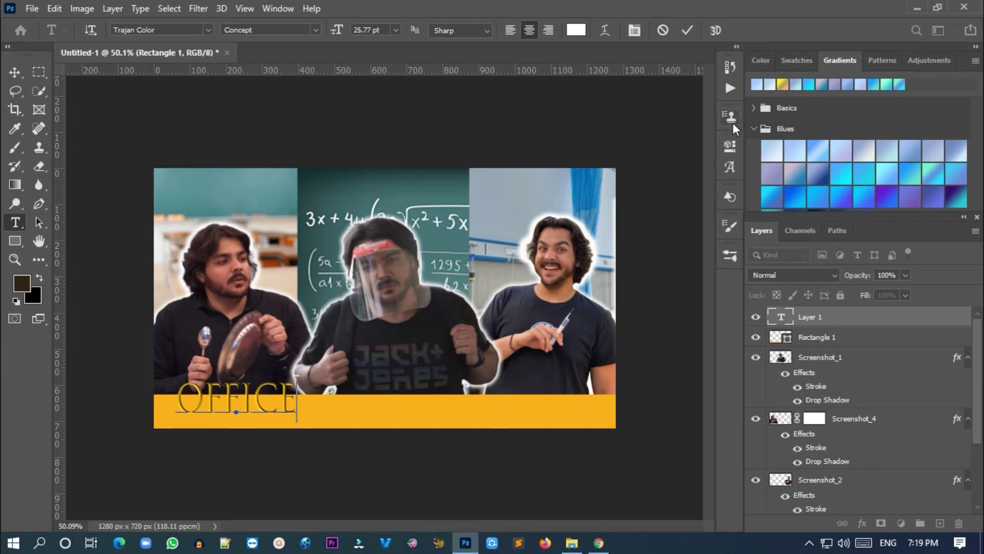
left_click(730, 145)
key("ctrl+a")
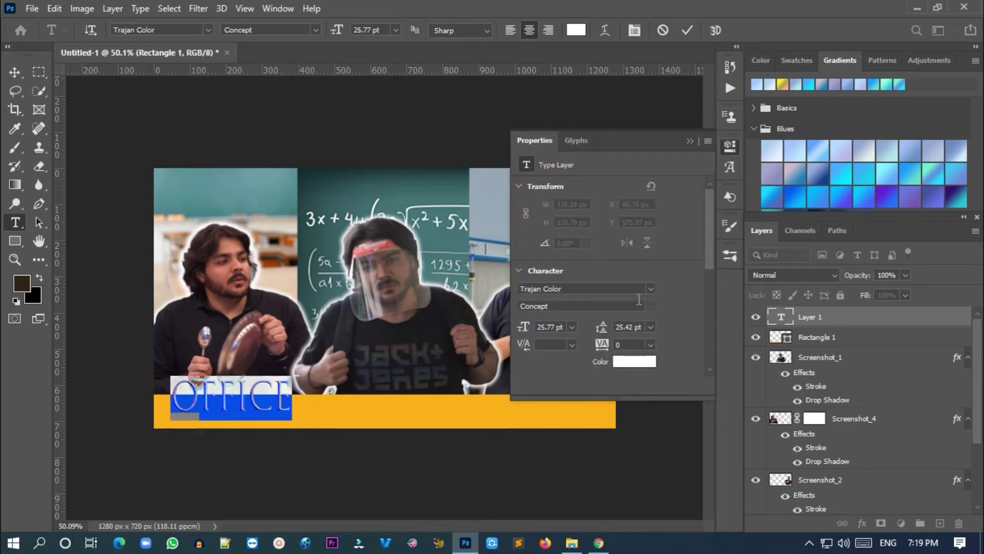
type("at")
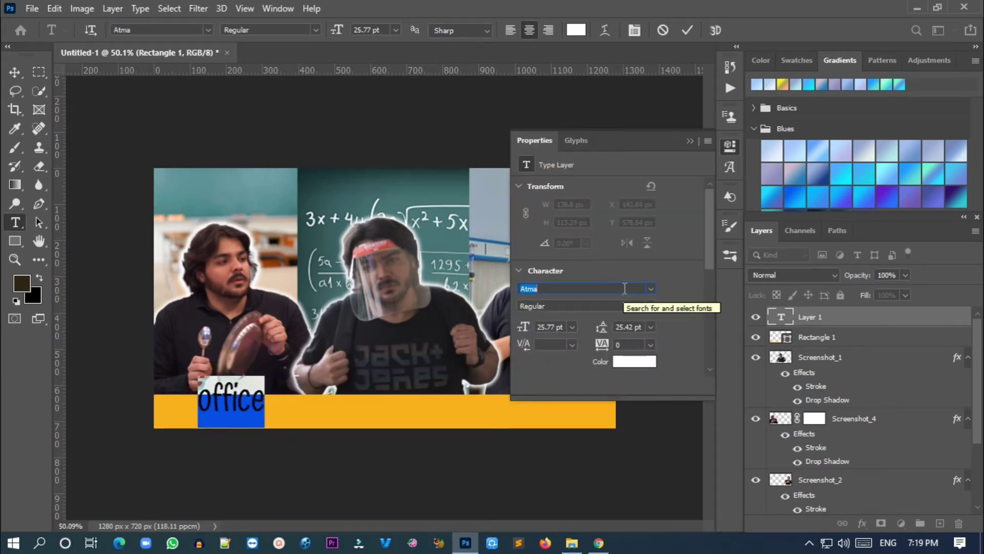
key("Down")
key("Down")
key("Down")
key("Down")
key("Down")
key("Down")
key("Down")
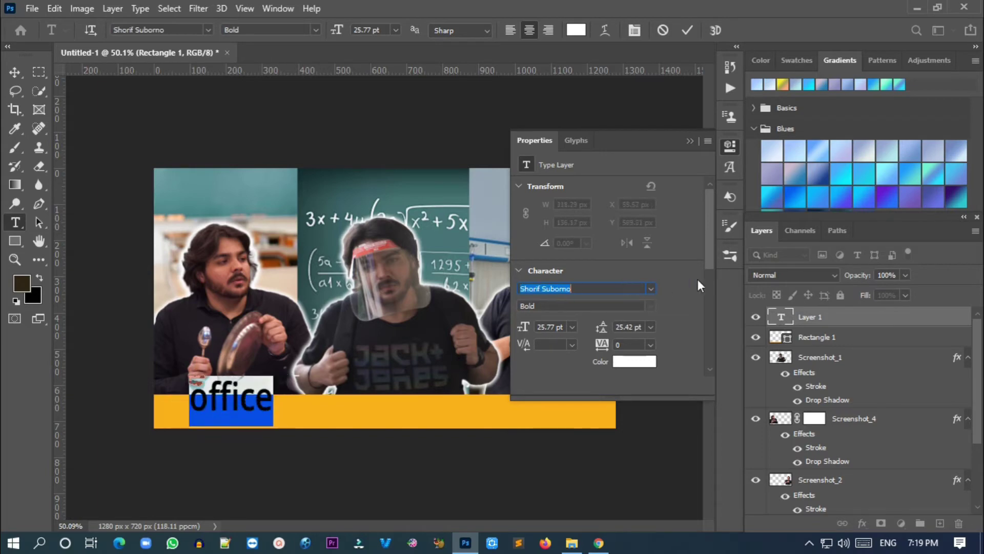
key("Return")
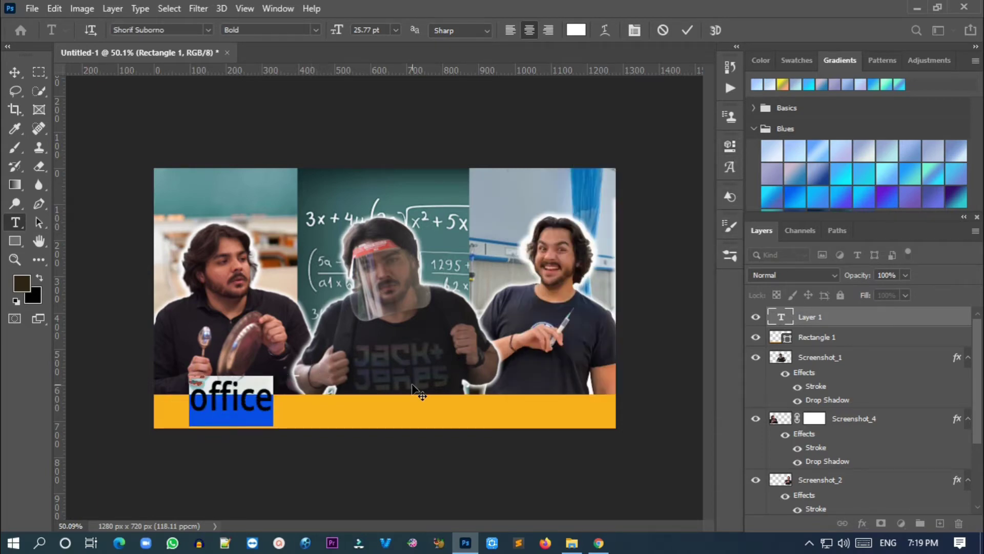
- Tilt the white office text and place it on the left of the bar
left_click(253, 402)
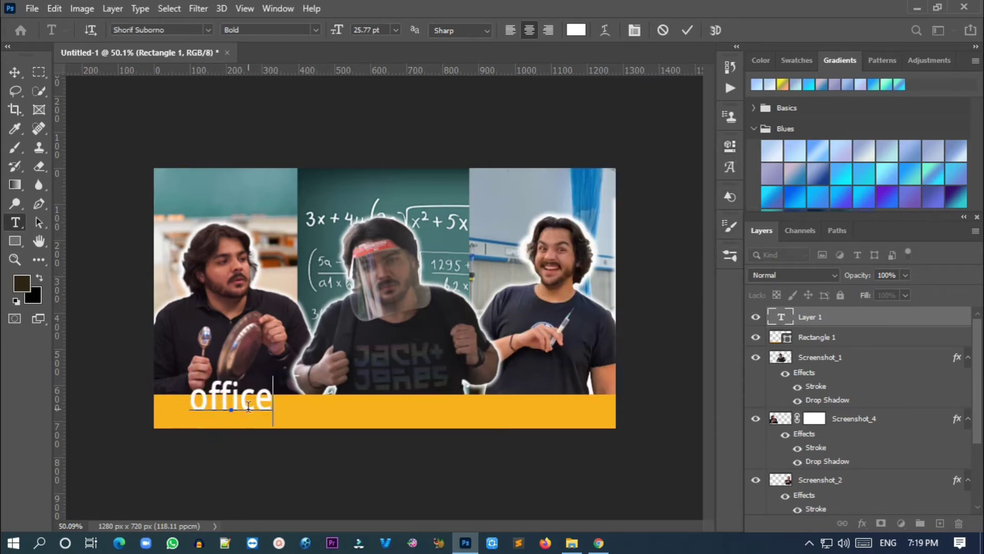
mouse_move(225, 453)
left_mouse_down()
mouse_move(267, 436)
mouse_move(244, 418)
mouse_move(266, 429)
mouse_move(221, 418)
left_mouse_up()
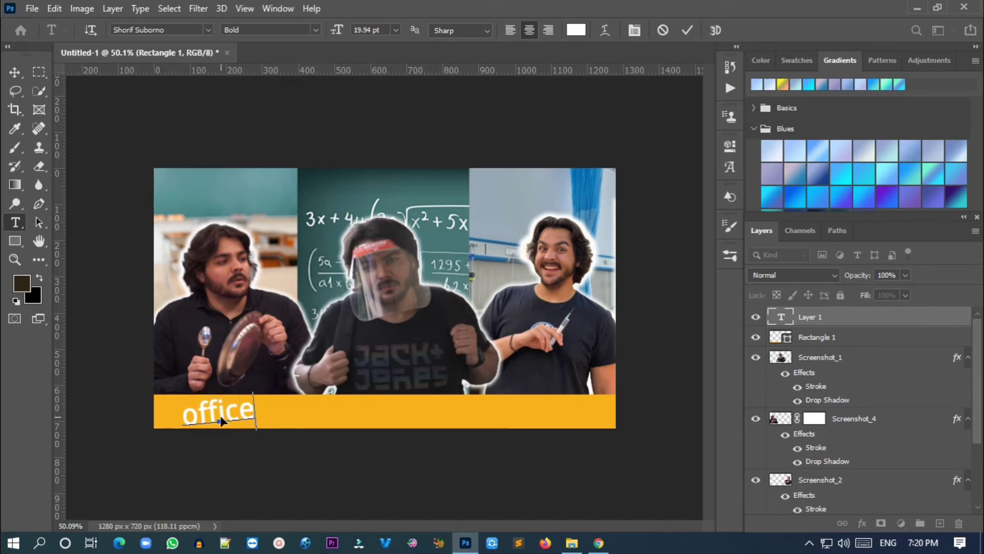
left_click_drag(238, 314, 236, 313)
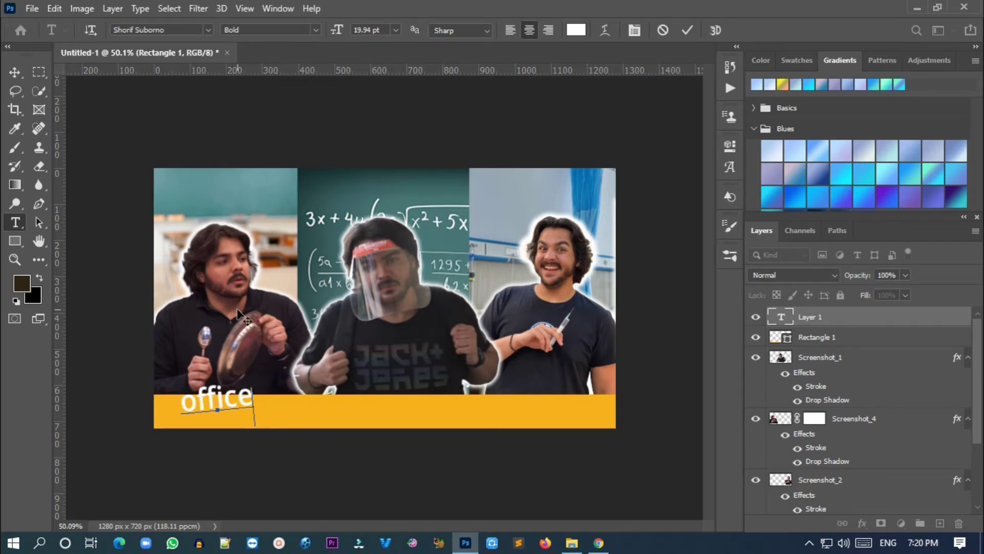
- Raise the three people photos and the orange bar by about 40 px
left_click(14, 74)
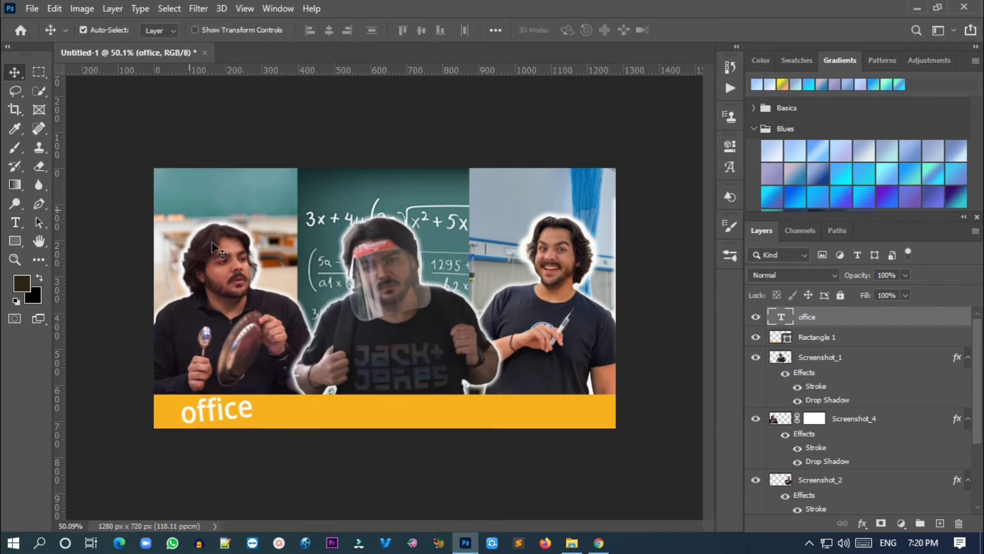
left_click_drag(373, 334, 363, 303)
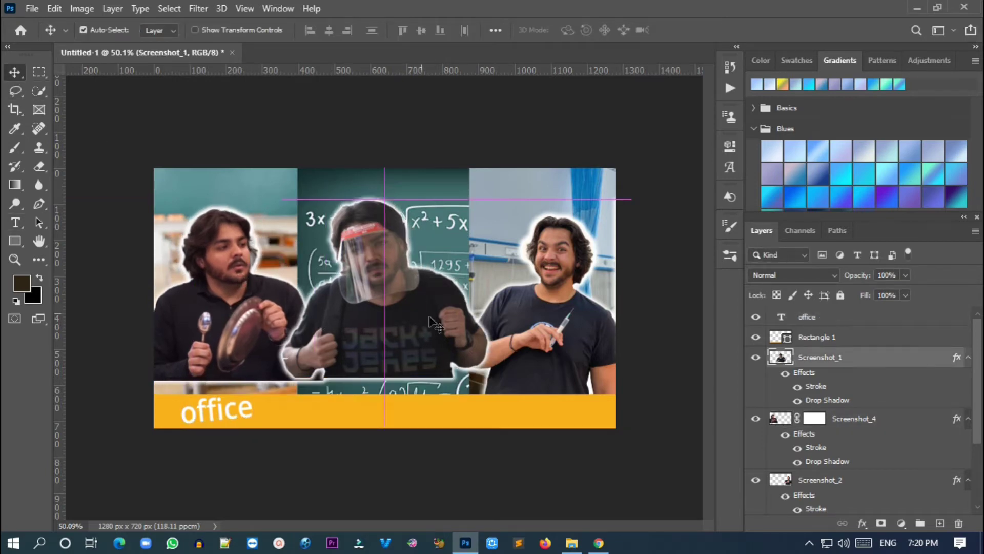
left_click_drag(537, 334, 536, 319)
left_click_drag(549, 424, 549, 405)
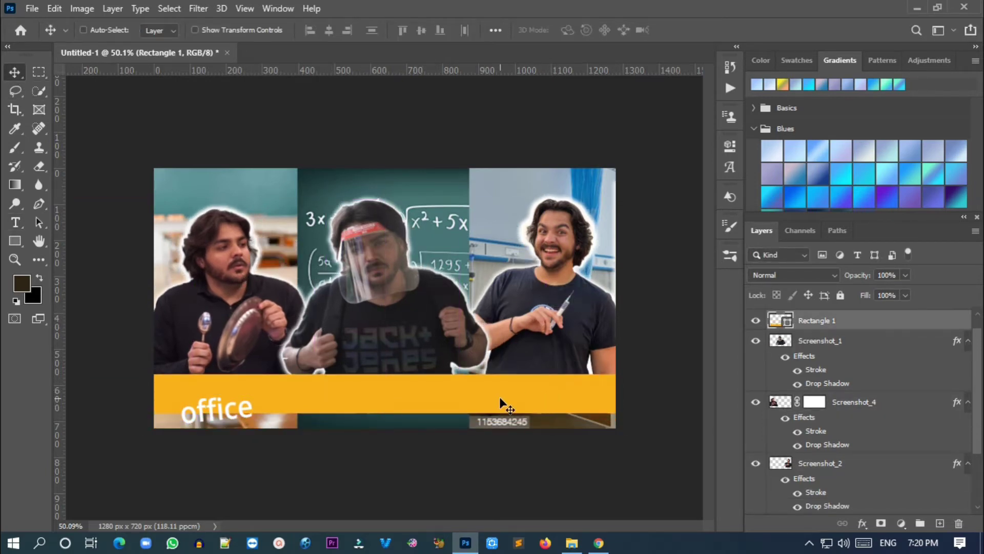
- Stretch the orange bar down to the bottom edge and lift the office text onto it
key("ctrl+t")
left_click_drag(384, 413, 385, 427)
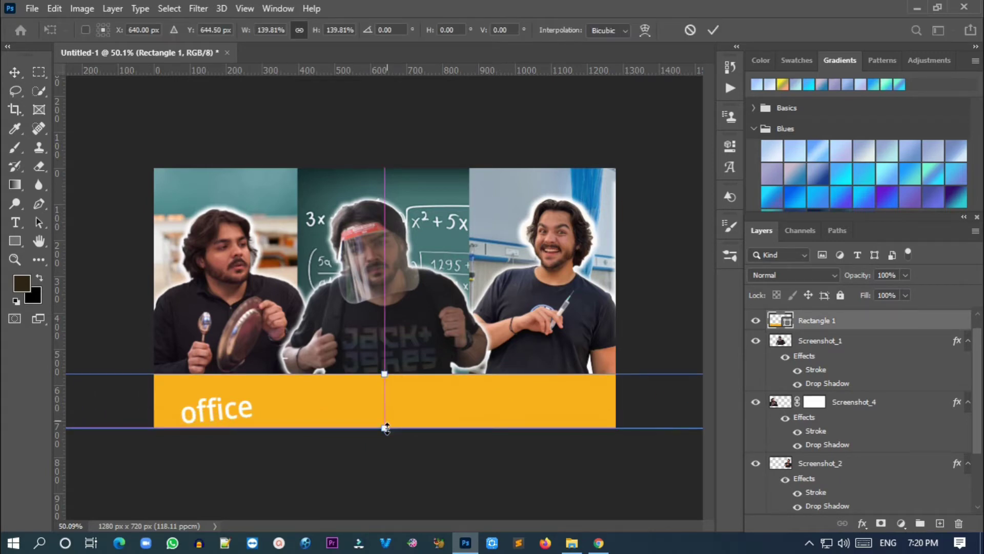
key("Return")
left_click_drag(239, 420, 241, 405)
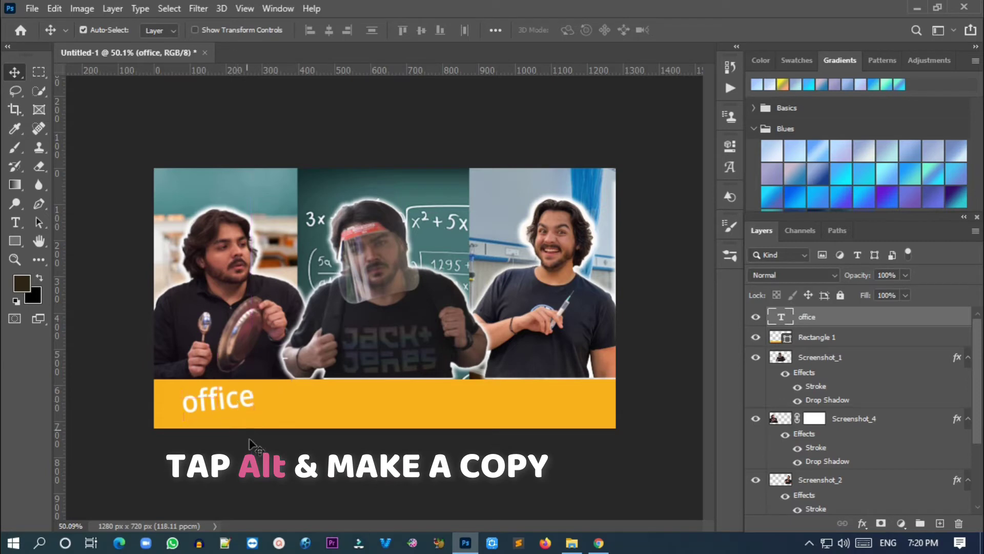
- Duplicate the office text as EXAM and retype the original in capitals as OFFICE
left_click_drag(231, 404, 348, 405, "alt")
double_click(348, 400)
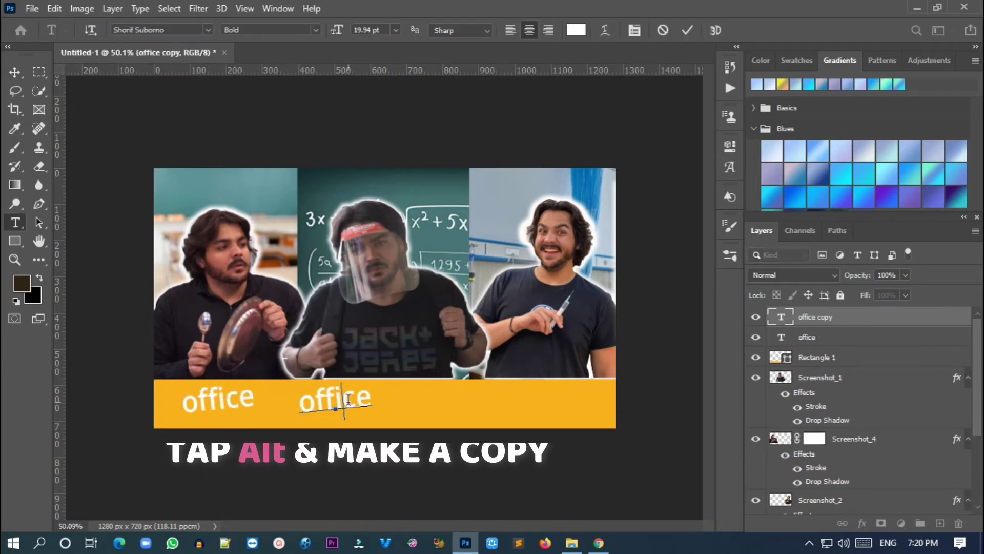
type("e")
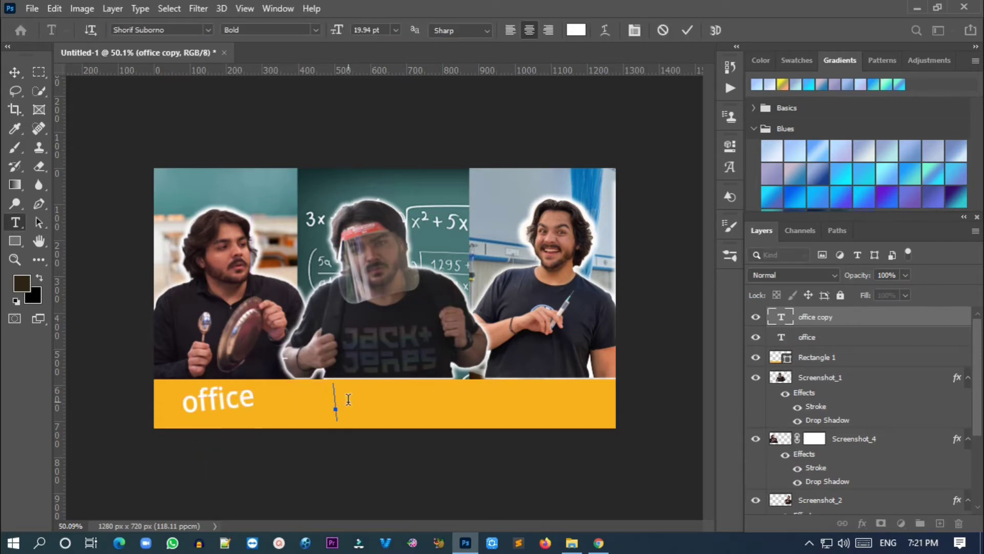
type("EXAM")
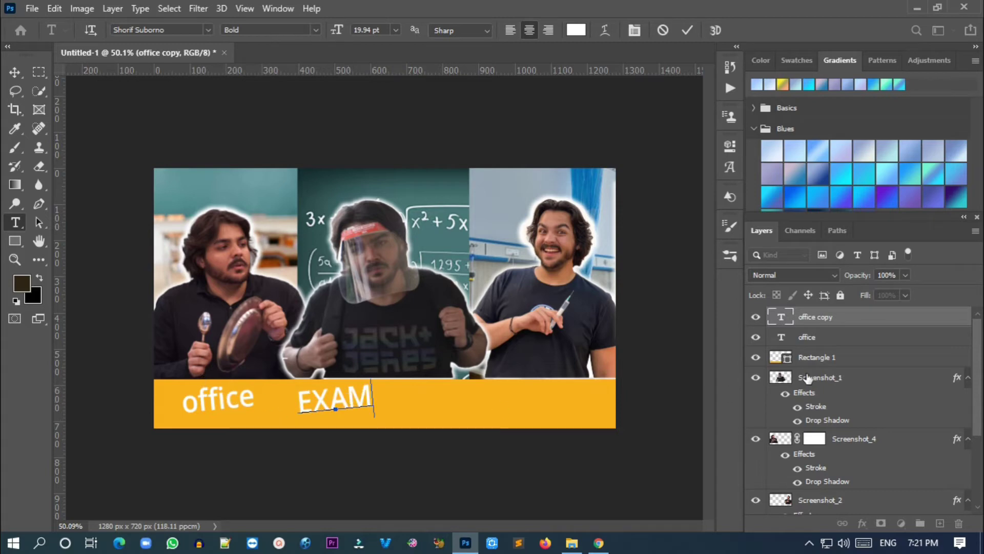
left_click(246, 397)
double_click(235, 401)
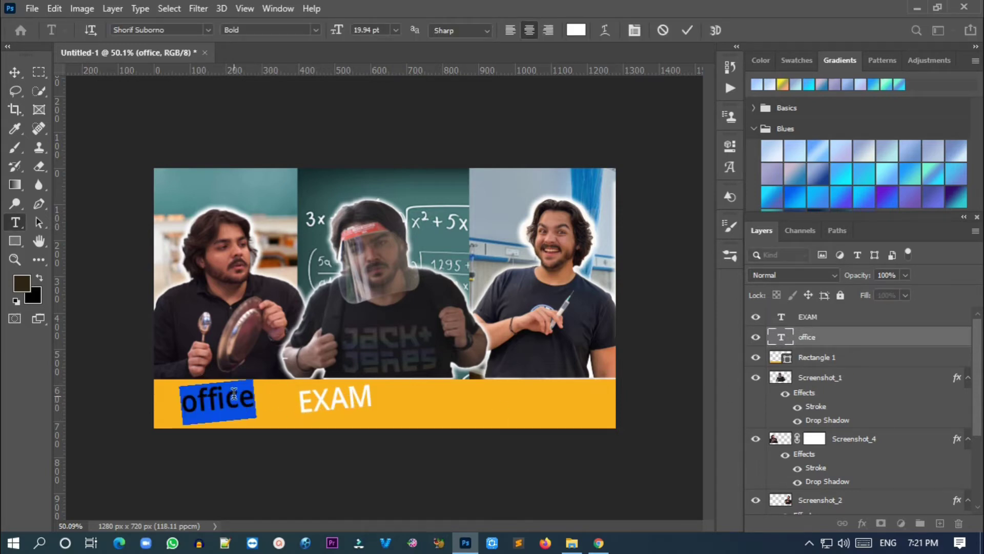
type("OFFICE")
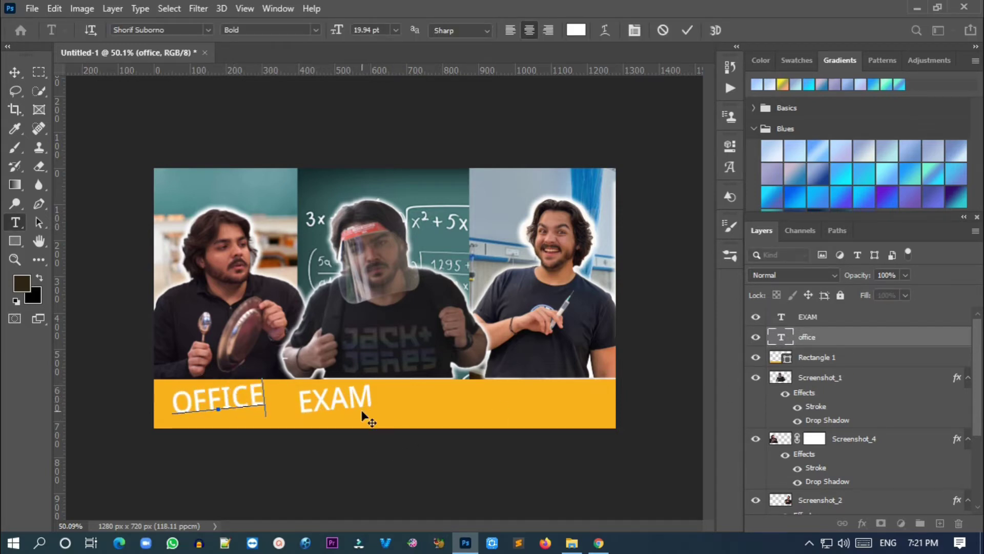
left_click(15, 74)
- Duplicate EXAM further right and retype the copies as AUR and VACCINE
left_click_drag(353, 397, 595, 407)
double_click(461, 400)
type("AU")
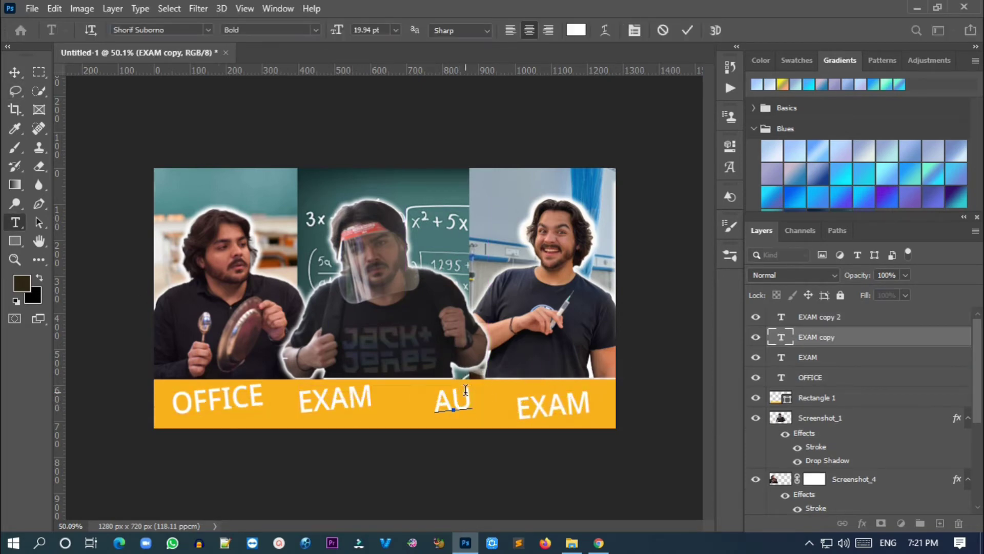
type("R")
left_click(612, 393, "ctrl")
double_click(561, 410)
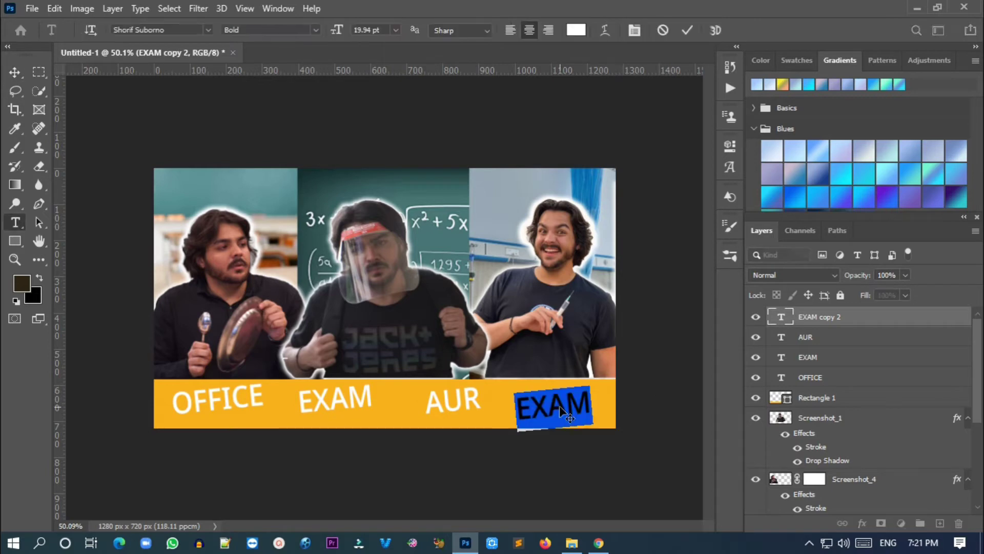
type("VACCINE")
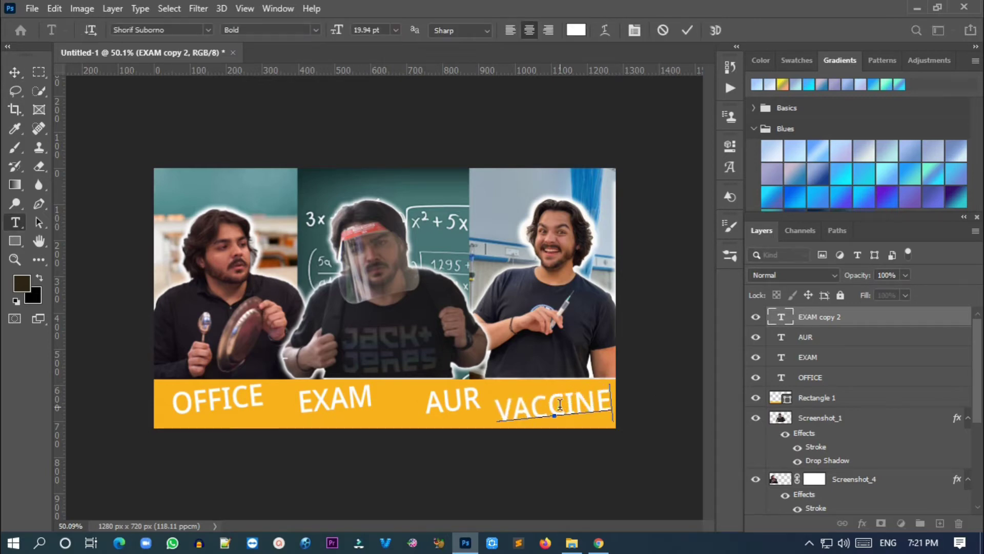
left_click(14, 72)
left_click(237, 400)
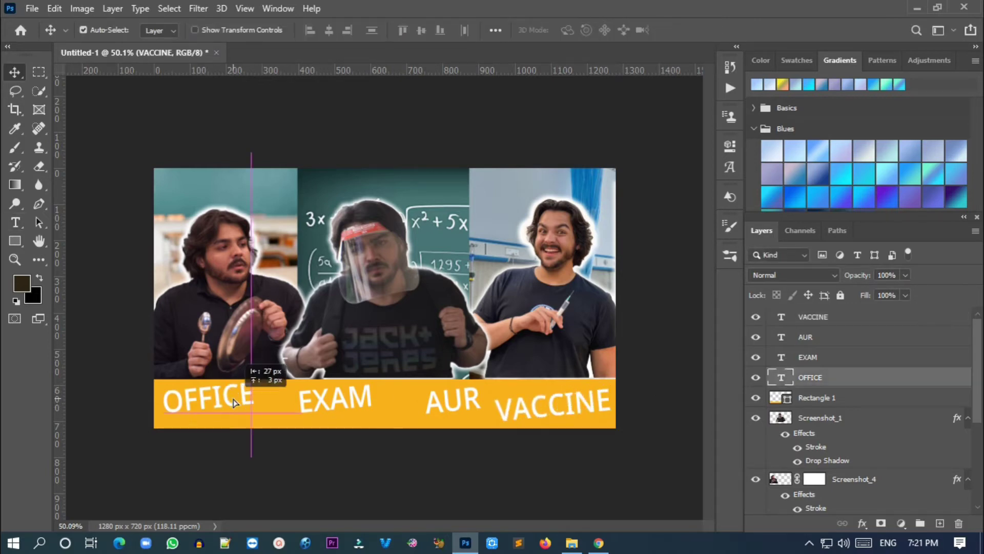
- Rotate EXAM back to level and nudge it slightly left
left_click(336, 404)
key("t")
key("ctrl")
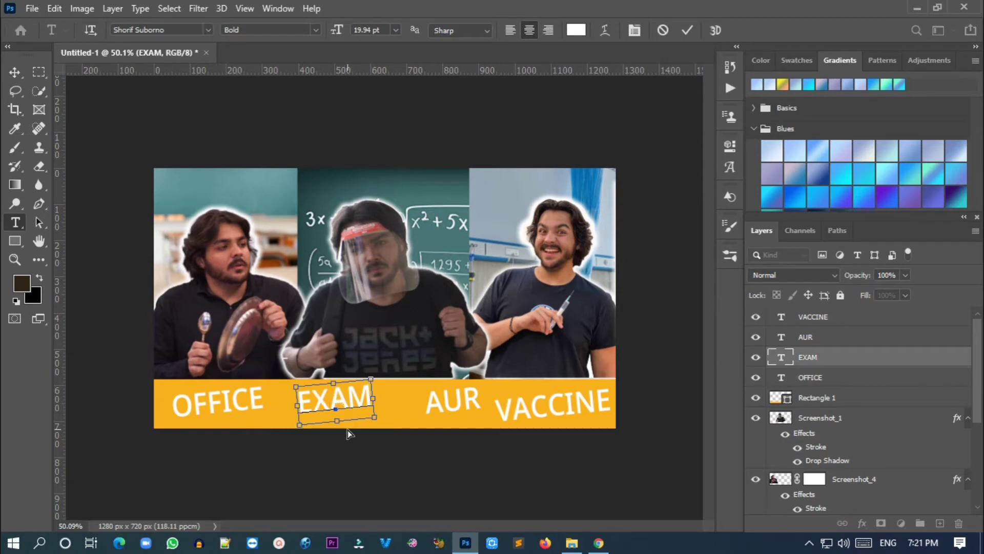
left_click_drag(347, 430, 335, 446)
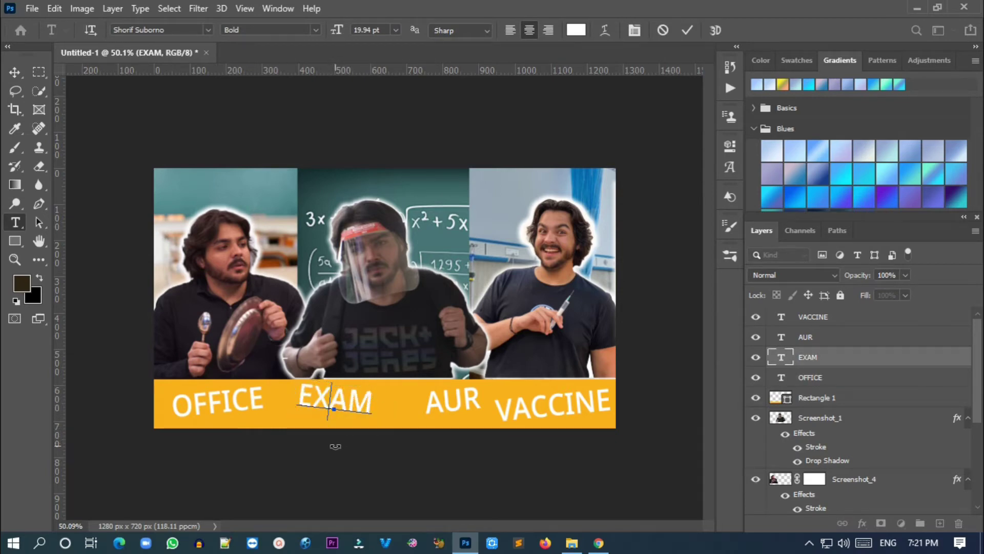
left_click_drag(333, 405, 323, 410)
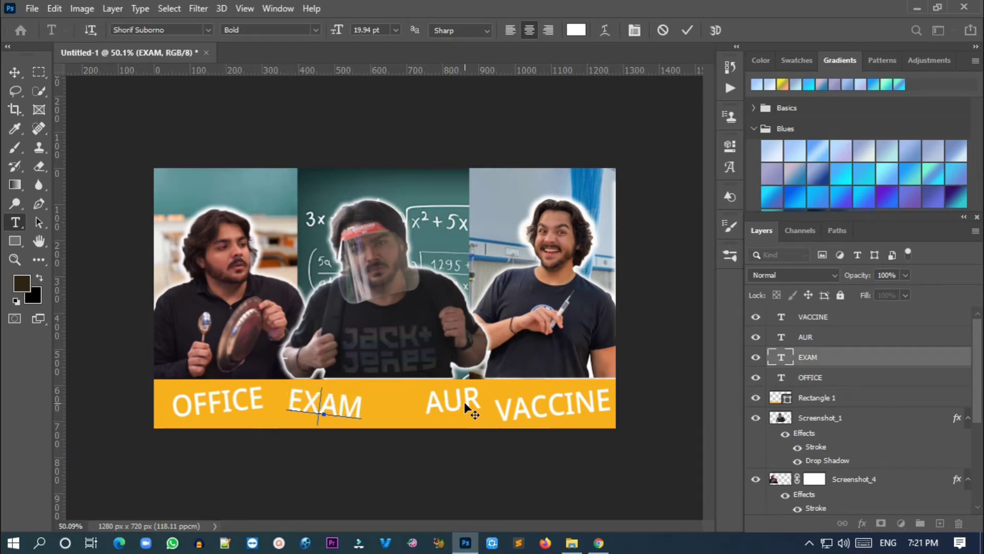
key("ctrl+Return")
- Slide AUR to the left and rotate it level
key("v")
mouse_move(463, 401)
left_mouse_down()
mouse_move(438, 424)
mouse_move(444, 439)
left_mouse_up()
key("t")
left_click(435, 411)
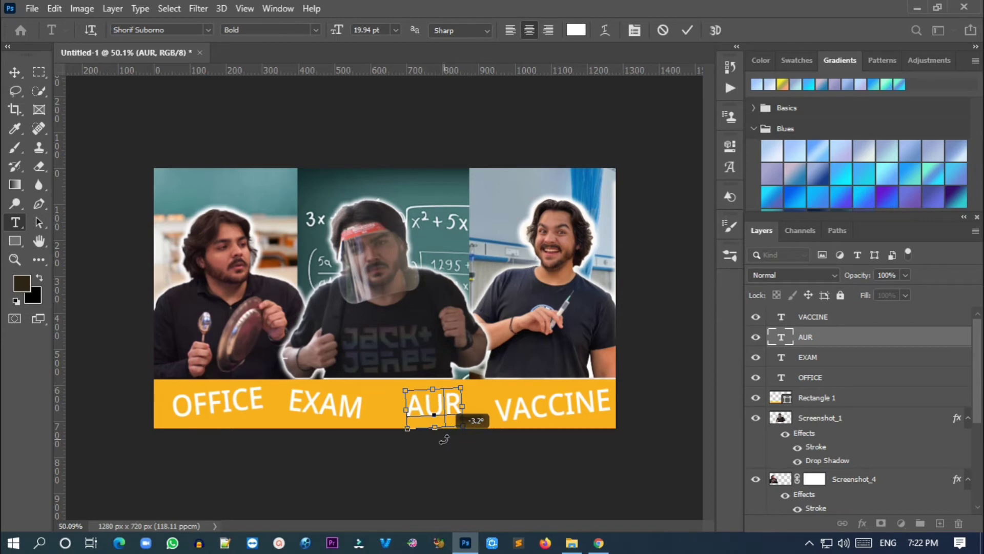
left_click_drag(445, 410, 433, 408)
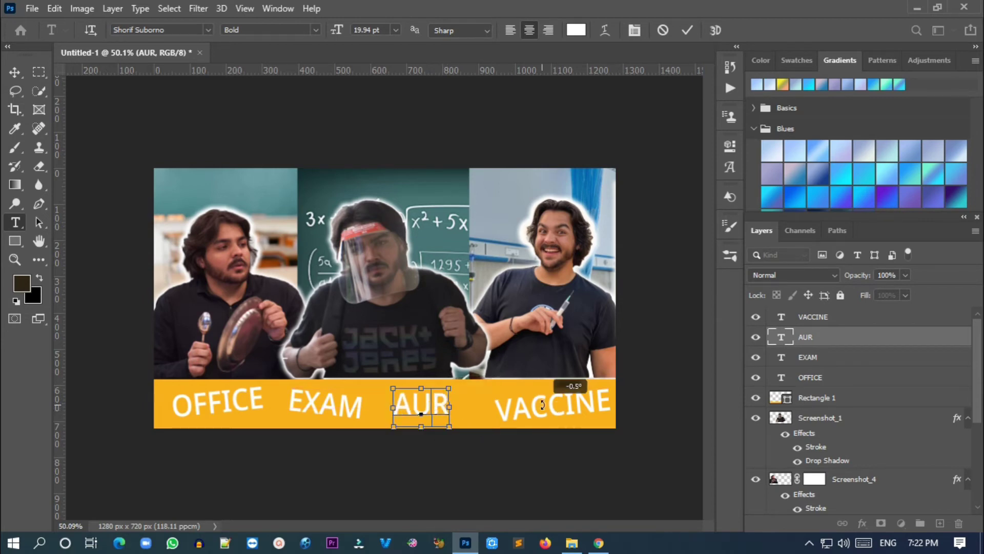
key("ctrl+Return")
- Slide VACCINE to the left and rotate it level
key("v")
mouse_move(558, 412)
left_mouse_down()
mouse_move(541, 410)
mouse_move(544, 435)
mouse_move(538, 405)
left_mouse_up()
key("t")
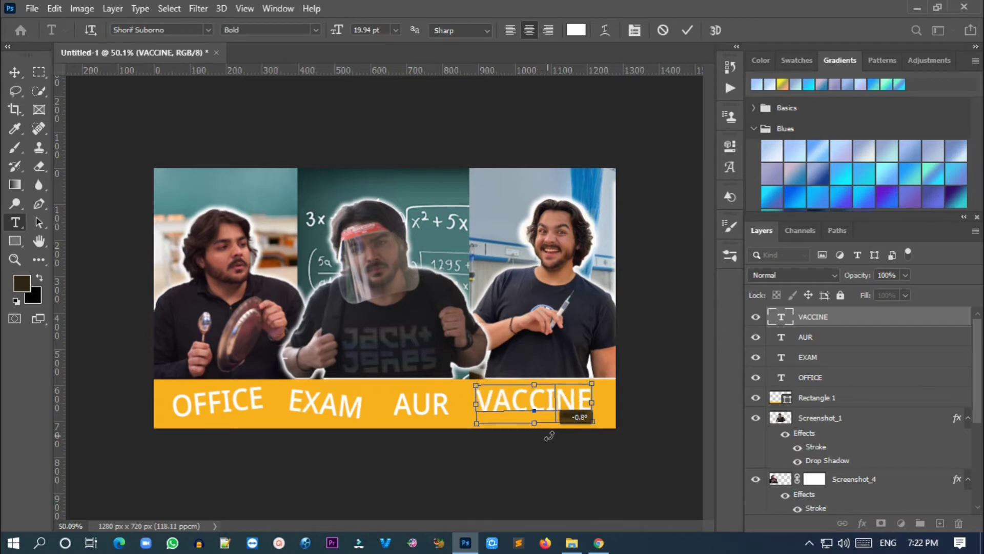
left_click(15, 72)
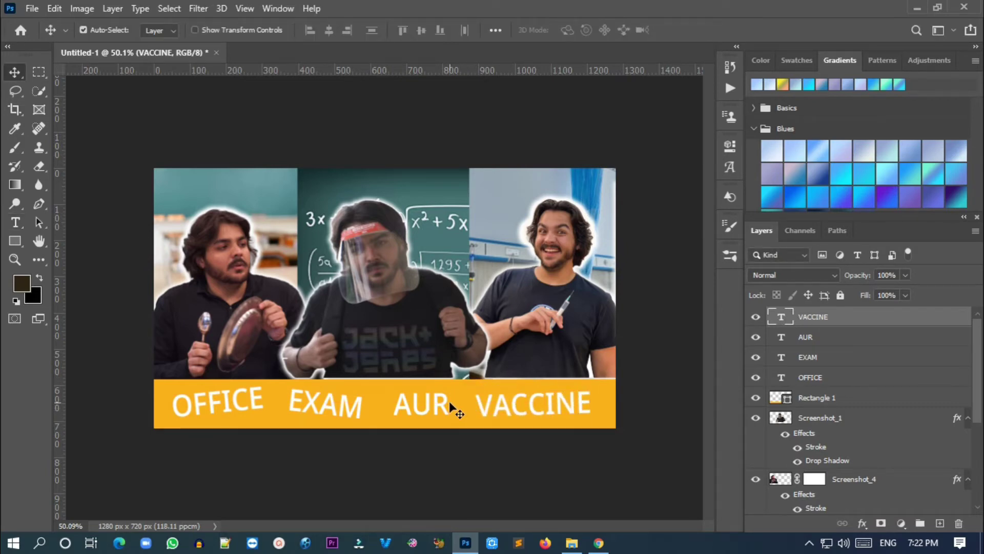
- Draw a rectangle over the word OFFICE and give it a red fill
left_click(15, 241)
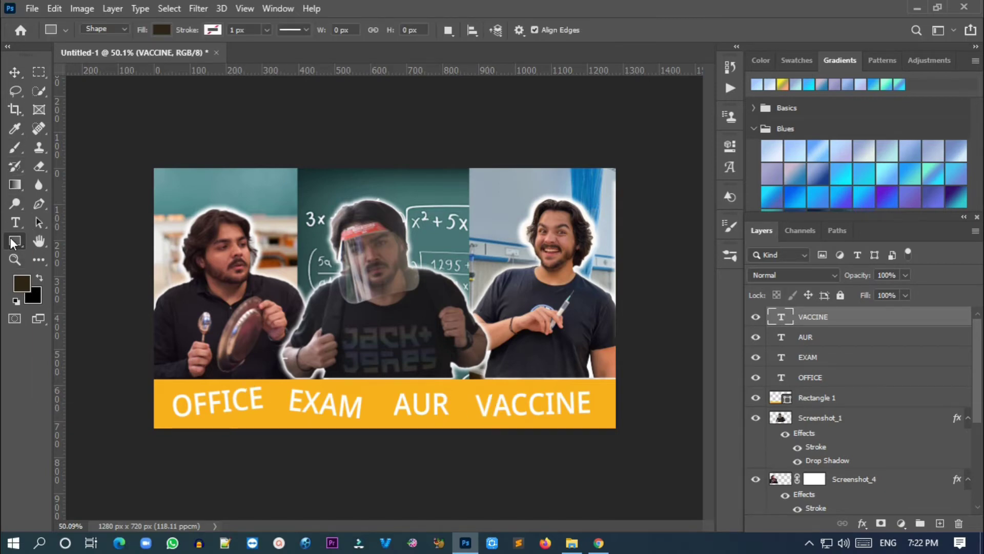
left_click_drag(164, 392, 274, 419)
left_click(527, 232)
left_click(528, 309)
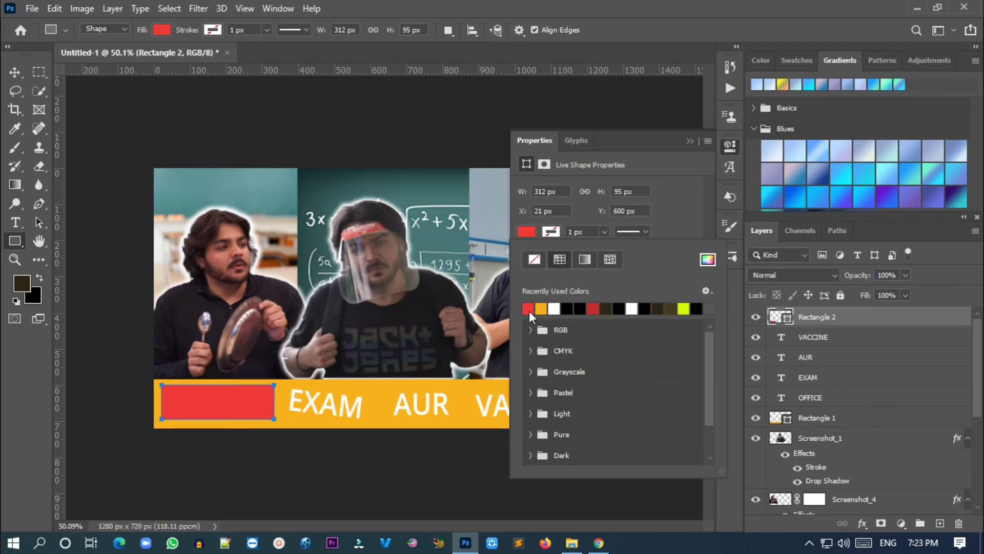
left_click(730, 146)
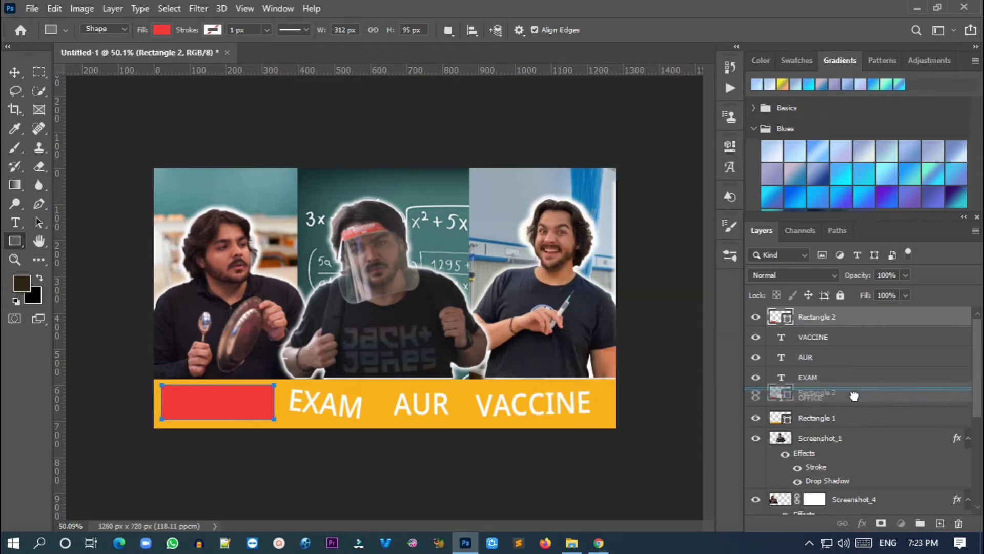
- Move the red box's layer below the OFFICE text and drag a copy toward EXAM
left_click_drag(843, 319, 851, 407)
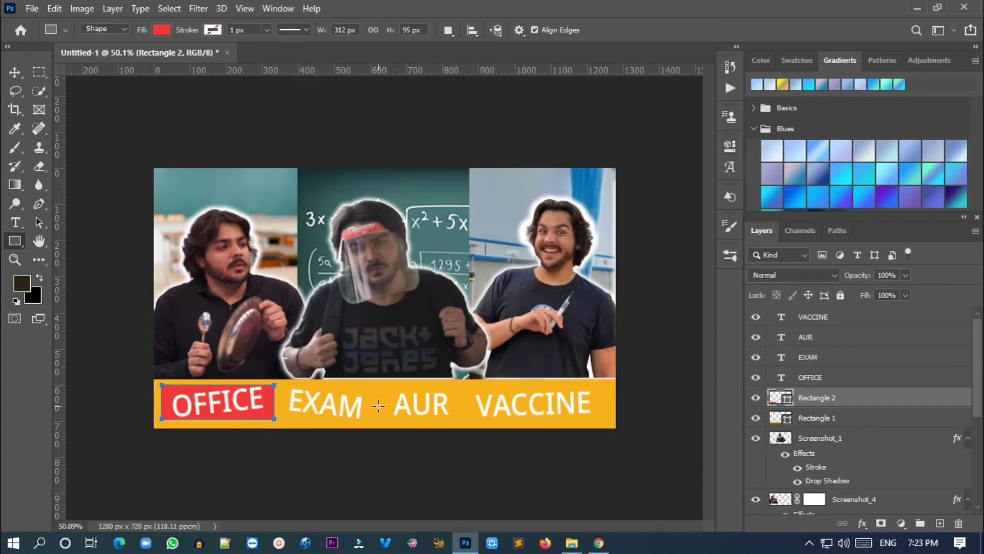
key("v")
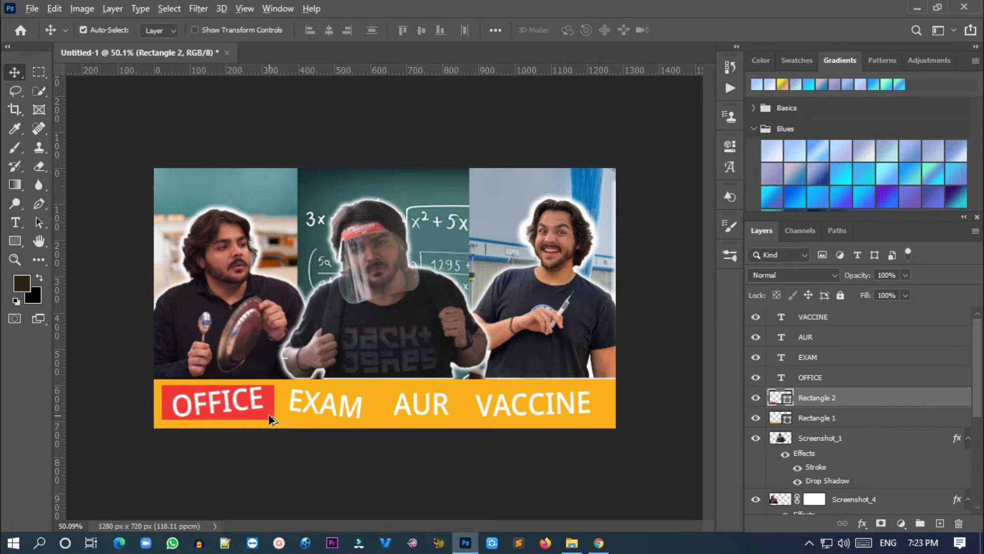
mouse_move(270, 419)
left_mouse_down("alt")
mouse_move(391, 420)
mouse_move(367, 400)
mouse_move(338, 431)
left_mouse_up("alt")
- Resize the copied red box behind EXAM and warp it into a skewed shape
key("ctrl+t")
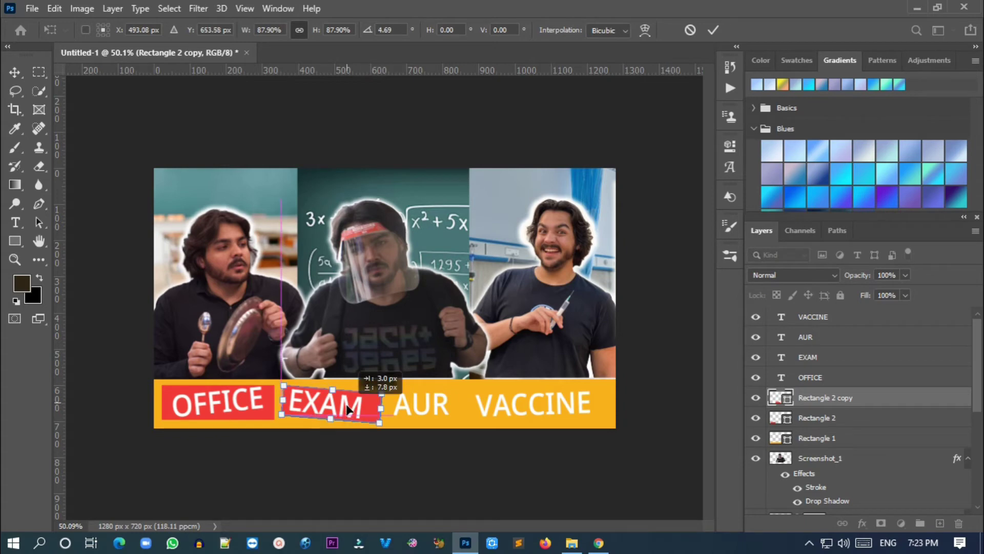
left_click_drag(332, 388, 333, 392)
left_click_drag(379, 422, 383, 423)
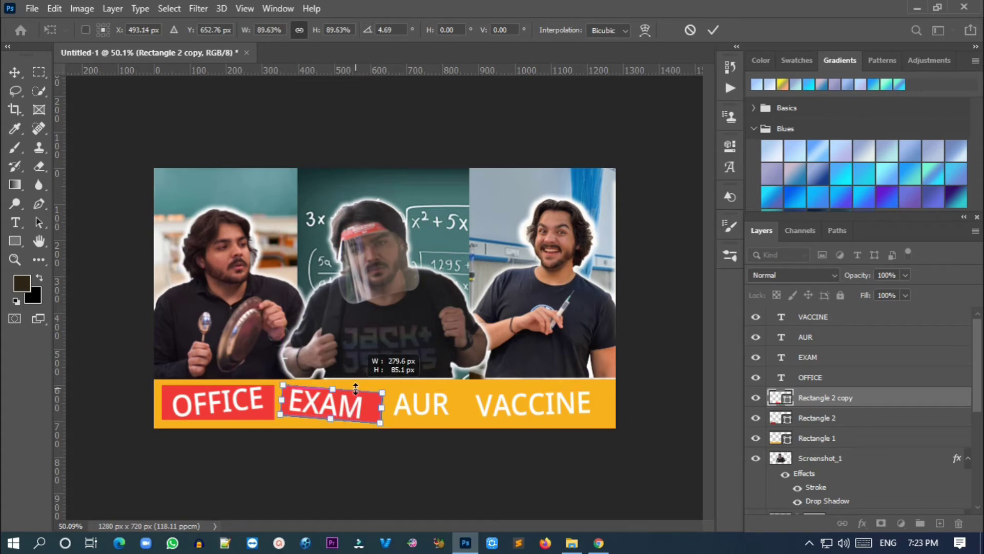
right_click(359, 412)
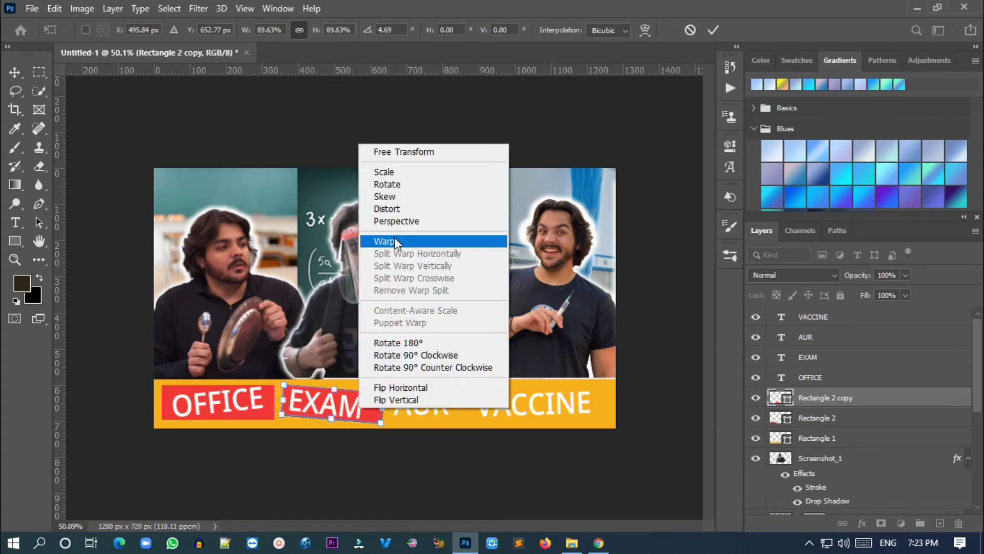
left_click(399, 172)
left_click_drag(353, 388, 357, 405)
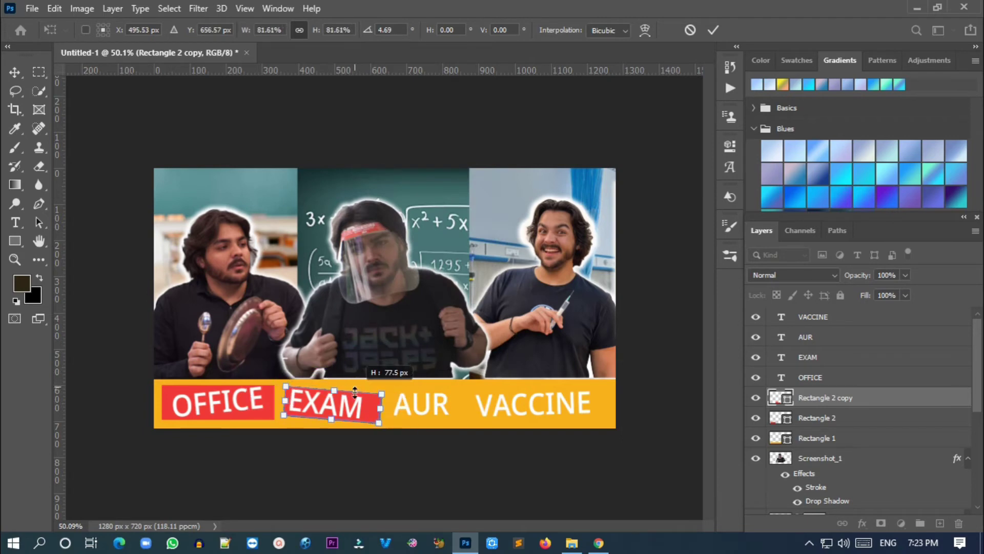
right_click(353, 407)
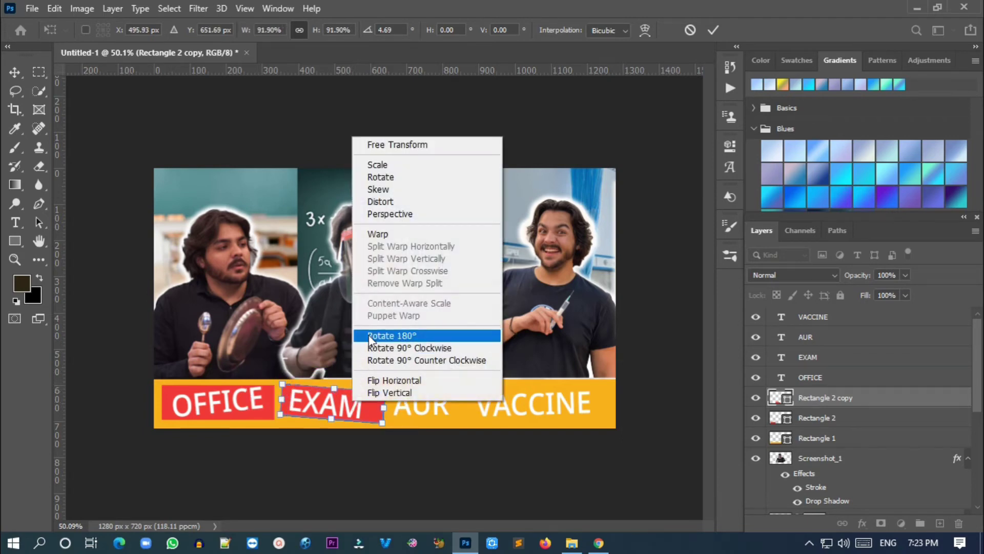
left_click(382, 235)
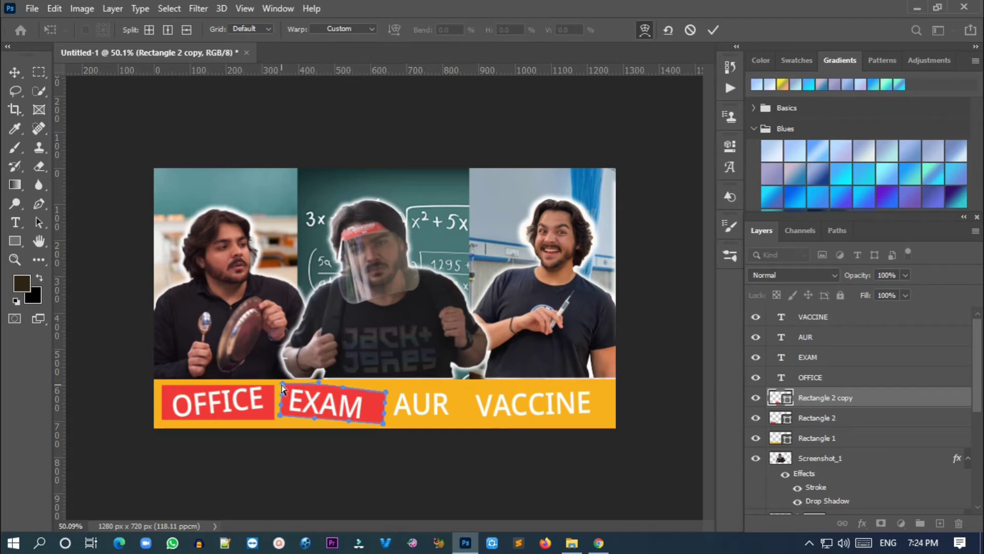
left_click_drag(281, 390, 370, 401)
key("Return")
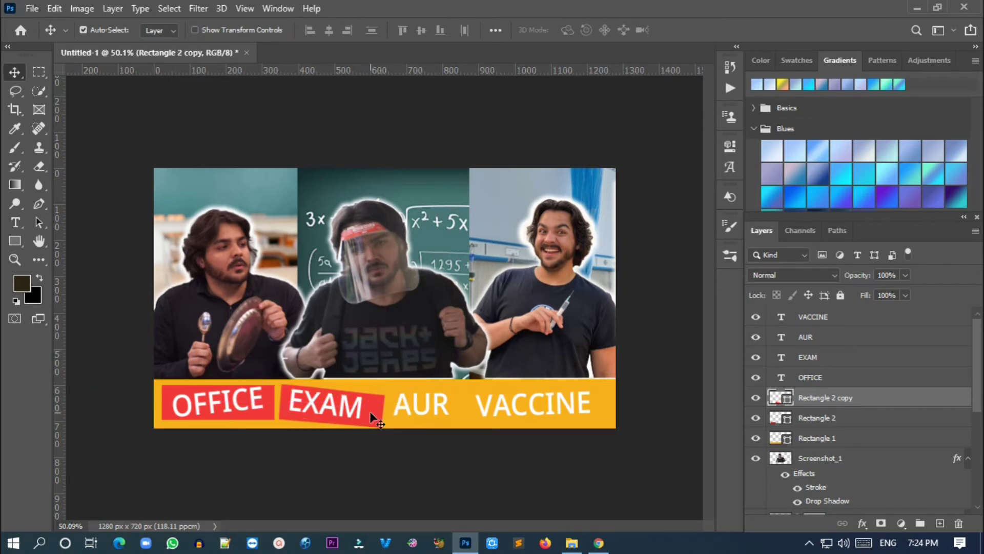
- Duplicate the EXAM box behind VACCINE, widen it and tilt it about -8°
left_click_drag(371, 413, 567, 409)
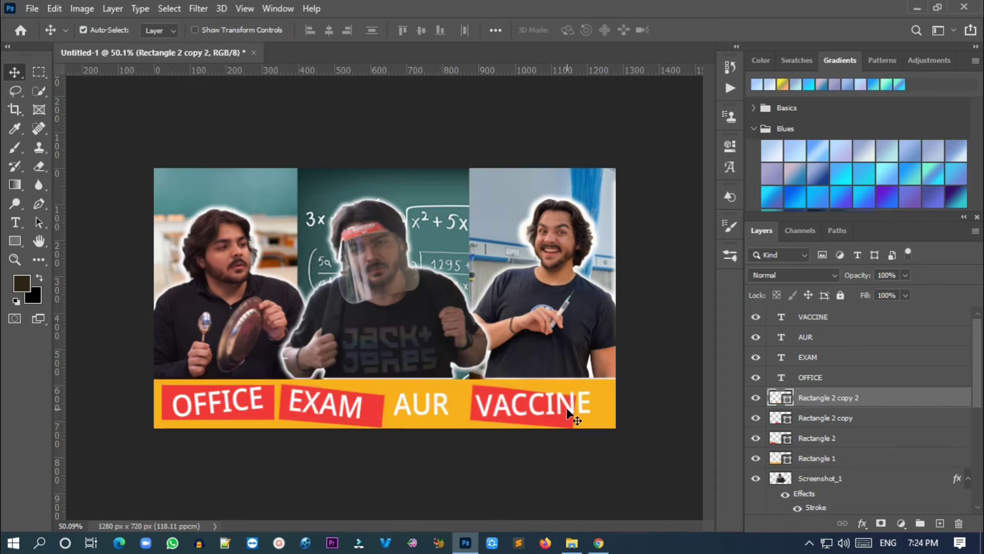
key("ctrl+t")
left_click_drag(582, 406, 596, 409)
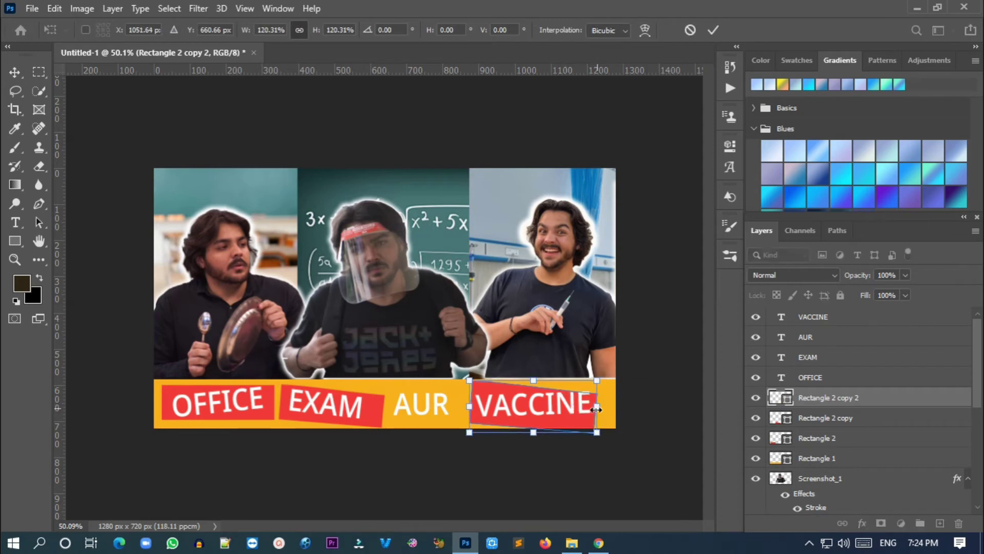
left_click_drag(528, 441, 545, 421)
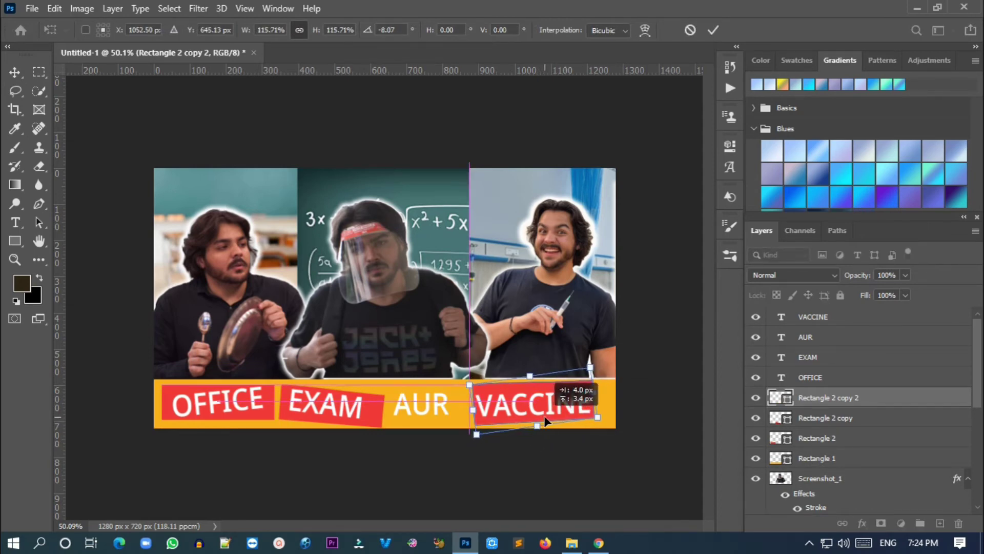
key("Return")
- Draw an oval around AUR and fill it blue from the Color Picker
left_click_drag(15, 241, 66, 253)
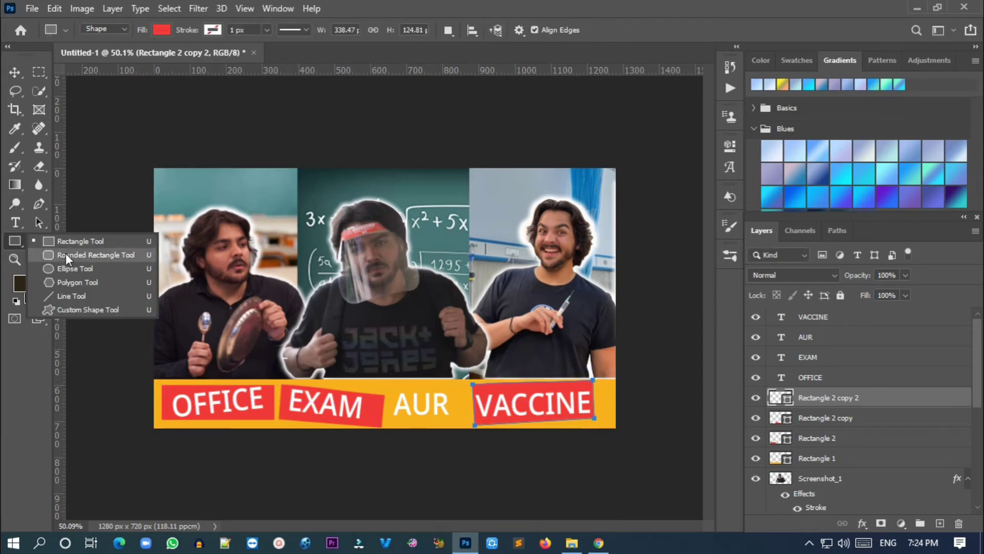
left_click_drag(391, 381, 450, 427)
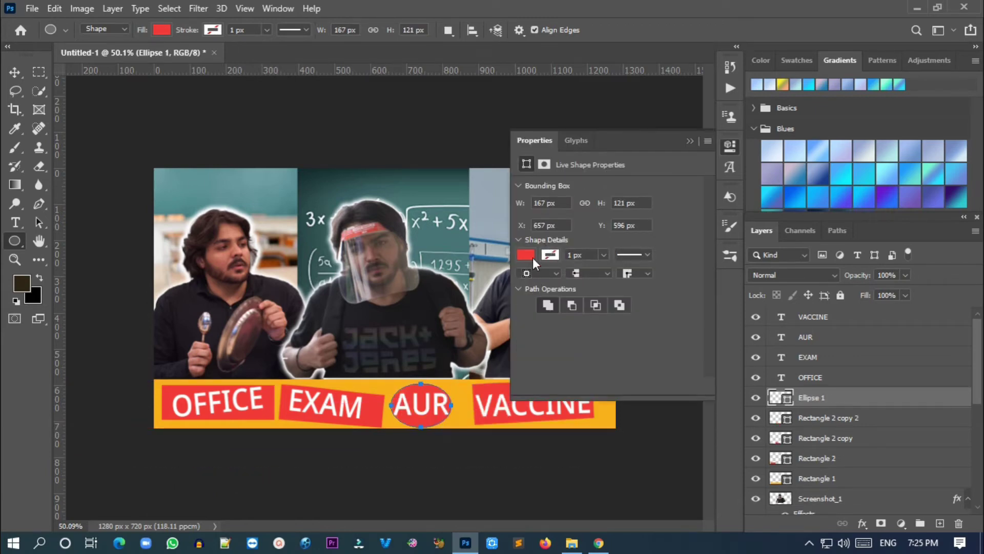
left_click(531, 256)
left_click(715, 283)
left_click(717, 301)
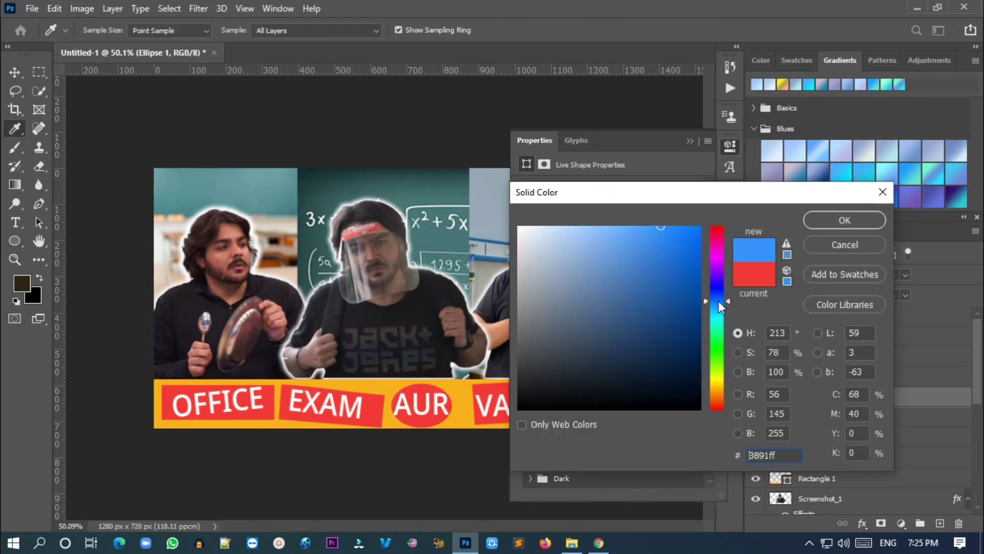
left_click_drag(642, 262, 671, 231)
left_click(809, 226)
left_click(733, 147)
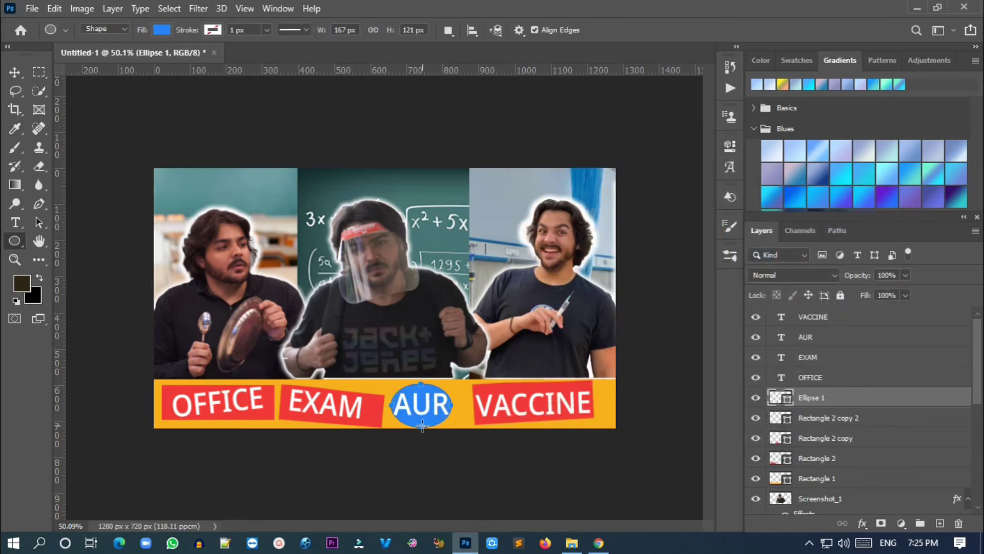
- Enlarge the blue oval slightly and return to the Move tool
key("ctrl+t")
left_click_drag(453, 428, 455, 435)
key("Return")
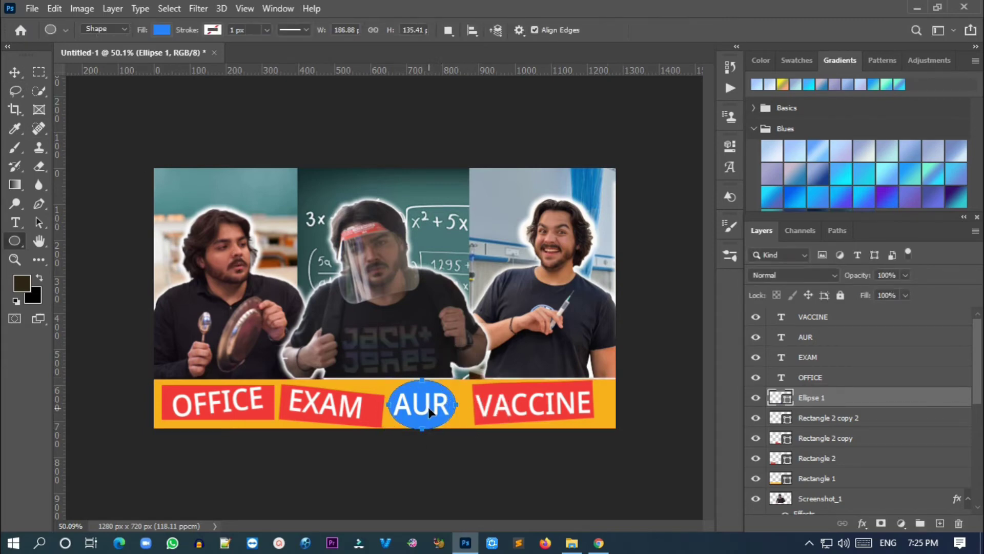
key("v")
right_click(414, 395)
left_click(277, 399)
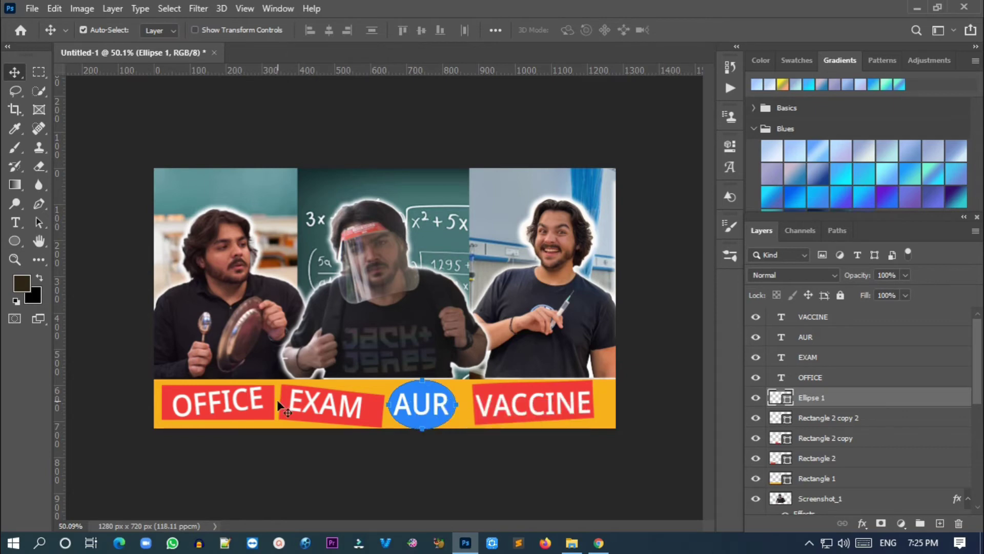
- Rename the Rectangle 2 layer to OFFICE BG
scroll(815, 418, "down", 1)
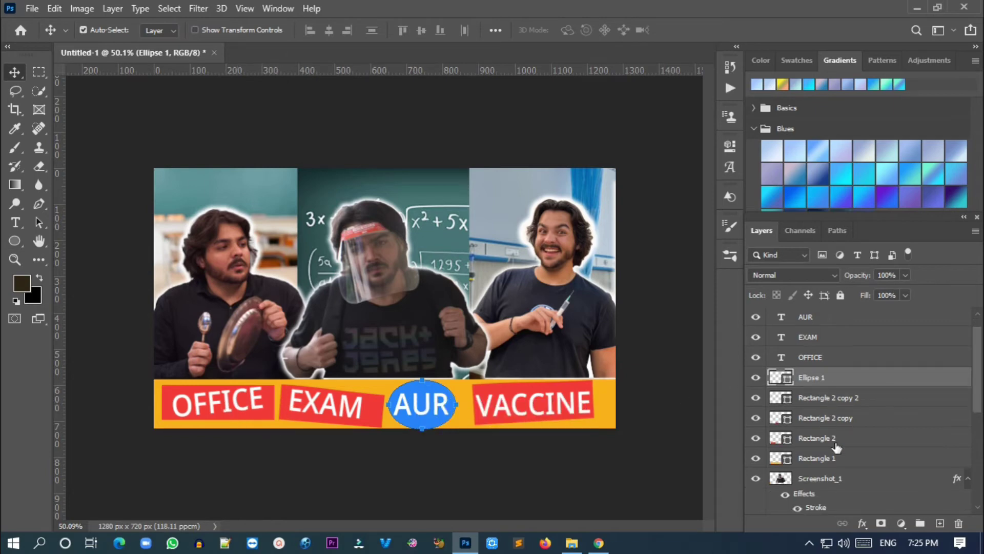
left_click(841, 458)
left_click(850, 438)
left_click(856, 418)
left_click(856, 440)
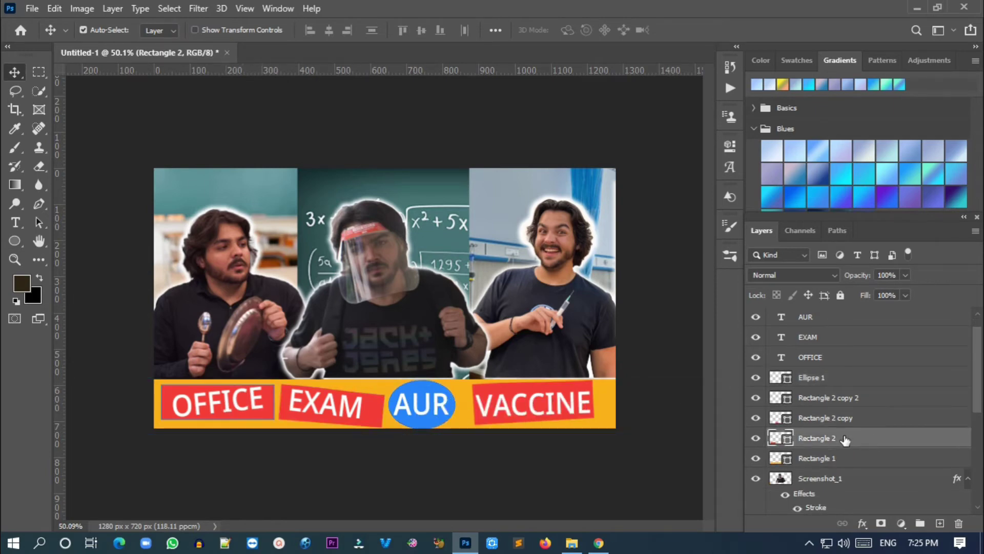
double_click(815, 438)
type("OFFICE BG")
key("Return")
- Rename the Rectangle 2 copy layer to EXAN BG
left_click(837, 418)
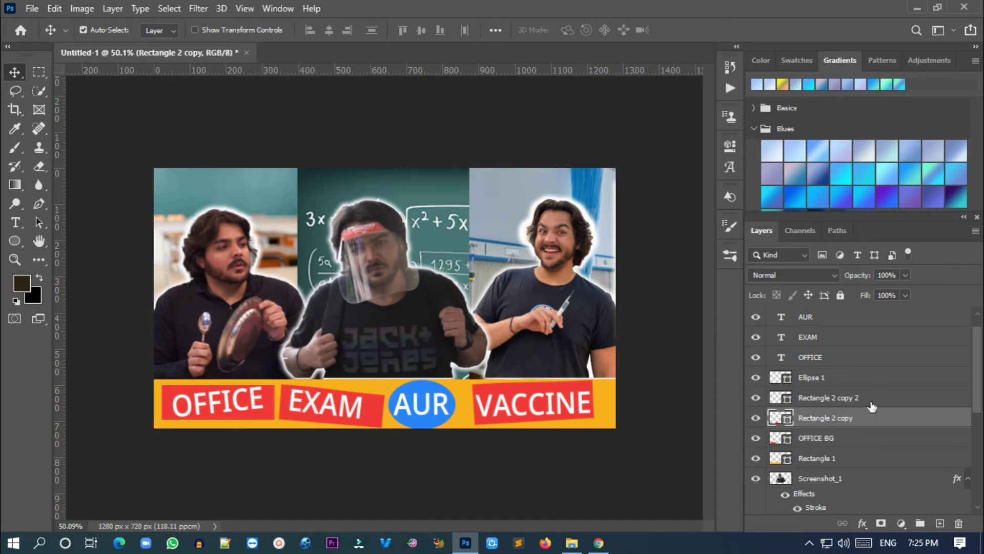
double_click(861, 417)
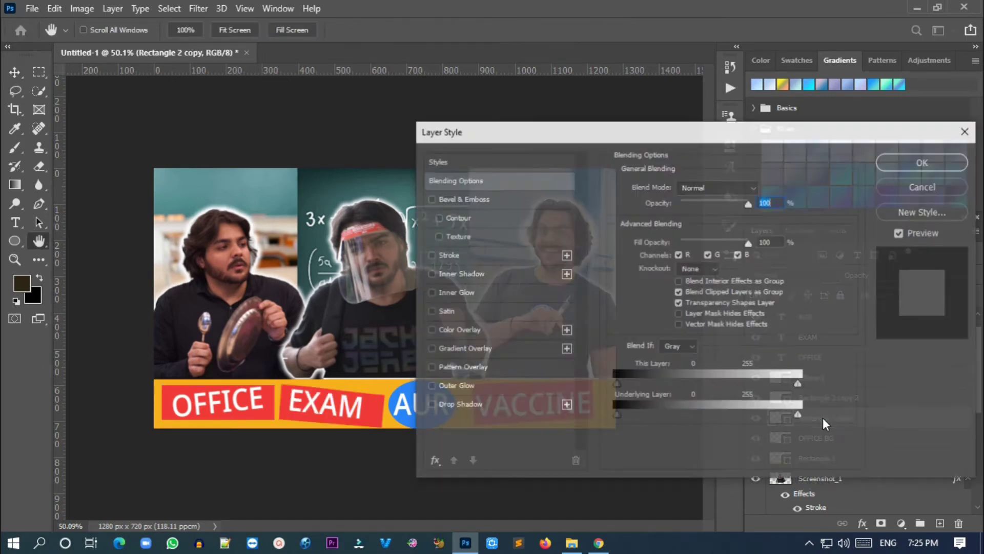
key("Escape")
double_click(822, 417)
type("EXAN BG")
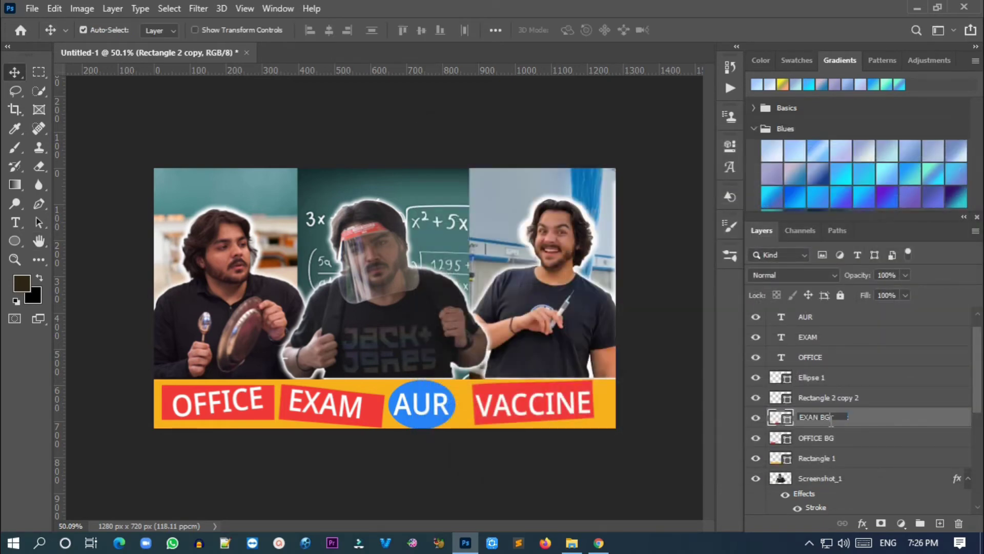
key("Return")
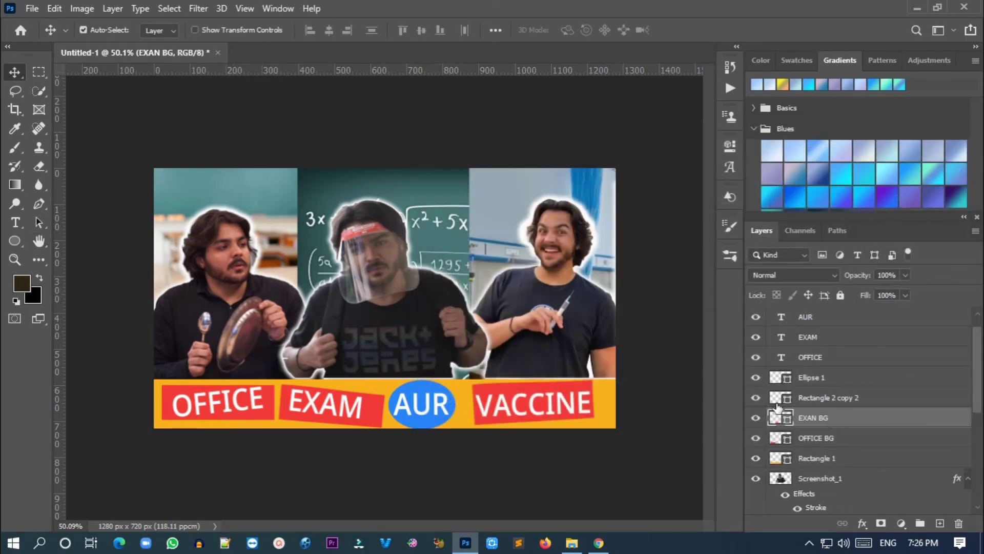
- Rename Rectangle 2 copy 2 to VACCINE BG and Ellipse 1 to AUR BG
double_click(826, 397)
type("VACCINE BG")
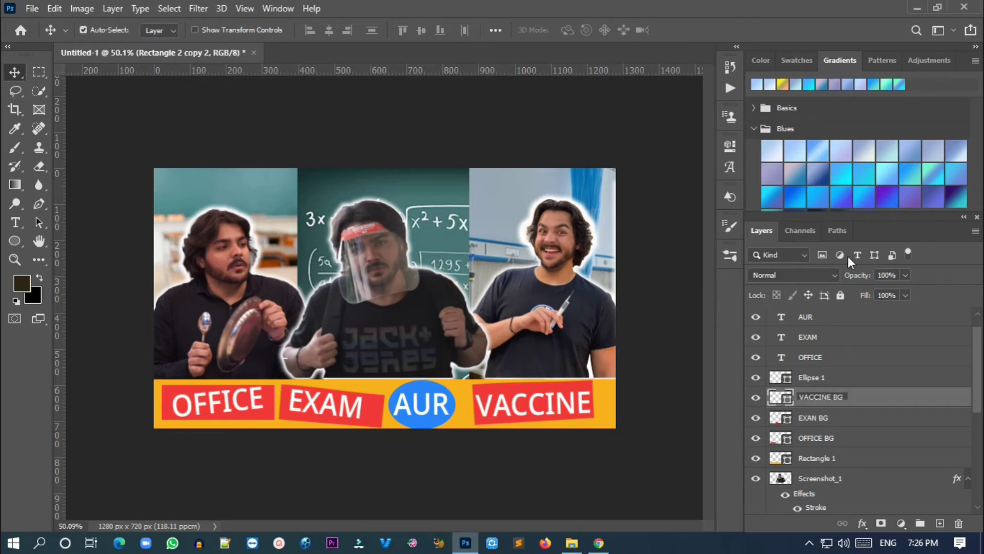
key("Return")
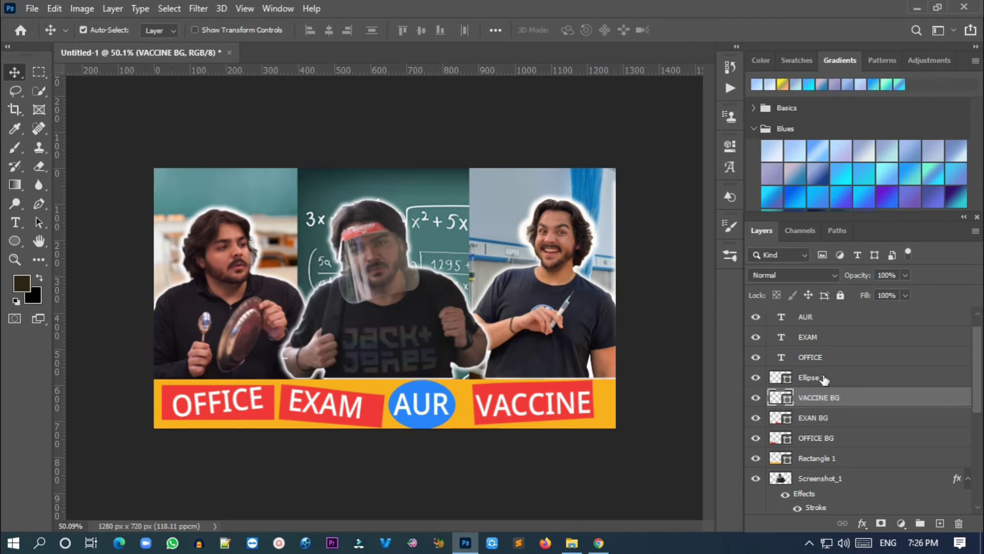
left_click(823, 378)
type("AUR BG")
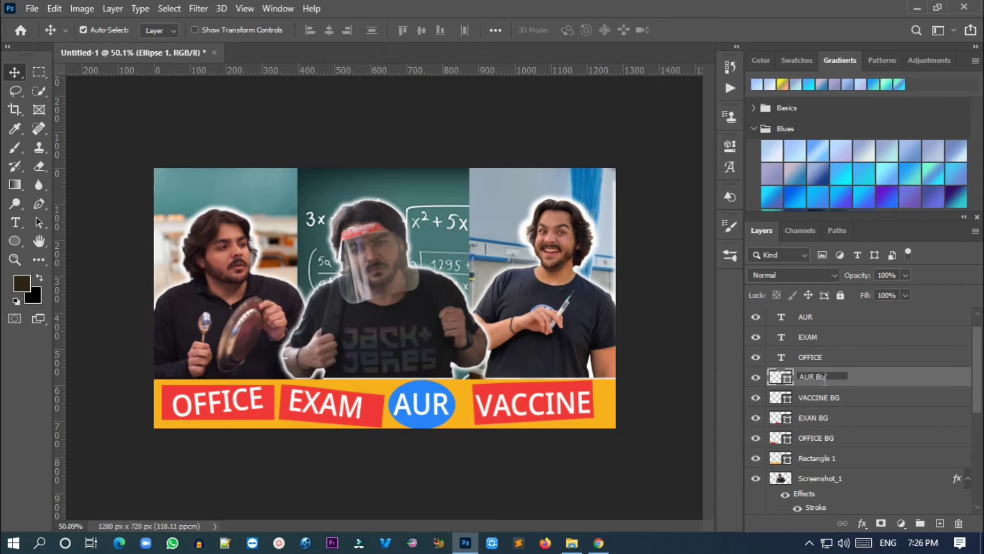
key("Return")
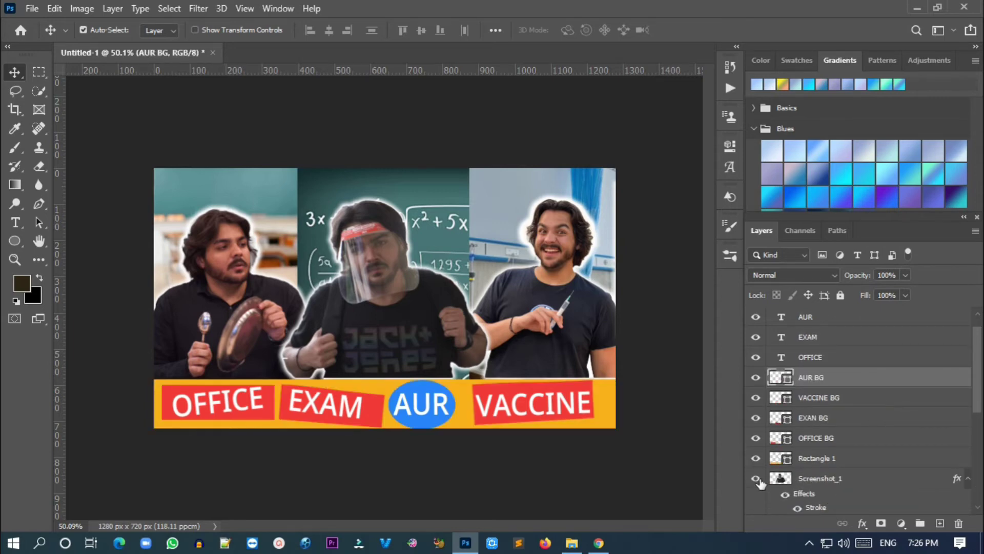
left_click(823, 437)
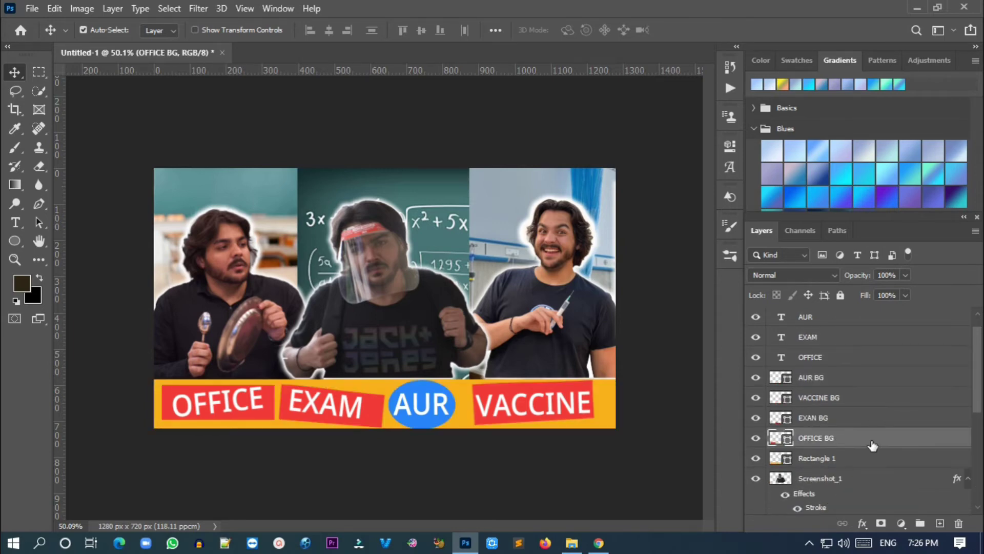
- Give the OFFICE box a blue (407aff) drop shadow at a 139° angle
double_click(873, 446)
left_click_drag(564, 124, 676, 124)
left_click(572, 395)
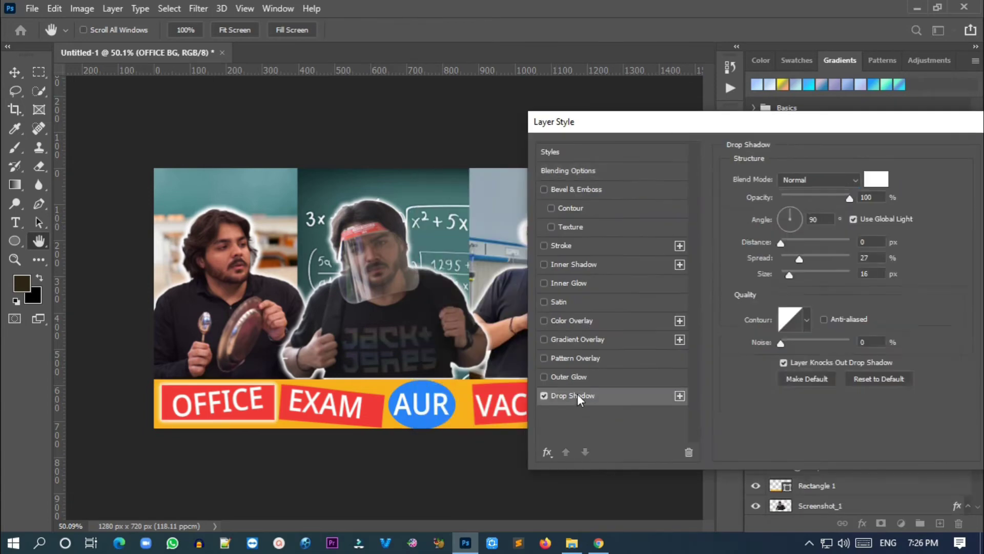
left_click(877, 179)
type("23a3fd")
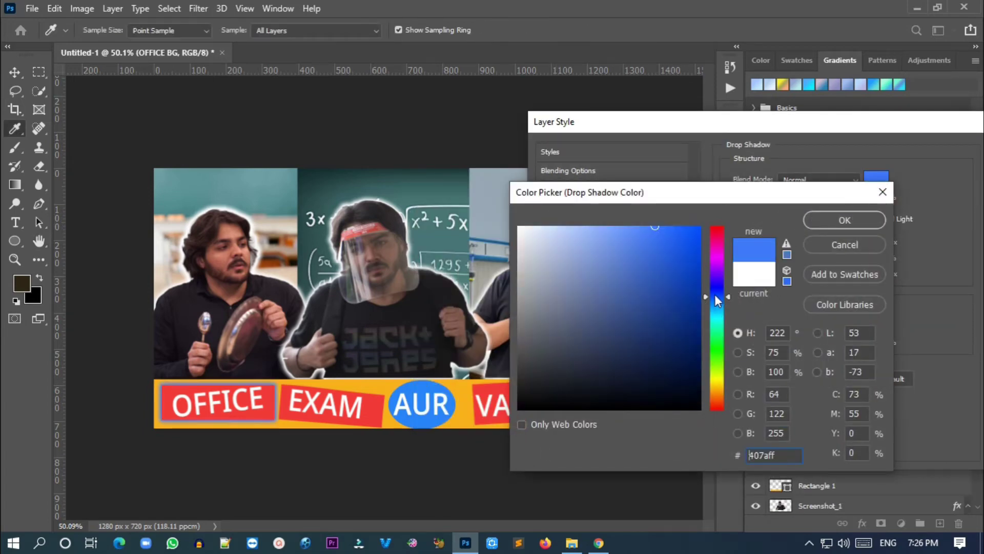
left_click(837, 222)
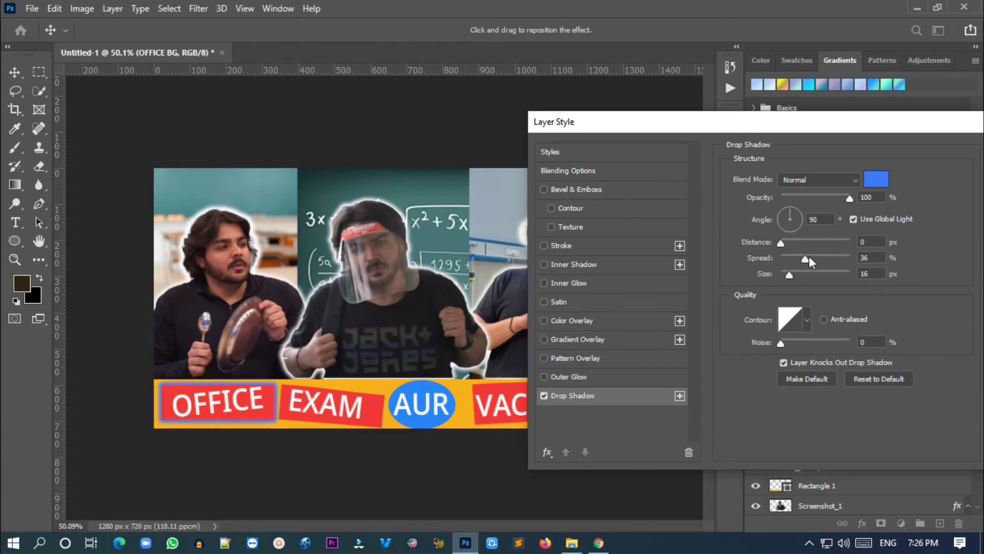
mouse_move(799, 259)
left_mouse_down()
mouse_move(814, 258)
mouse_move(796, 275)
left_mouse_up()
mouse_move(781, 242)
left_mouse_down()
mouse_move(793, 242)
mouse_move(769, 273)
mouse_move(804, 258)
mouse_move(791, 257)
left_mouse_up()
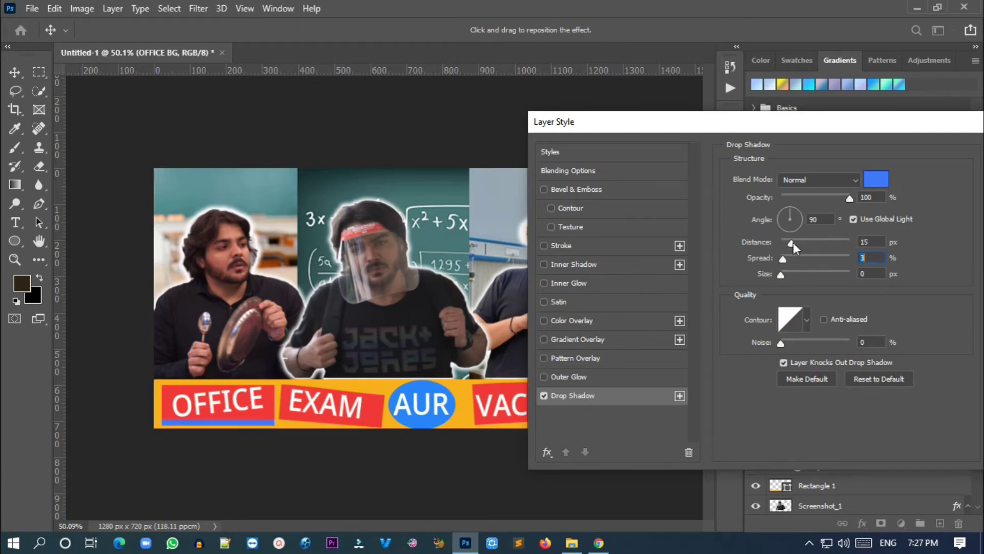
left_click_drag(790, 214, 778, 210)
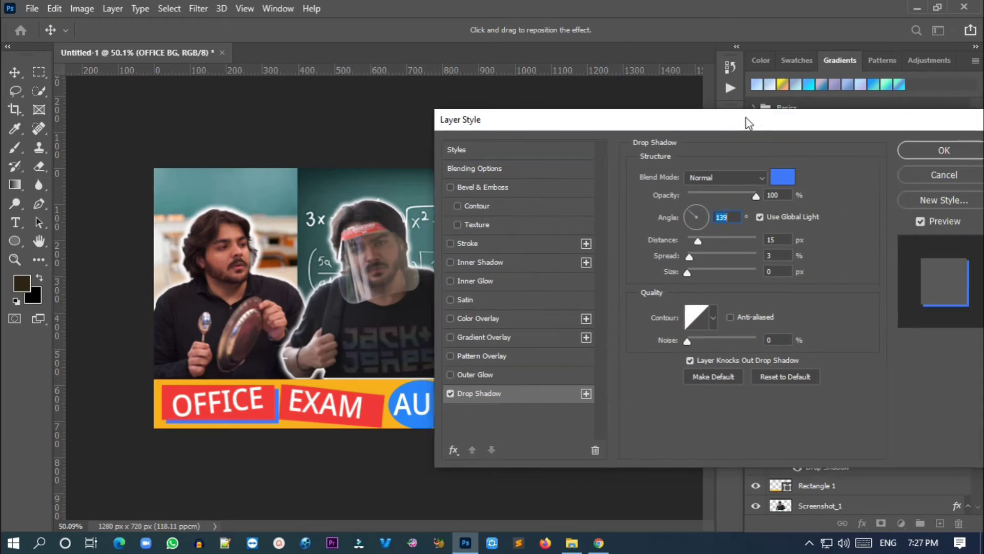
key("Return")
left_click(844, 418)
- Add drop shadows to the EXAM and VACCINE banner backgrounds
double_click(845, 424)
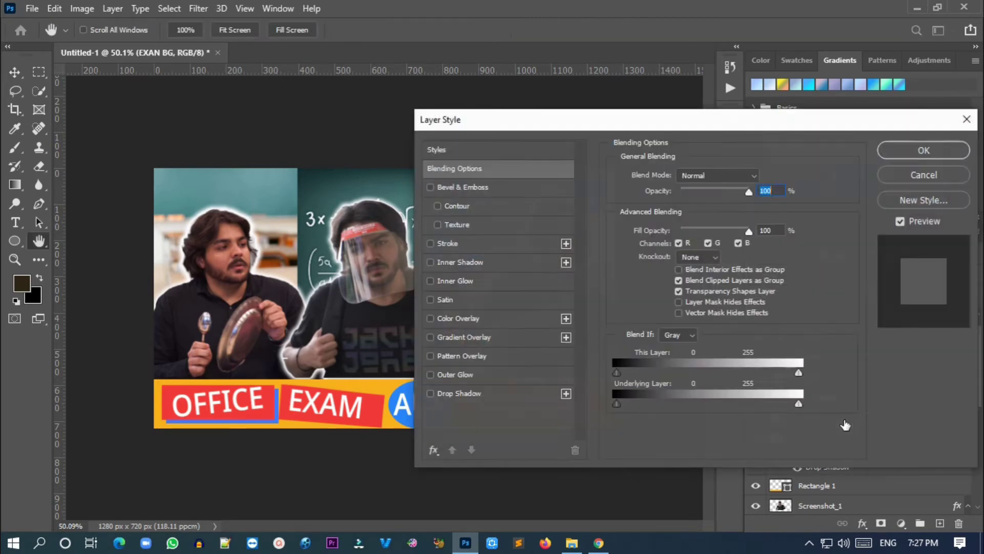
left_click(430, 395)
key("Return")
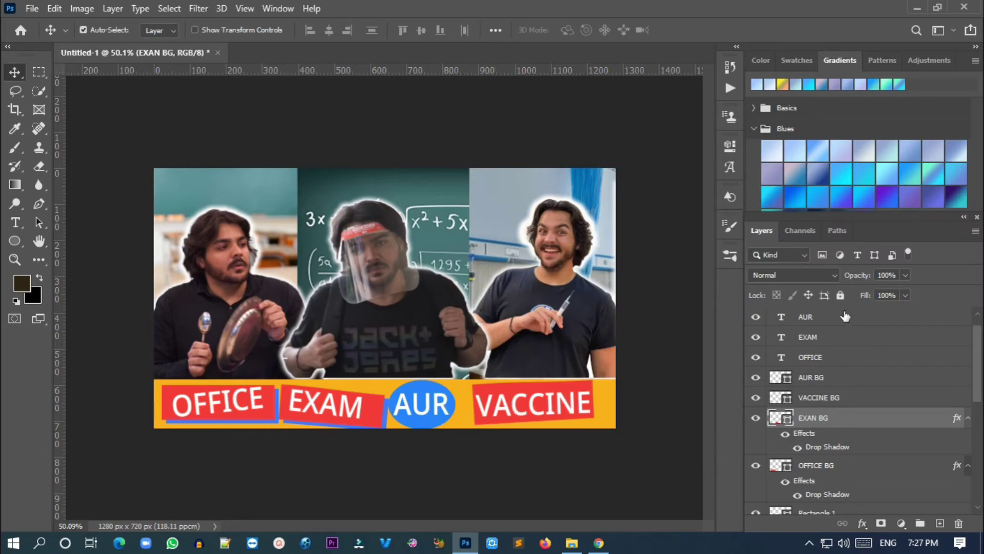
left_click(859, 400)
double_click(859, 400)
left_click(431, 391)
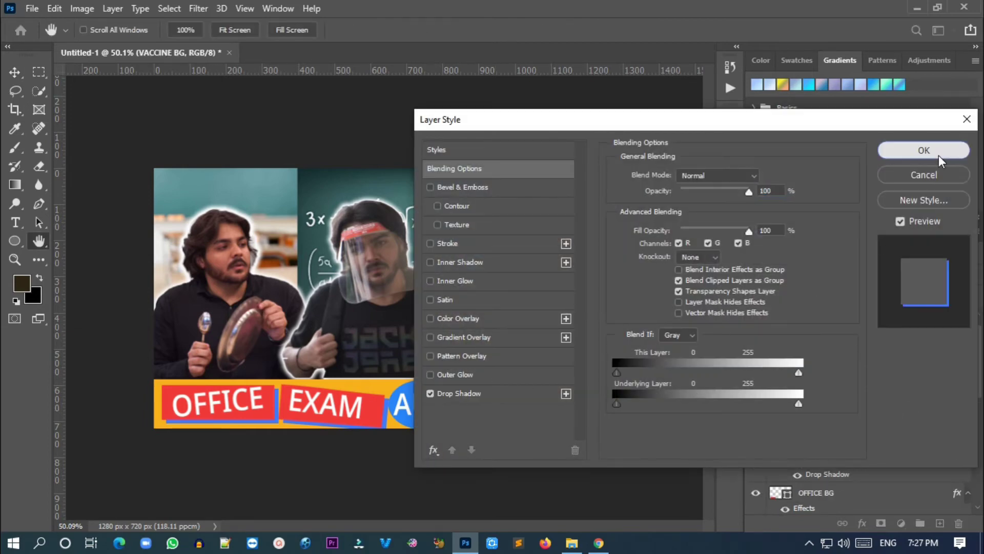
left_click(923, 150)
- Nudge the OFFICE word and rotate the OFFICE banner about 5 degrees
left_click_drag(263, 415, 246, 423)
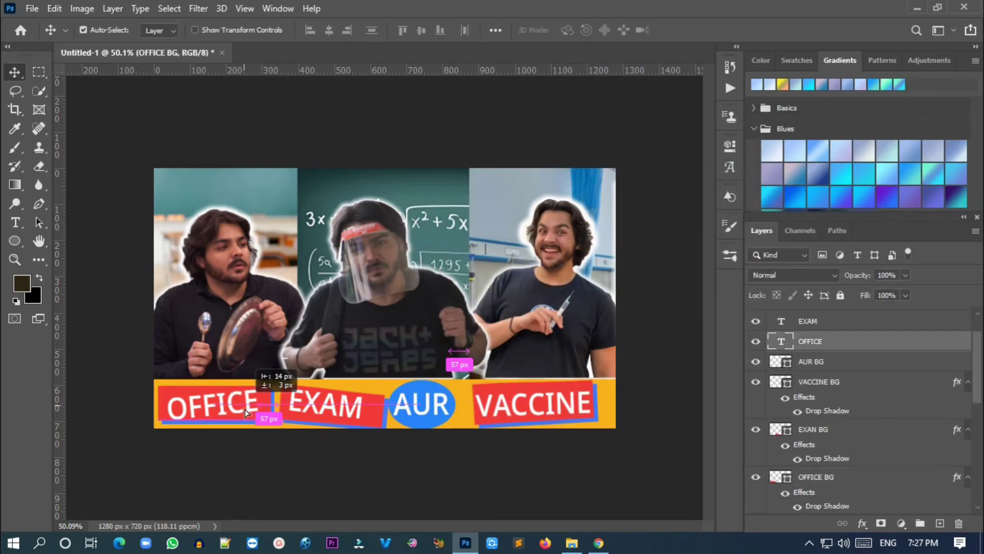
scroll(853, 420, "down", 1)
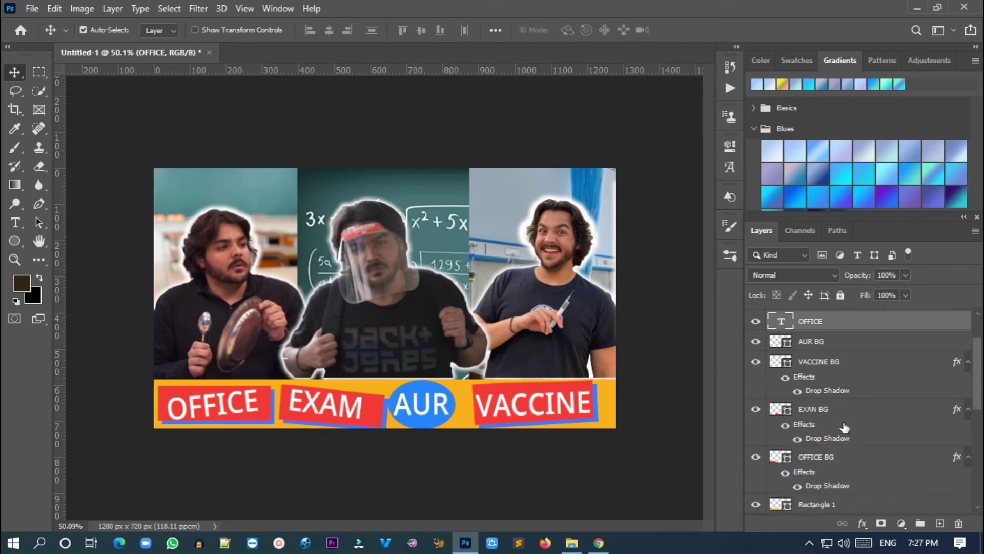
left_click(852, 459)
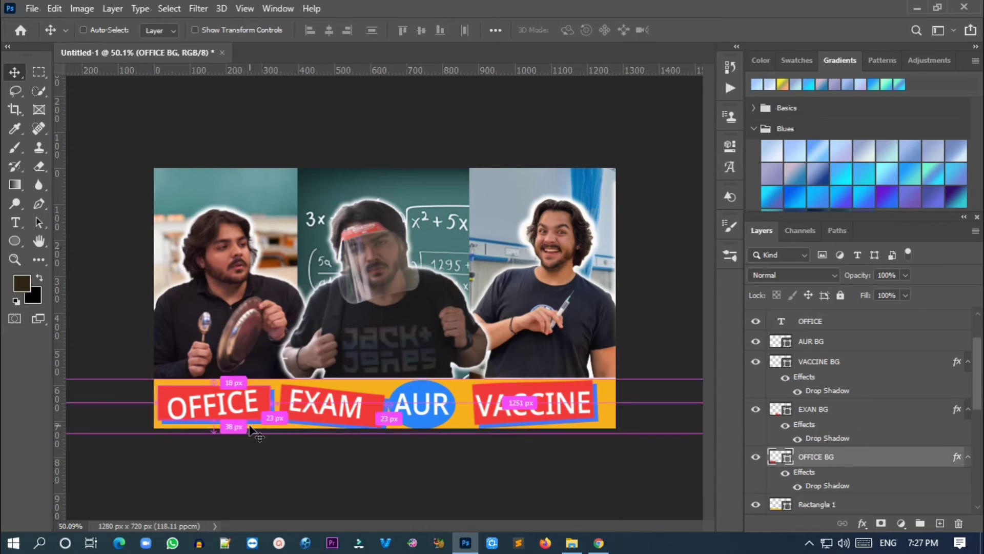
key("ctrl+t")
mouse_move(224, 428)
left_mouse_down()
mouse_move(360, 427)
mouse_move(374, 415)
mouse_move(430, 425)
mouse_move(431, 414)
left_mouse_up()
key("Return")
- Set the AUR circle's drop shadow colour to red (ff2b2b)
left_click(430, 415)
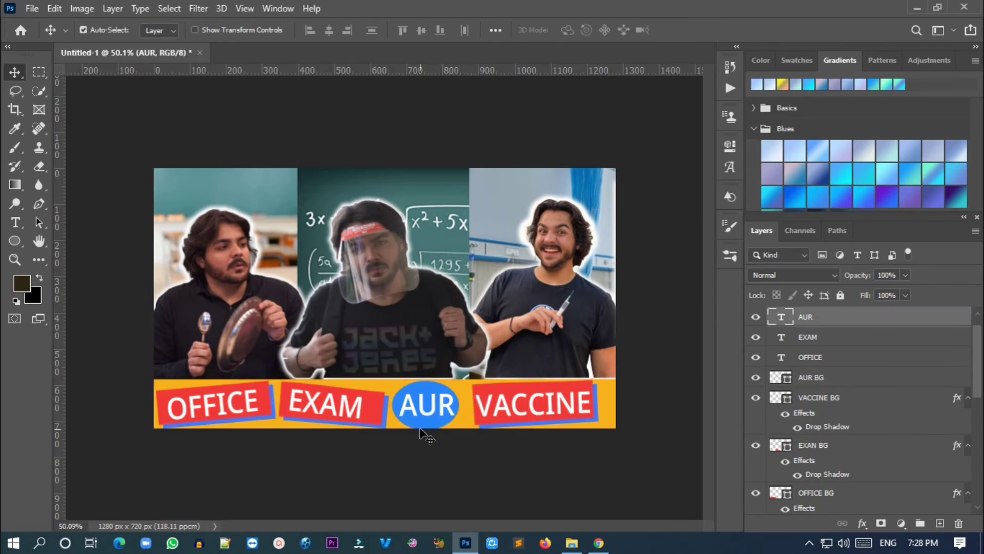
left_click(421, 410)
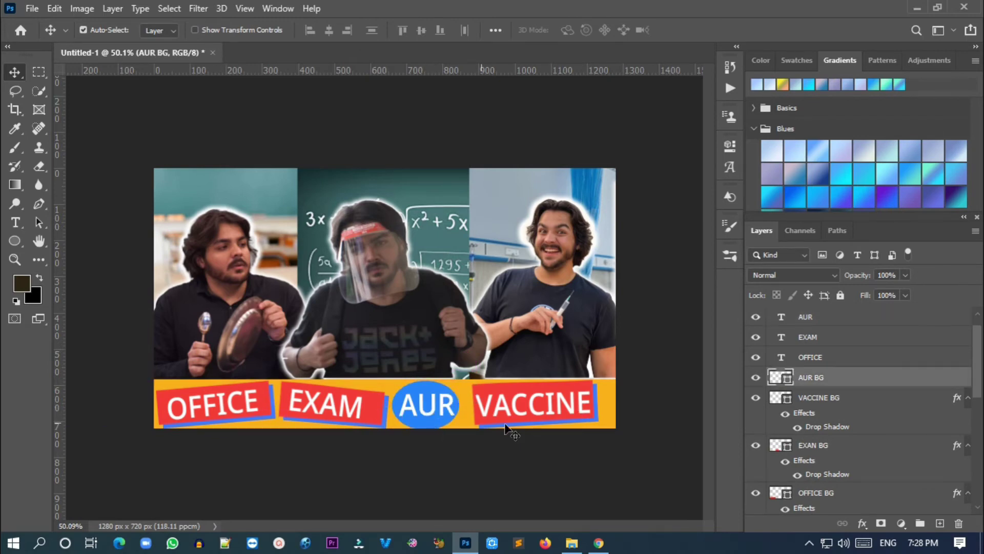
double_click(873, 384)
left_click(437, 393)
left_click(762, 175)
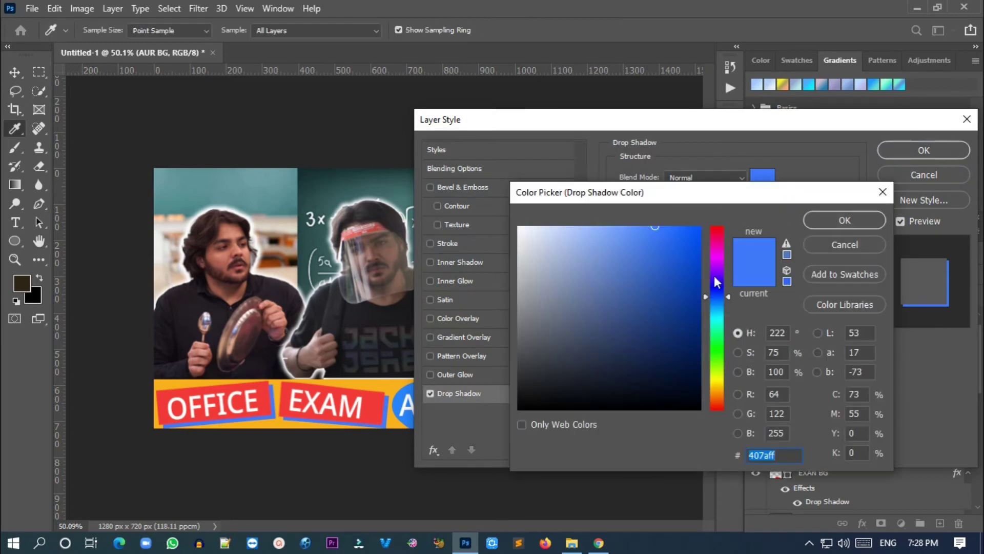
left_click_drag(717, 282, 717, 226)
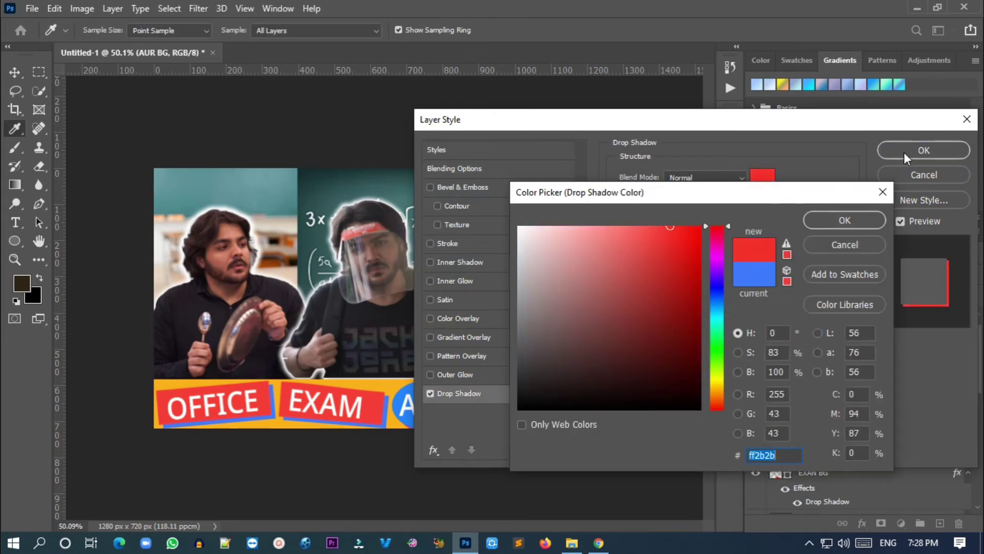
left_click(851, 224)
key("Return")
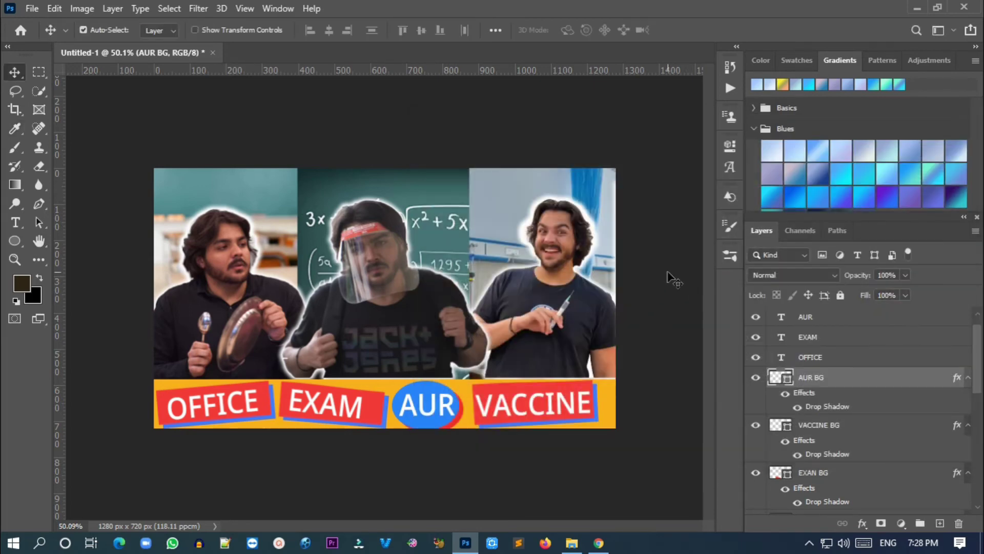
- Move the AUR circle up, scale it to about 91%, and fit AUR on one line
mouse_move(424, 424)
left_mouse_down()
mouse_move(459, 427)
mouse_move(428, 400)
left_mouse_up()
key("ctrl+t")
key("Return")
double_click(435, 406)
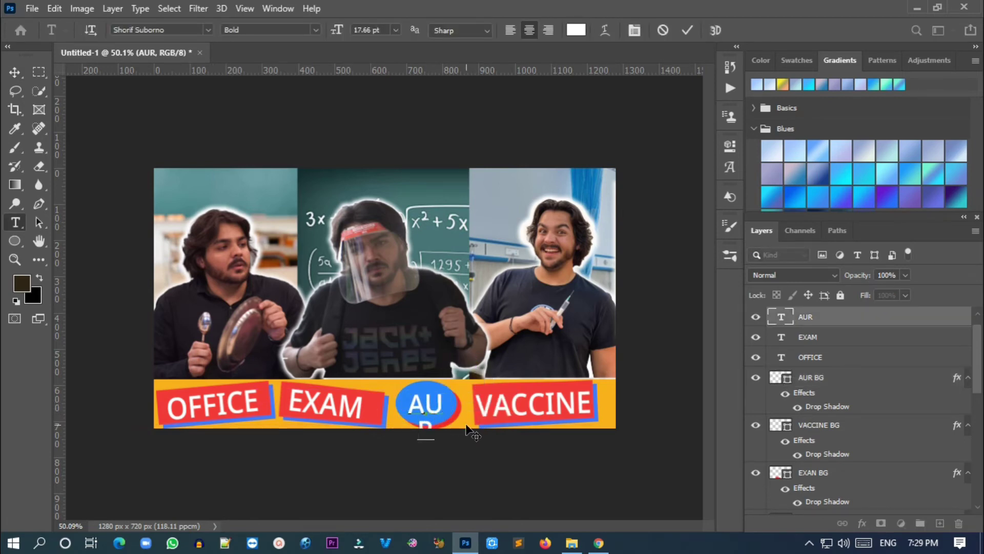
left_click_drag(435, 439, 454, 420)
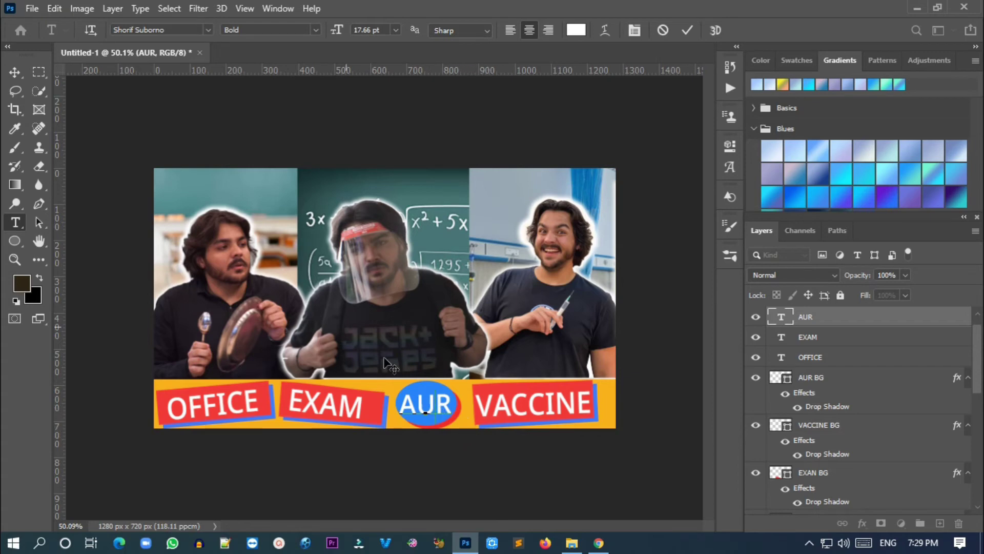
left_click(15, 71)
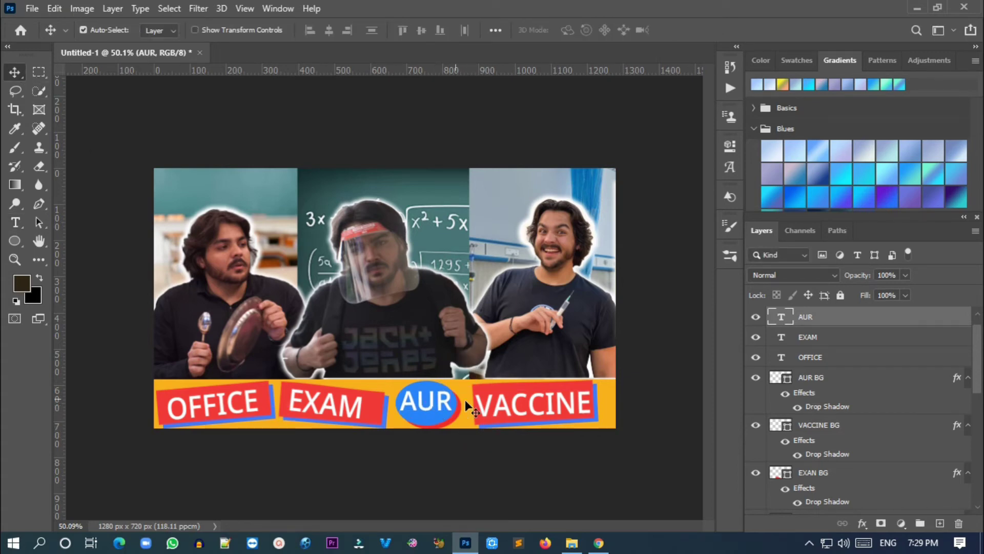
- Select the tag word and banner background layers in the Layers panel
left_click(837, 317)
left_click(855, 357)
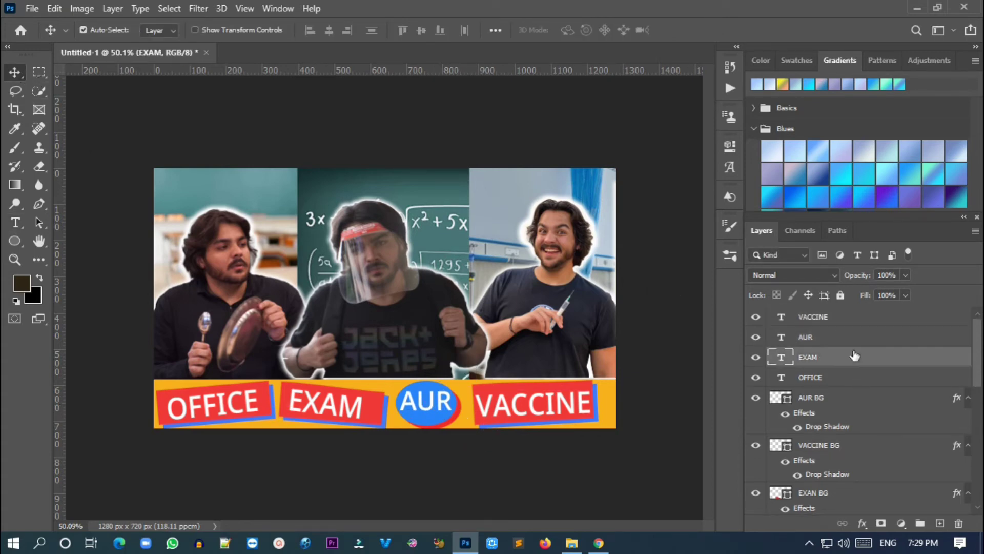
left_click(854, 318)
scroll(886, 396, "down", 2)
scroll(884, 396, "down", 2)
left_click(868, 418)
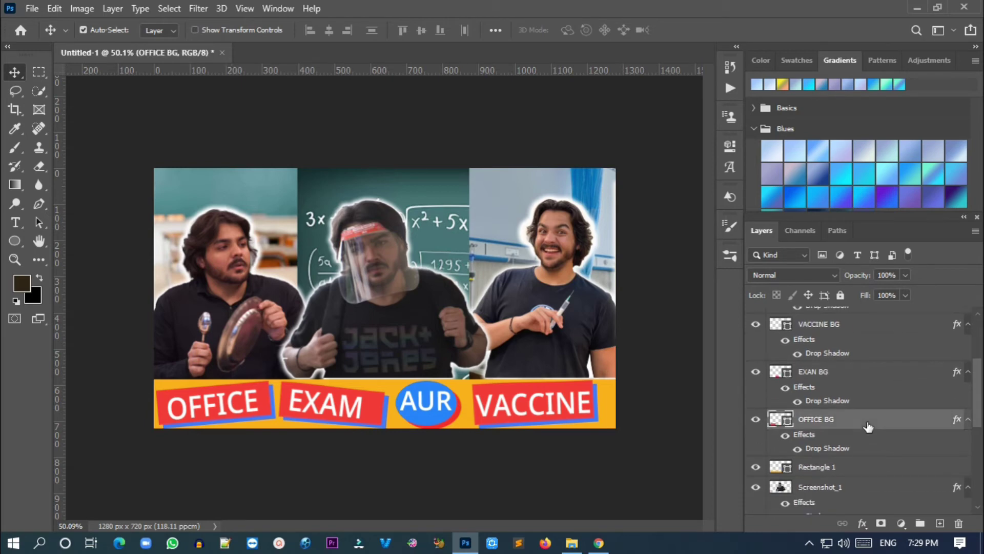
left_click(869, 370, "shift")
scroll(866, 372, "up", 1)
scroll(866, 368, "up", 2)
left_click(865, 339, "shift")
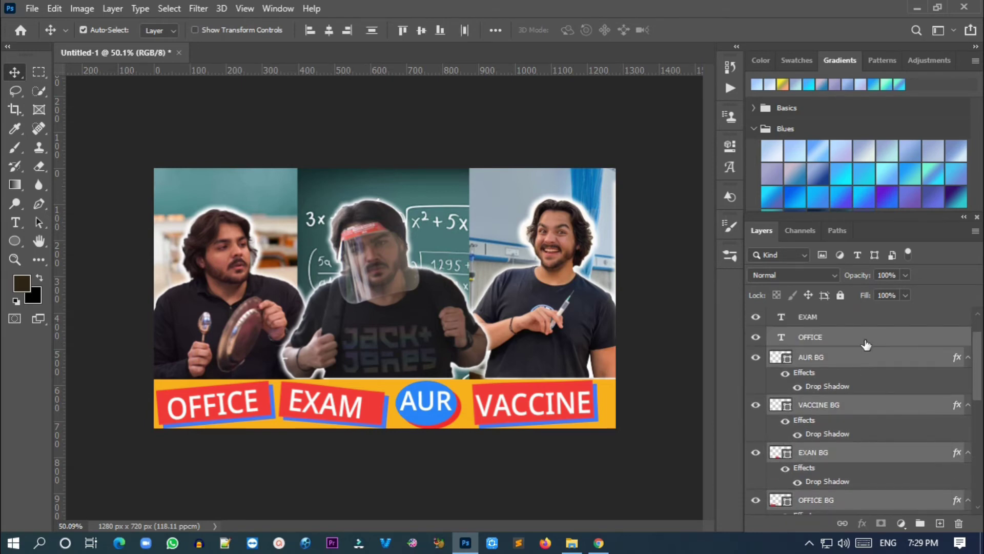
left_click(859, 337)
- Group AUR BG, VACCINE BG, EXAN BG, OFFICE BG and Rectangle 1 as BACKGROUND
left_click(859, 357)
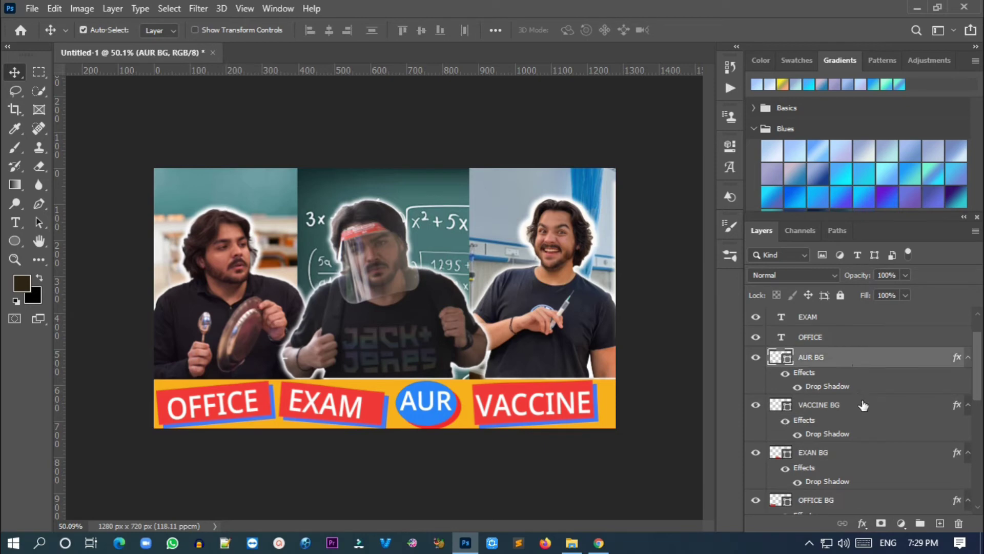
left_click(861, 405, "shift")
scroll(862, 408, "down", 1)
left_click(864, 435, "shift")
scroll(865, 435, "down", 1)
left_click(867, 461, "shift")
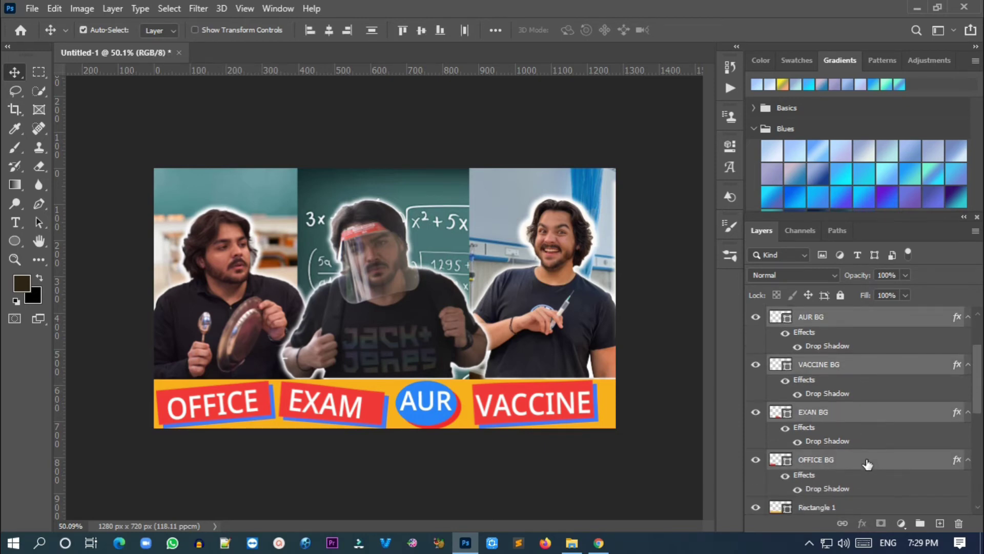
scroll(868, 463, "down", 1)
left_click(868, 463, "shift")
key("ctrl+g")
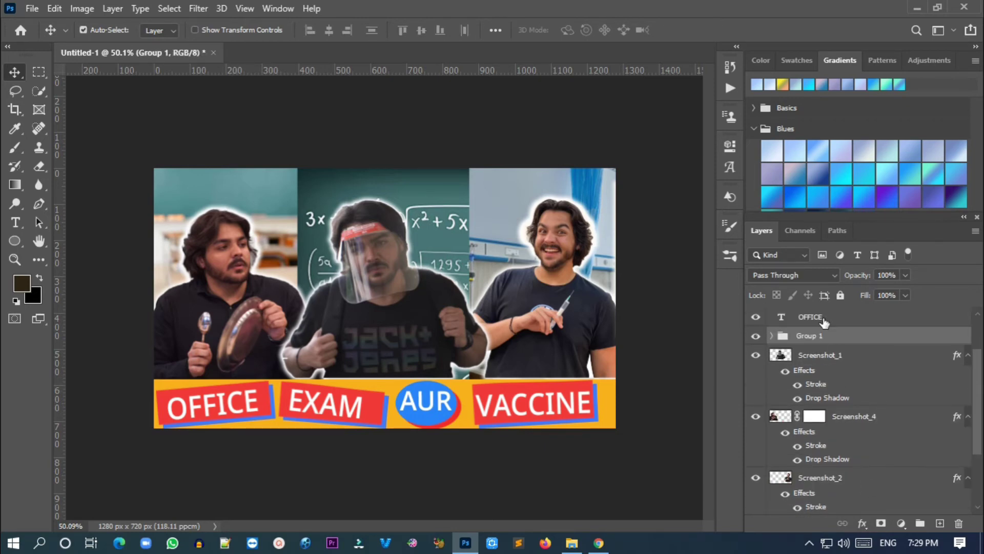
double_click(808, 336)
type("ND")
key("Return")
- Group the VACCINE, AUR, EXAM and OFFICE word layers as TEXT AREA
scroll(847, 380, "up", 2)
left_click_drag(840, 316, 862, 400)
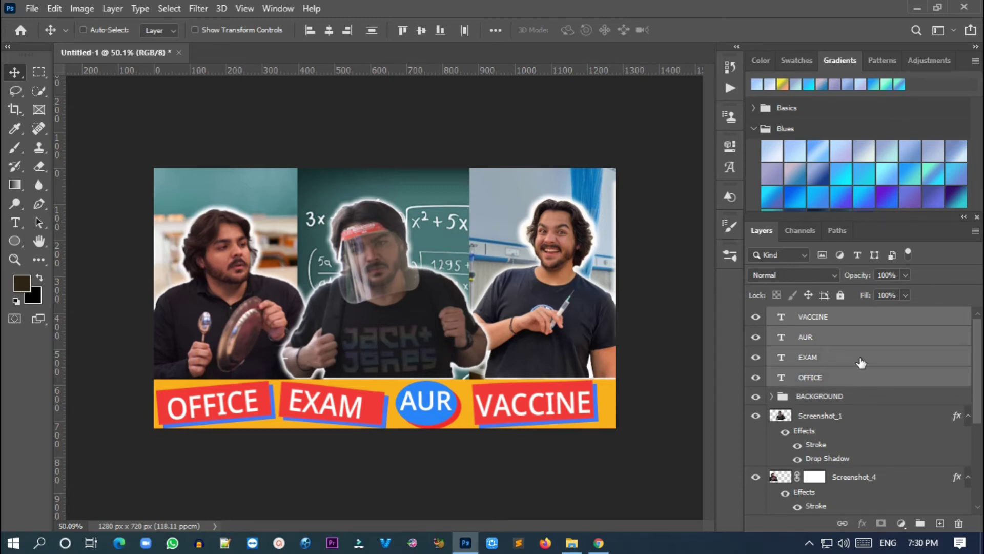
key("ctrl+g")
double_click(812, 317)
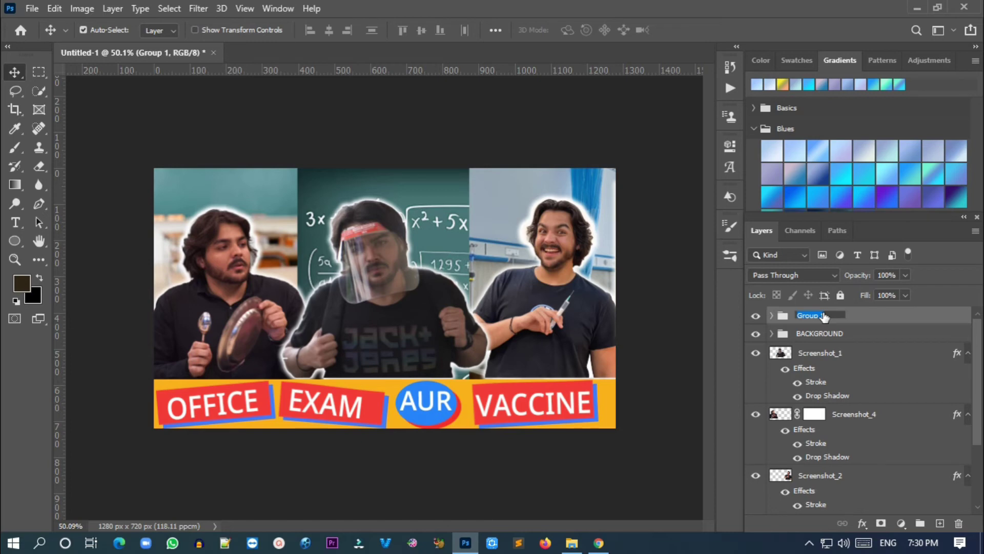
type("TE")
type("EA")
key("Return")
scroll(859, 418, "down", 1)
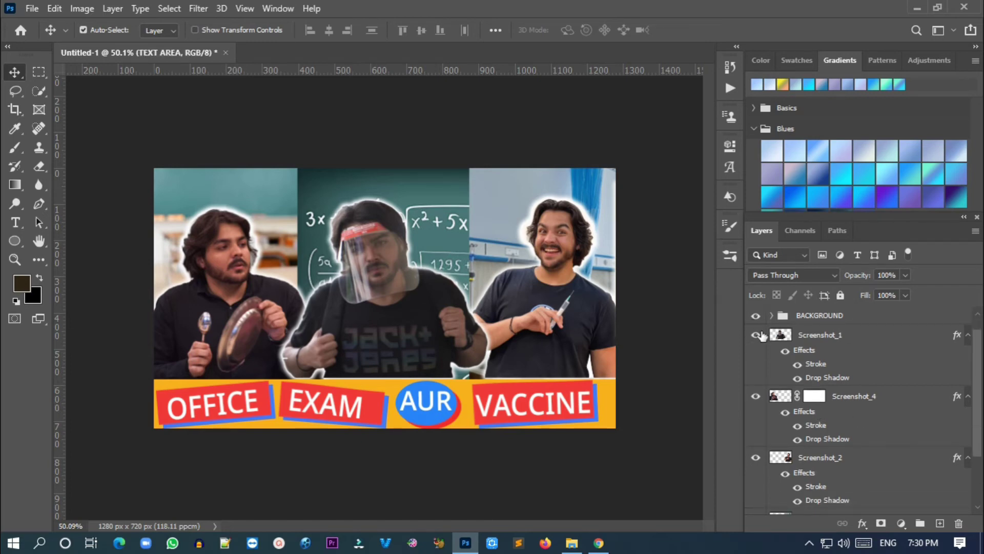
- Rename the middle and left person layers MIDDELE IMG and LEFT IMG
left_click(831, 336)
double_click(831, 336)
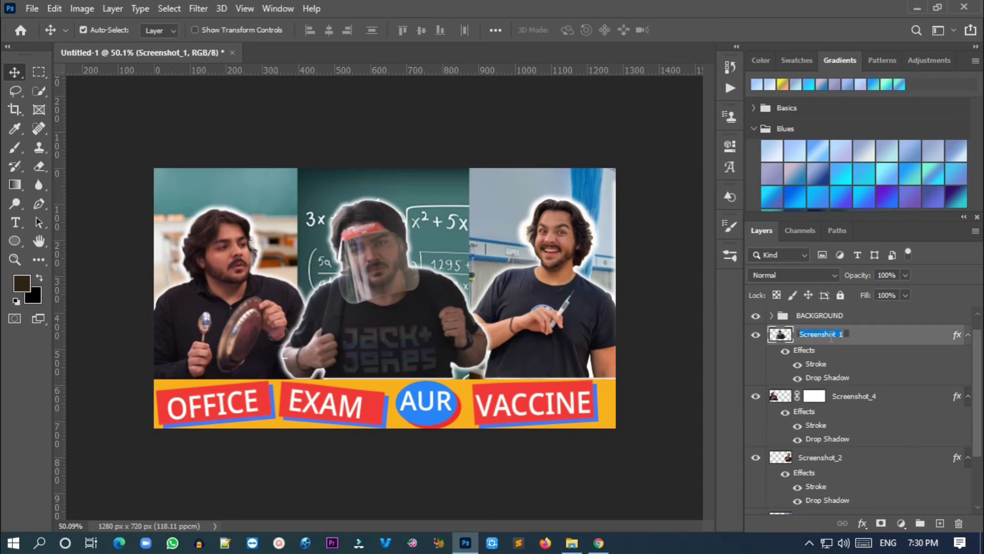
type("MIDDELE IMG")
key("Return")
left_click(831, 401)
double_click(843, 396)
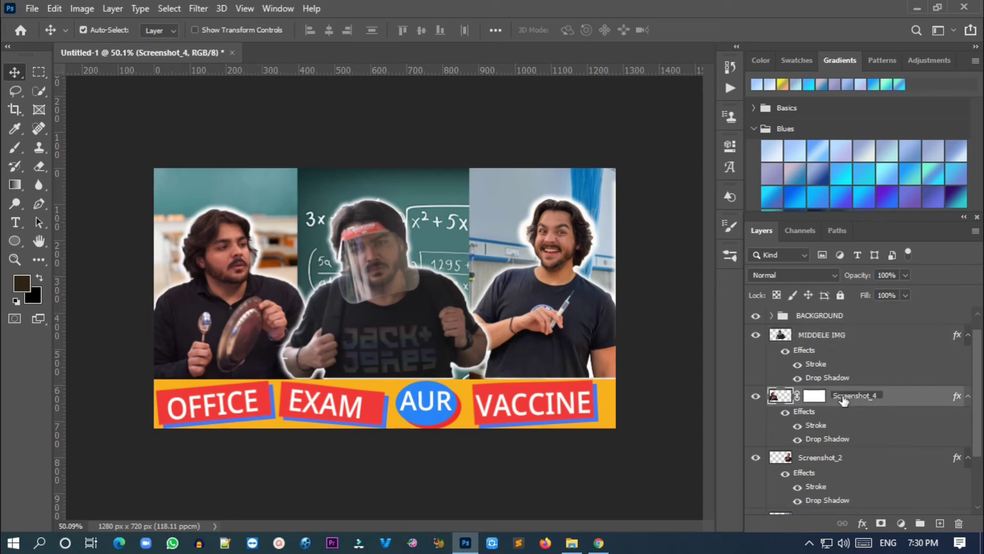
type("LEFTIMG")
key("Return")
- Rename the right person layer RIGHT IMG and the stock photo layer CLASS BOARD
scroll(843, 397, "down", 2)
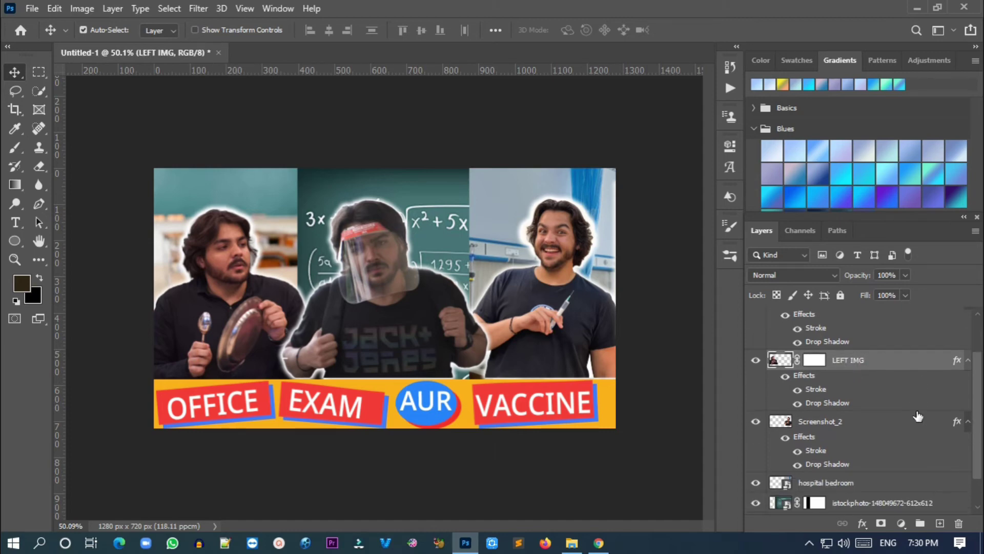
left_click(813, 421)
double_click(819, 420)
type("RIGHT")
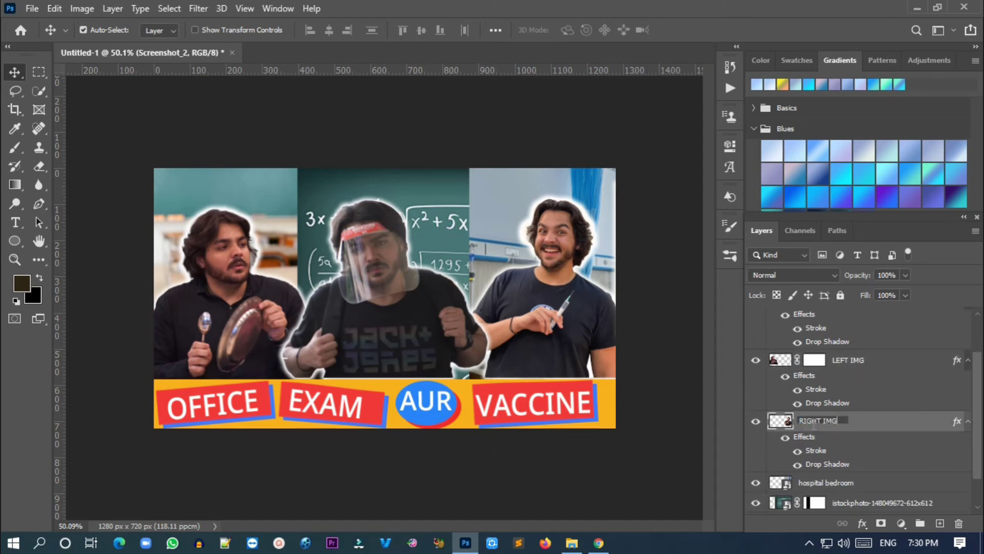
type(" IMG")
key("Return")
scroll(816, 451, "down", 2)
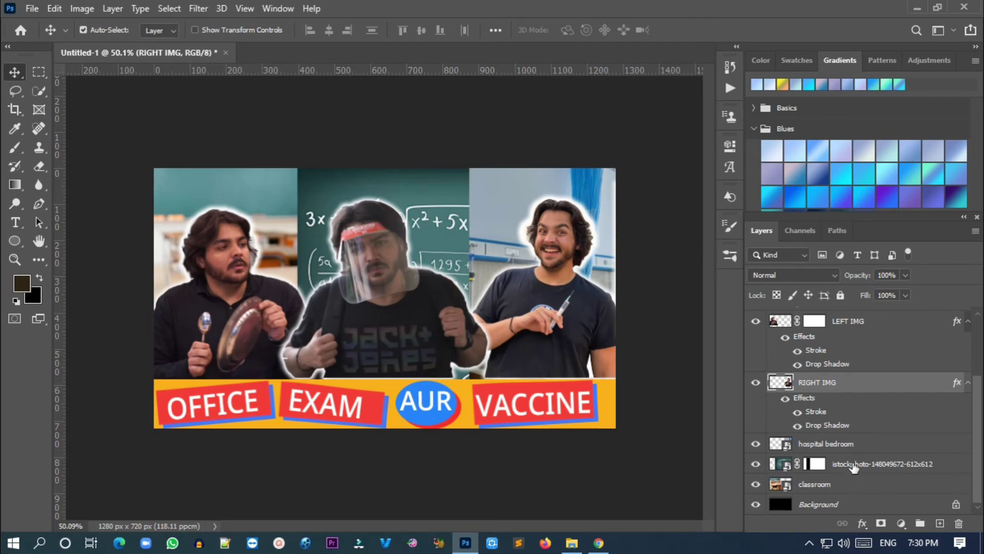
left_click(853, 465)
double_click(854, 464)
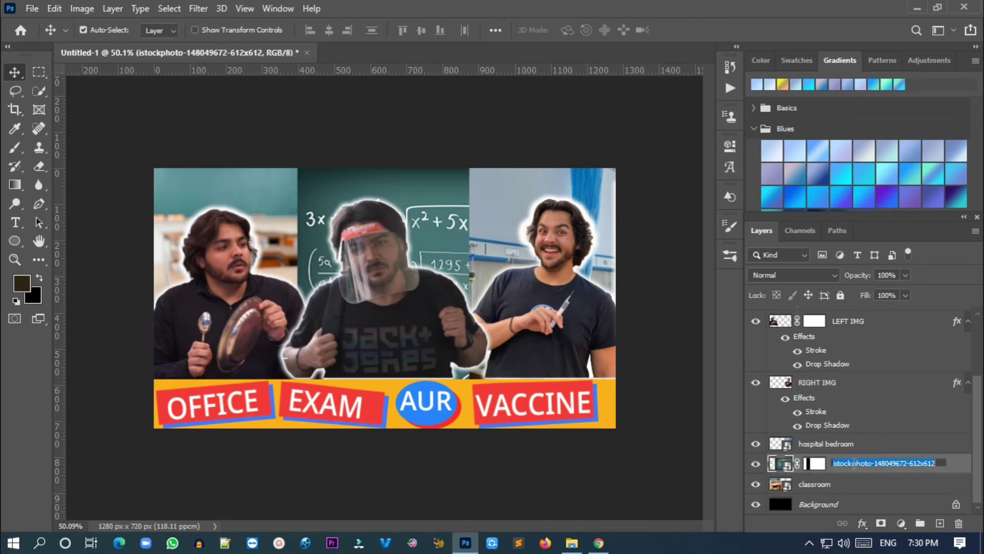
type("CLASS BOARD")
key("Return")
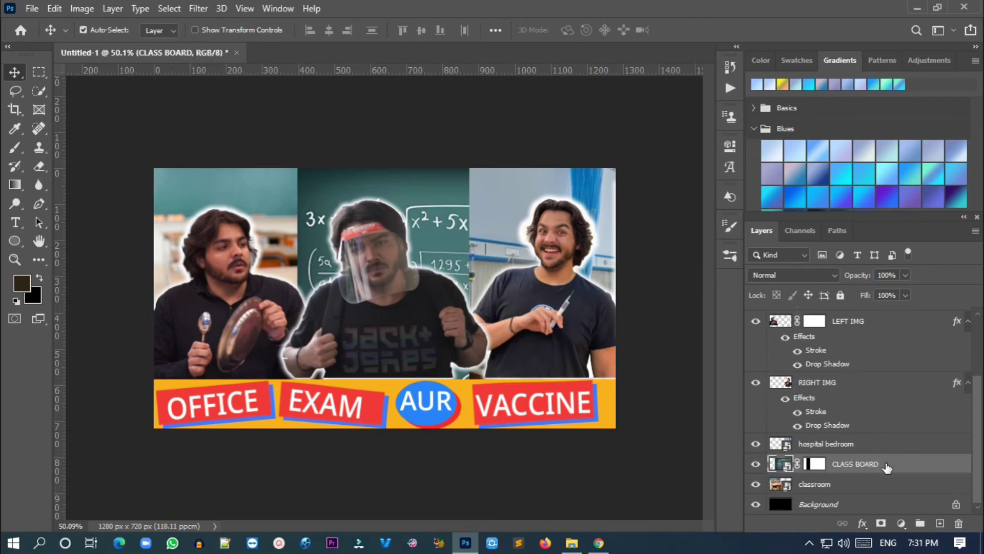
- Group the hospital bedroom, CLASS BOARD and classroom layers and start renaming the group
scroll(886, 459, "up", 3)
scroll(871, 430, "down", 3)
scroll(866, 390, "up", 3)
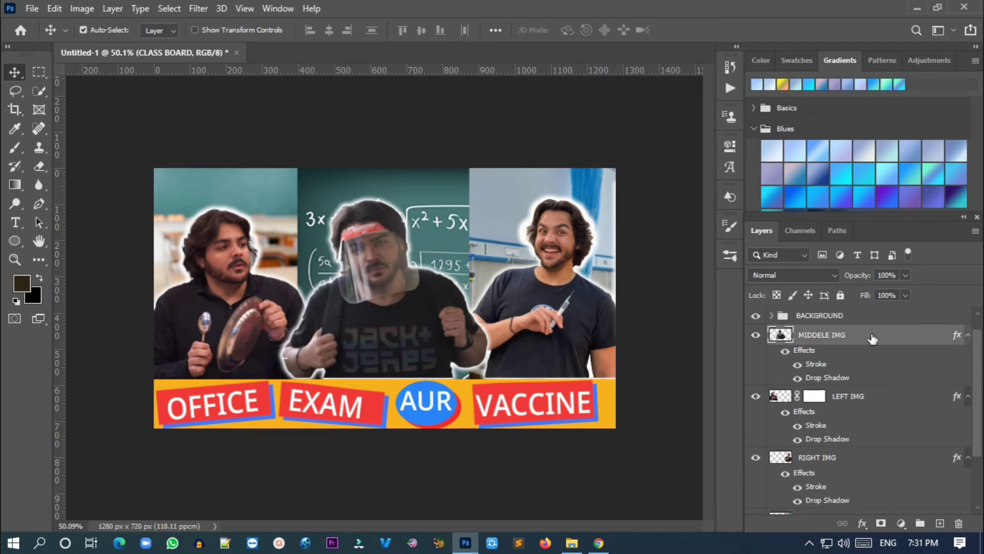
left_click(867, 397)
scroll(866, 397, "down", 1)
scroll(861, 441, "down", 1)
scroll(860, 443, "down", 1)
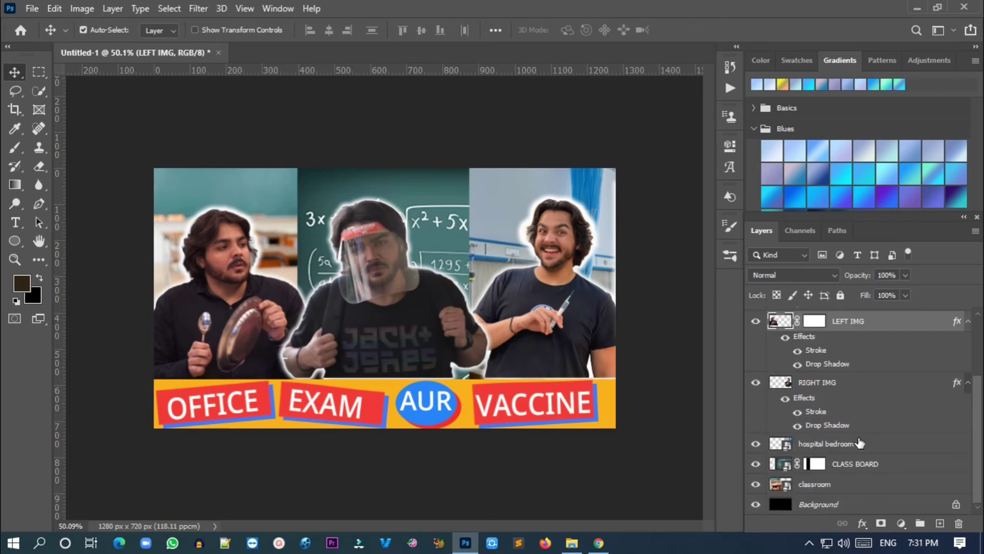
left_click(860, 443)
left_click(903, 468, "shift")
left_click(899, 490, "shift")
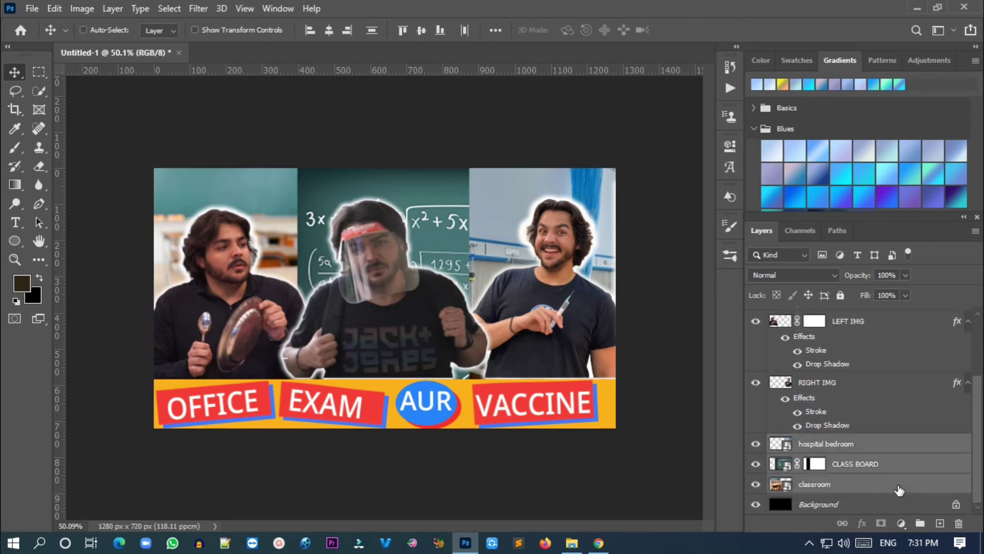
key("ctrl+g")
double_click(809, 485)
type("BG MAIN")
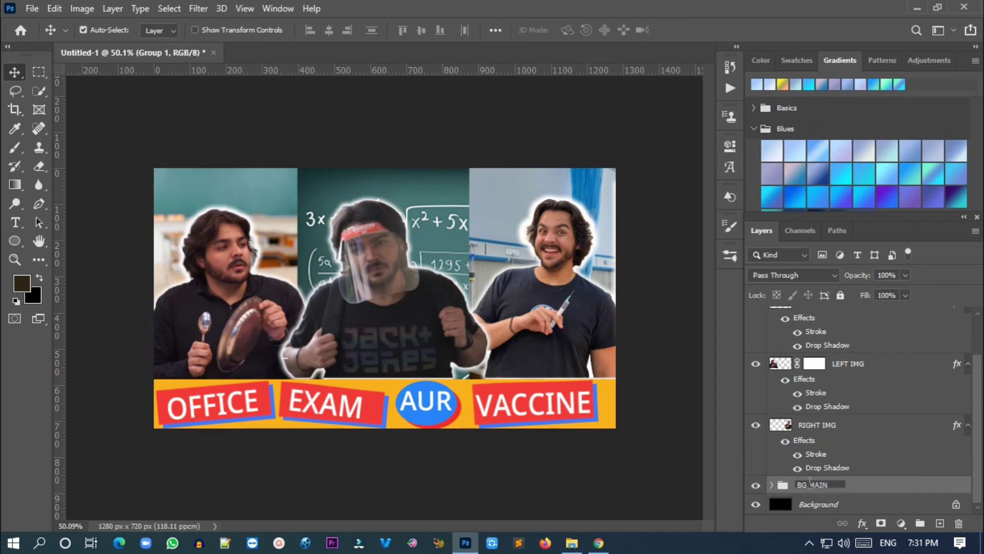
- Name the group BG MAIN and convert it to a smart object
key("Return")
right_click(836, 487)
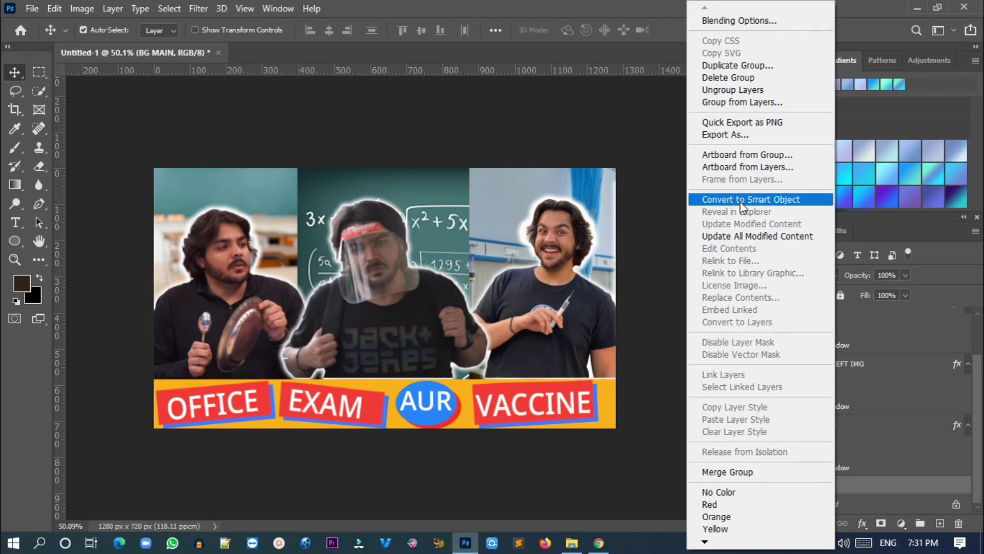
left_click(740, 201)
- Apply a Camera Raw Filter to BG MAIN: exposure +0.35, contrast +15, vibrance +22
left_click(208, 7)
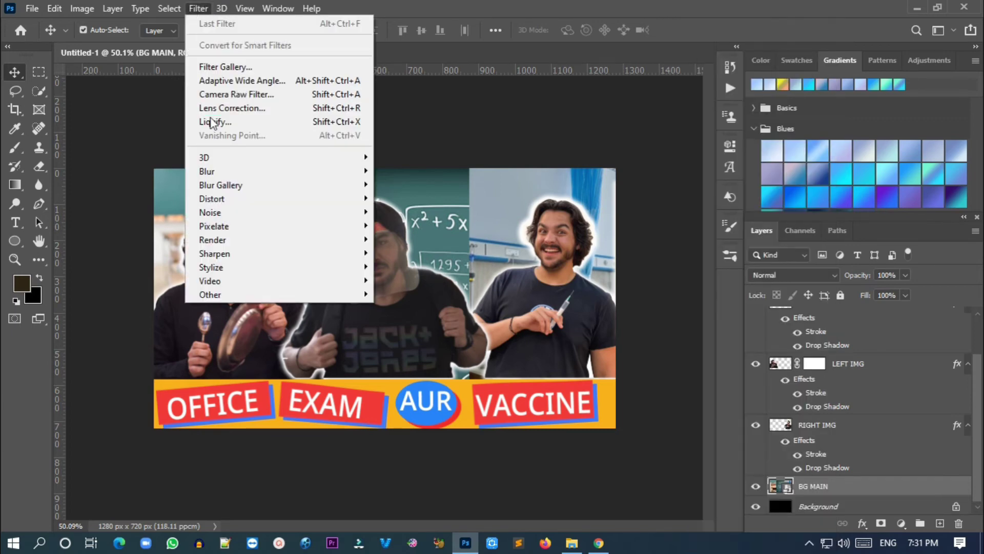
left_click(241, 92)
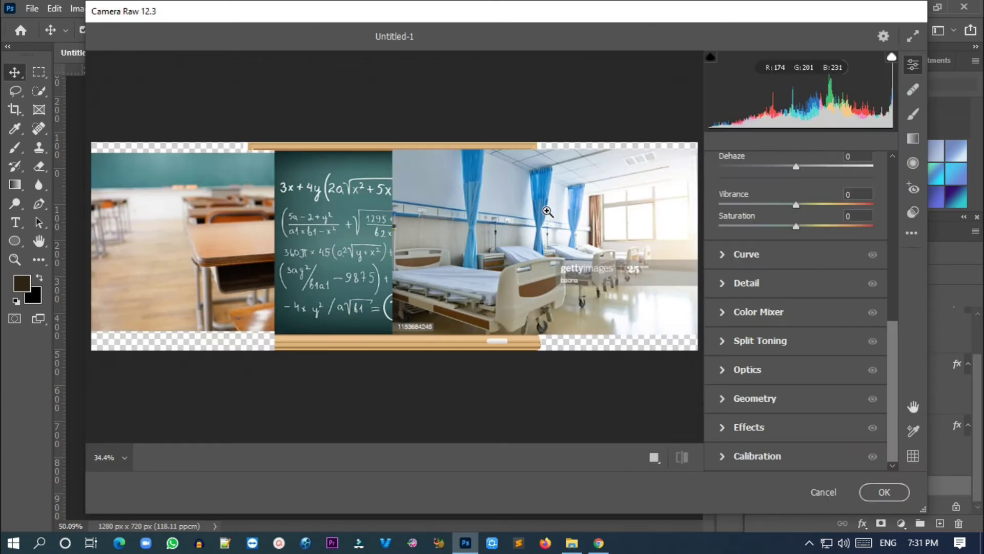
scroll(751, 318, "up", 5)
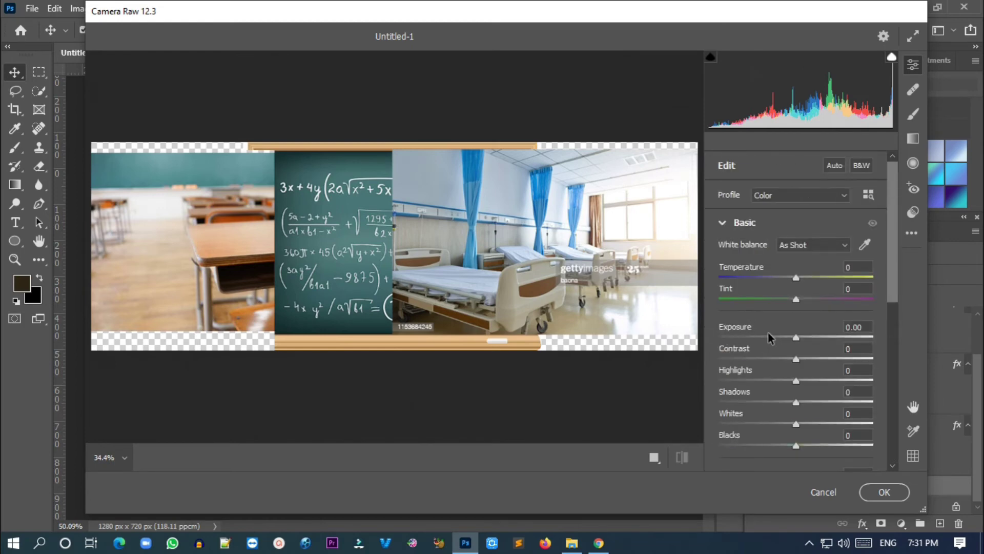
mouse_move(796, 336)
left_mouse_down()
mouse_move(809, 381)
mouse_move(800, 424)
left_mouse_up()
scroll(780, 402, "down", 5)
scroll(797, 340, "up", 2)
left_click_drag(796, 335, 814, 335)
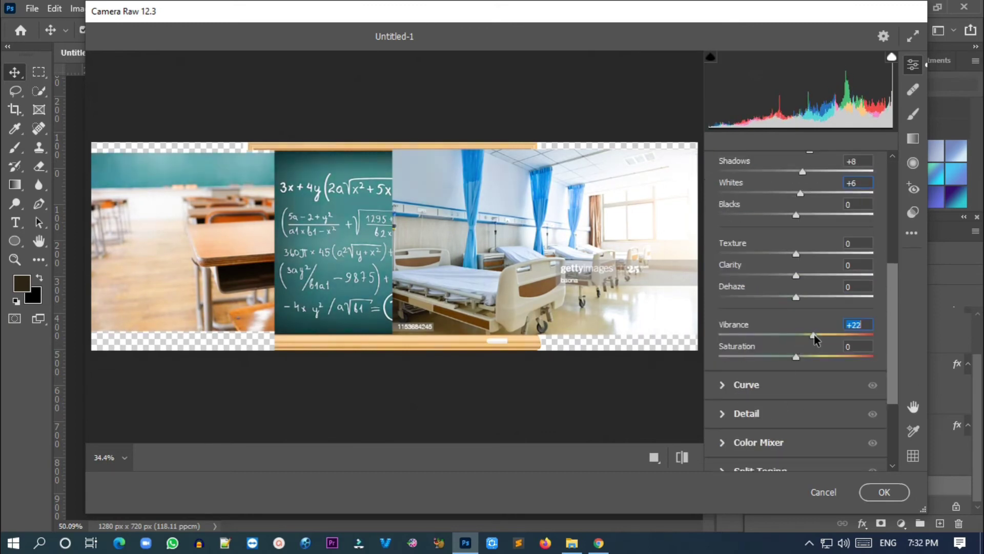
left_click(878, 491)
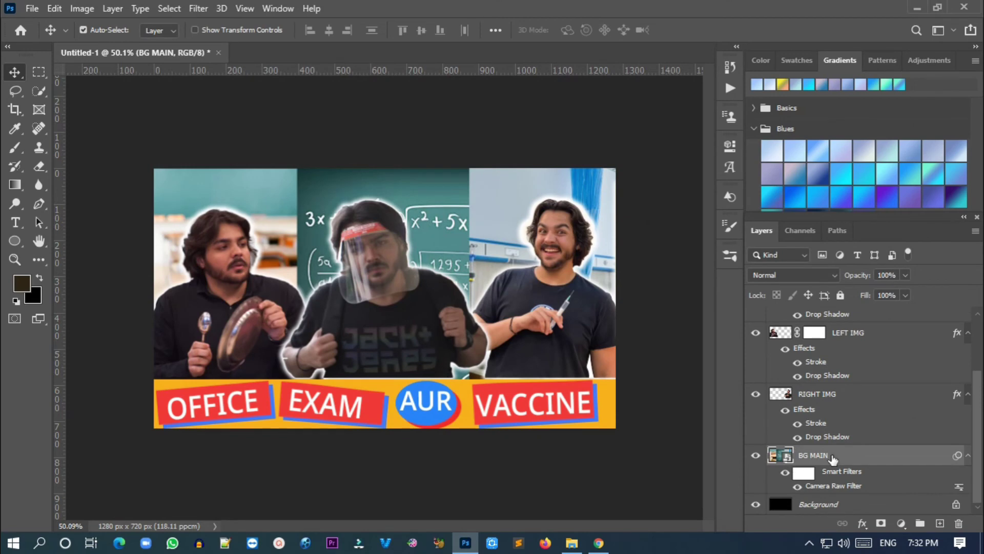
right_click(833, 458)
- Try a Field Blur on BG MAIN, then cancel it and a reopened Camera Raw window
key("Escape")
left_click(198, 9)
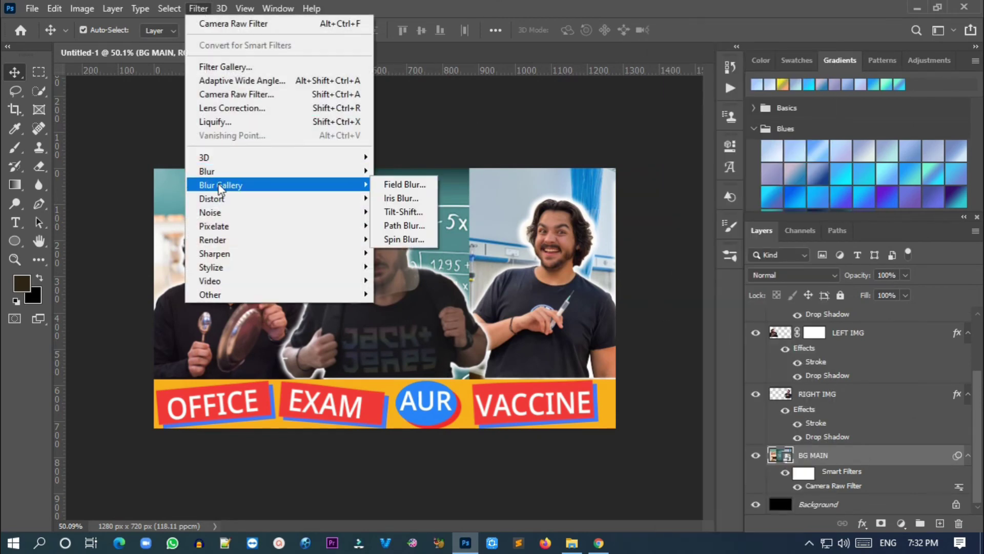
left_click(404, 185)
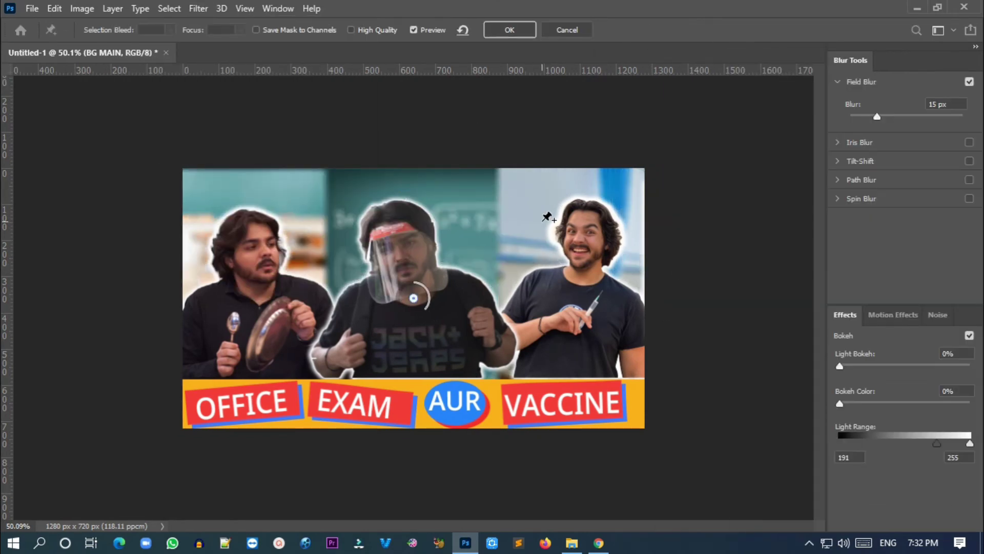
left_click_drag(877, 116, 860, 115)
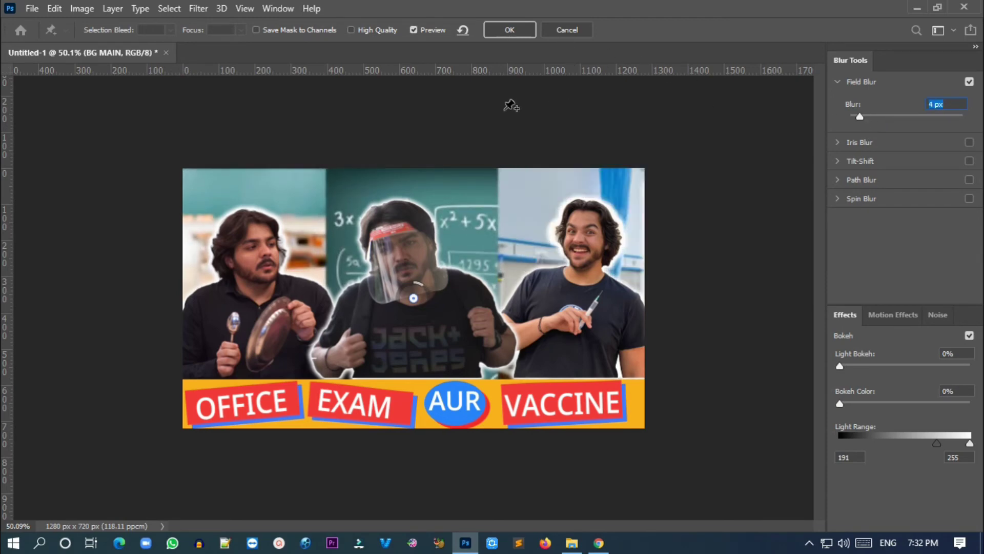
left_click(567, 29)
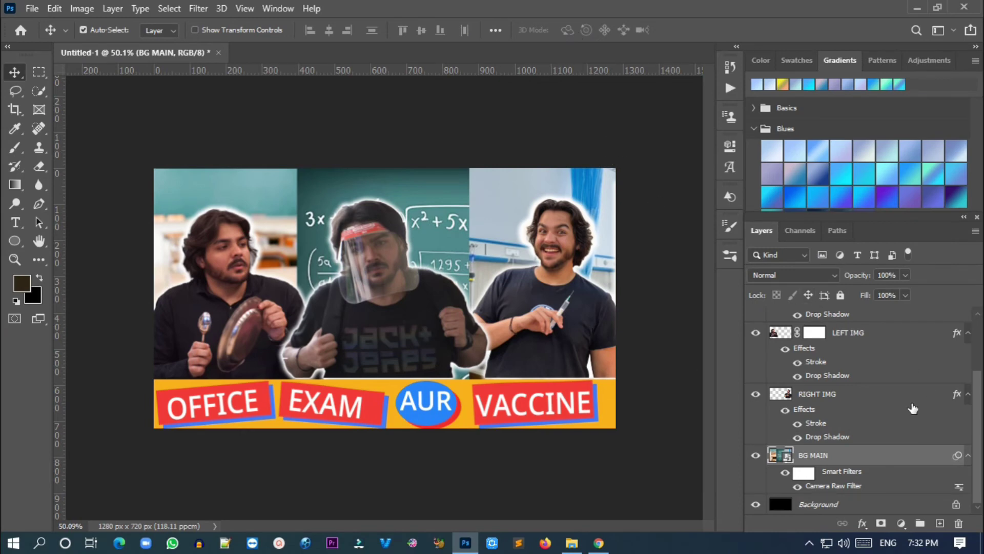
left_click(201, 9)
left_click(241, 95)
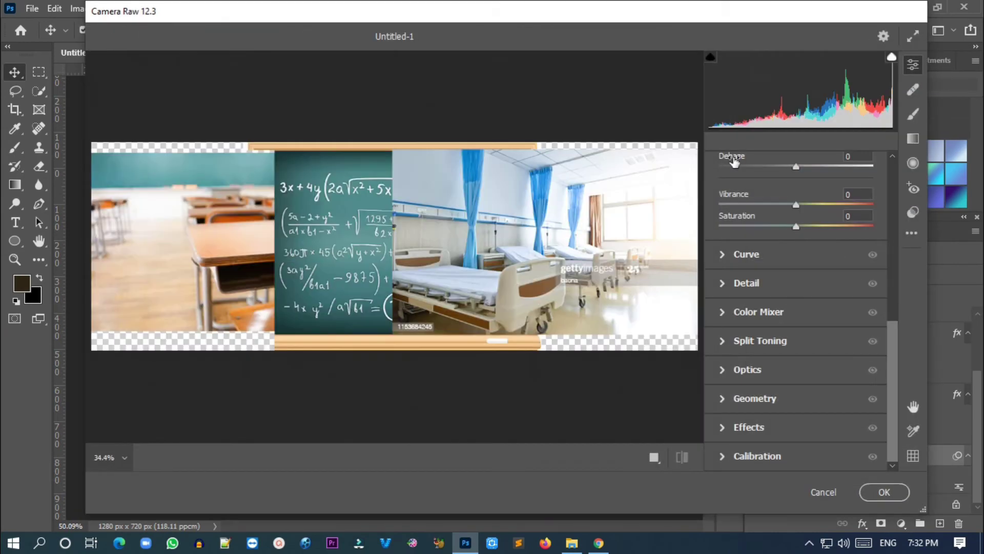
left_click(819, 490)
- Apply a Field Blur of about 5 px to BG MAIN
left_click(198, 9)
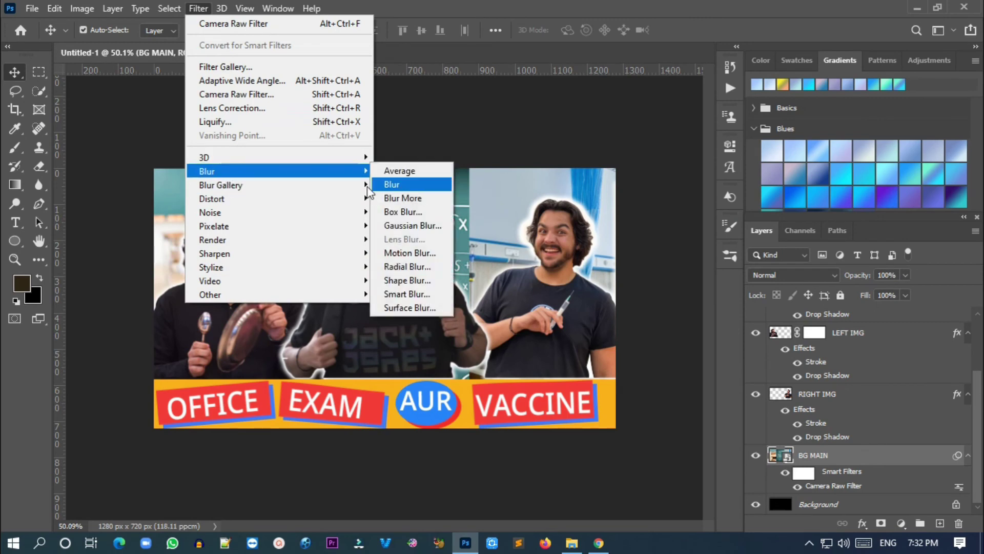
left_click(402, 185)
left_click_drag(862, 114, 860, 117)
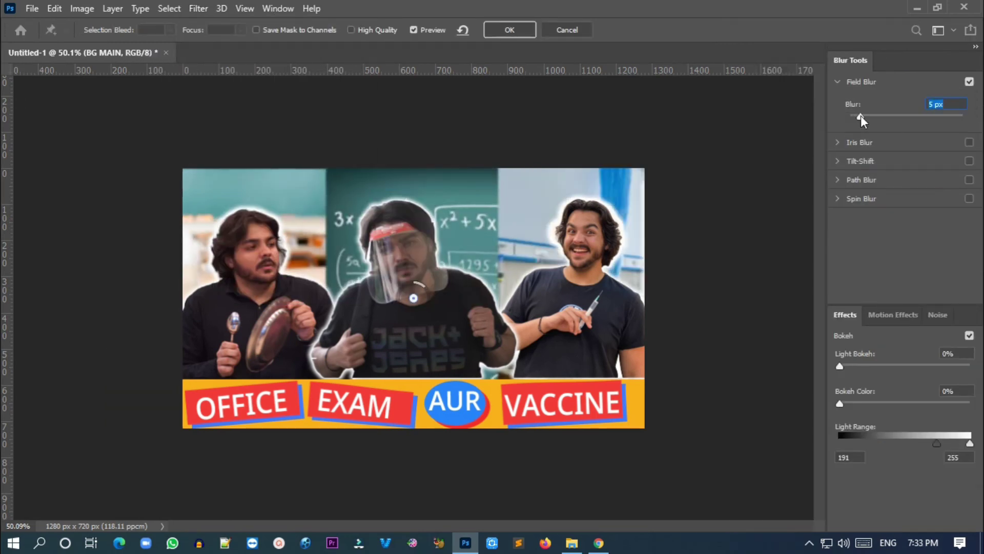
left_click(502, 32)
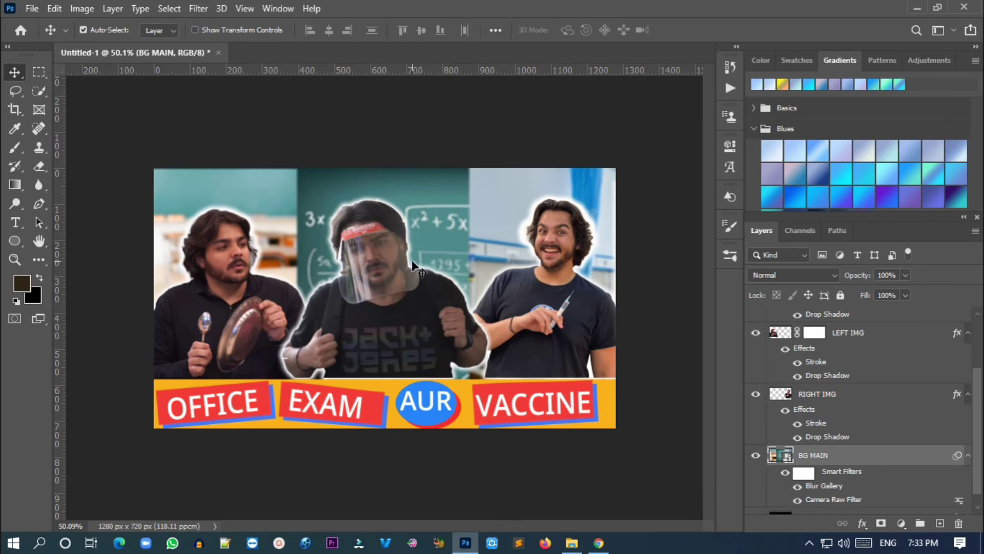
- Group RIGHT IMG, LEFT IMG and MIDDELE IMG as FRONT IMG and make it a smart object
scroll(873, 451, "up", 1)
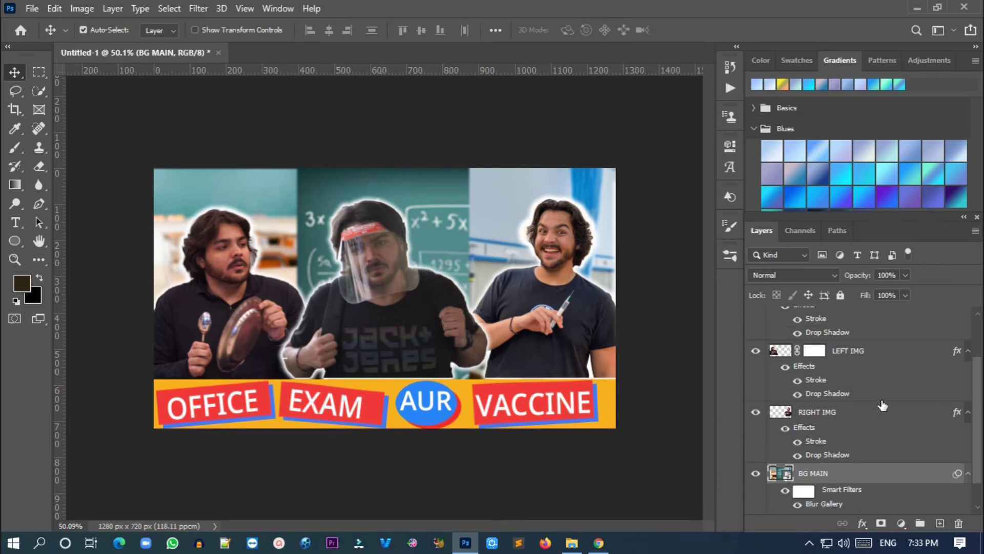
scroll(873, 451, "up", 1)
scroll(873, 451, "up", 1)
left_click(873, 451)
left_click(891, 387, "ctrl")
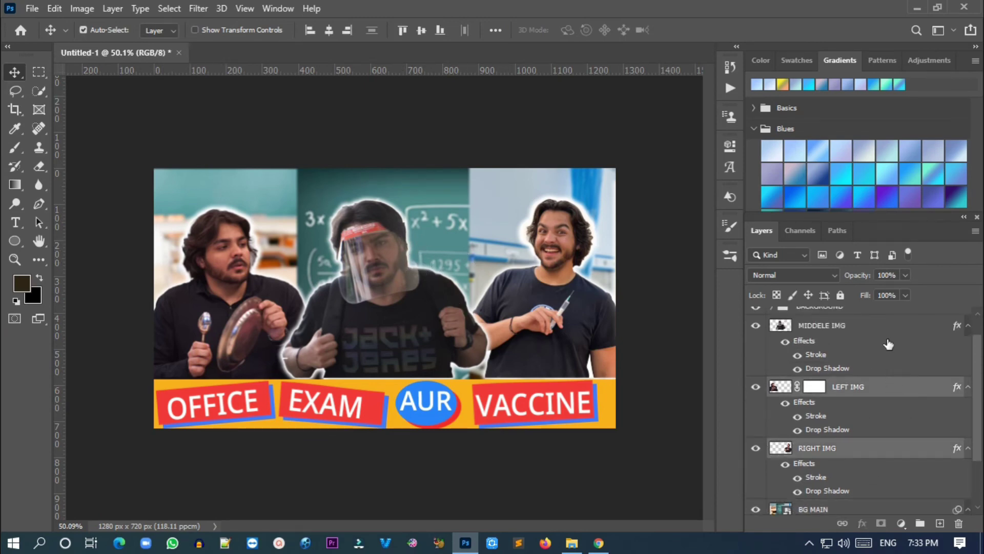
left_click(887, 325, "ctrl")
key("ctrl+g")
double_click(808, 351)
type("FRONT IMG")
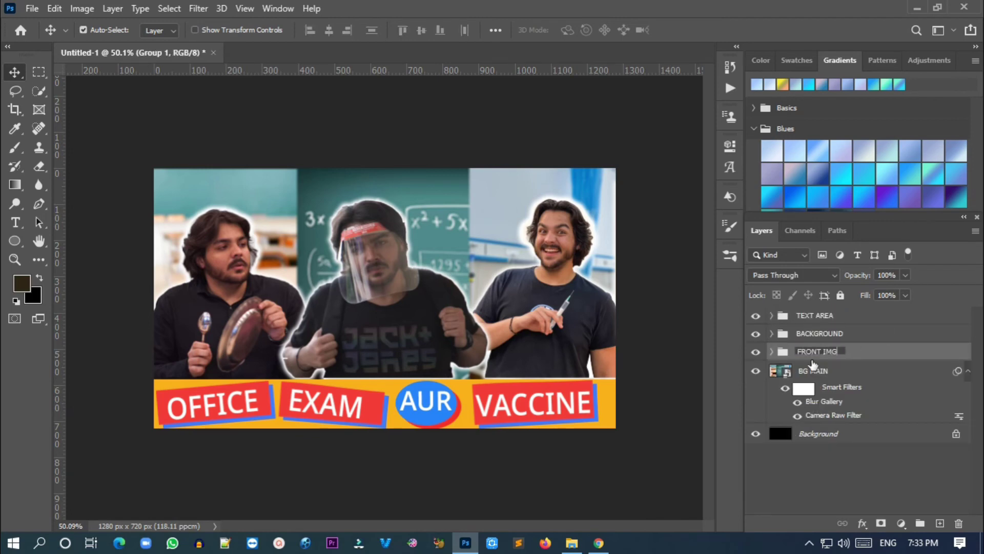
key("Return")
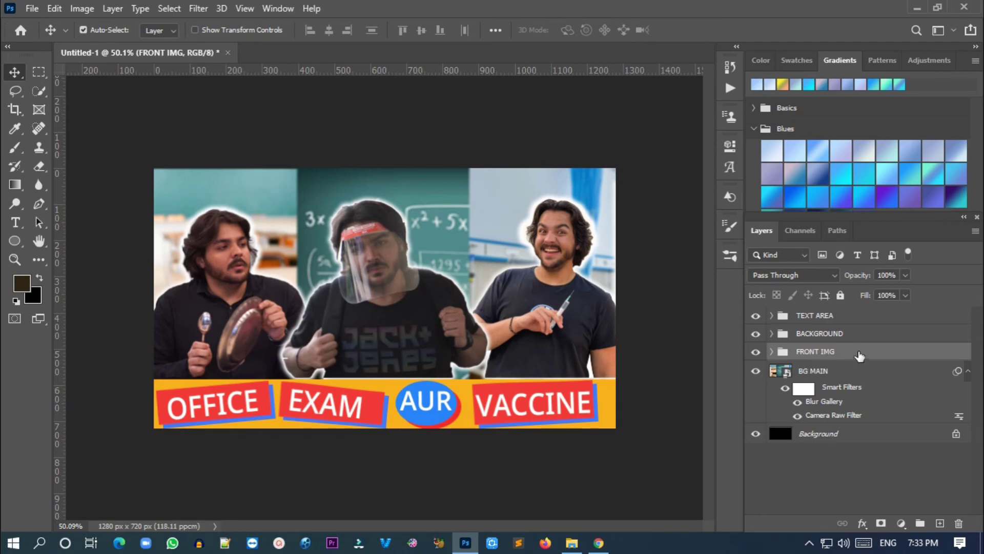
right_click(860, 355)
left_click(768, 204)
left_click(198, 8)
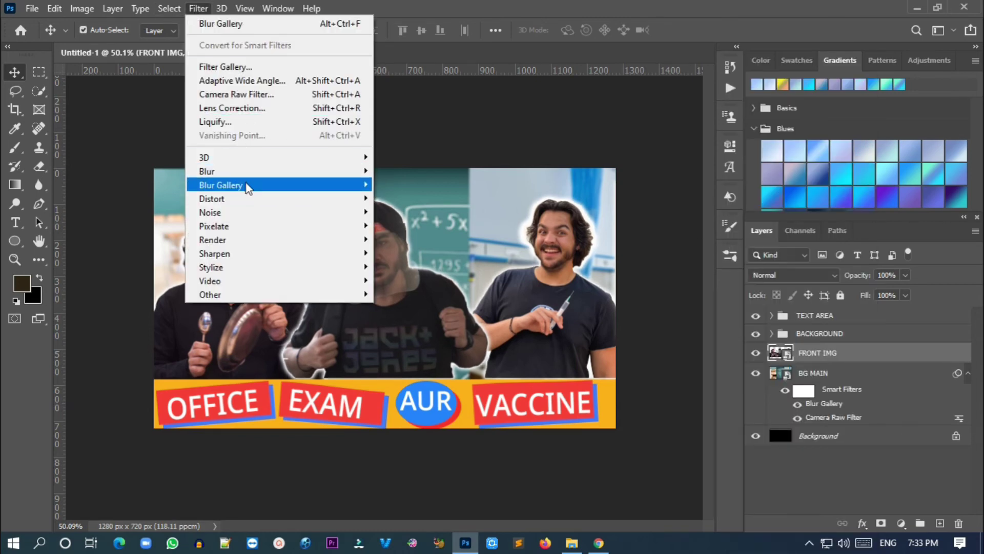
- In Camera Raw, lift FRONT IMG's highlights, shadows, contrast, whites, texture and vibrance
left_click(241, 95)
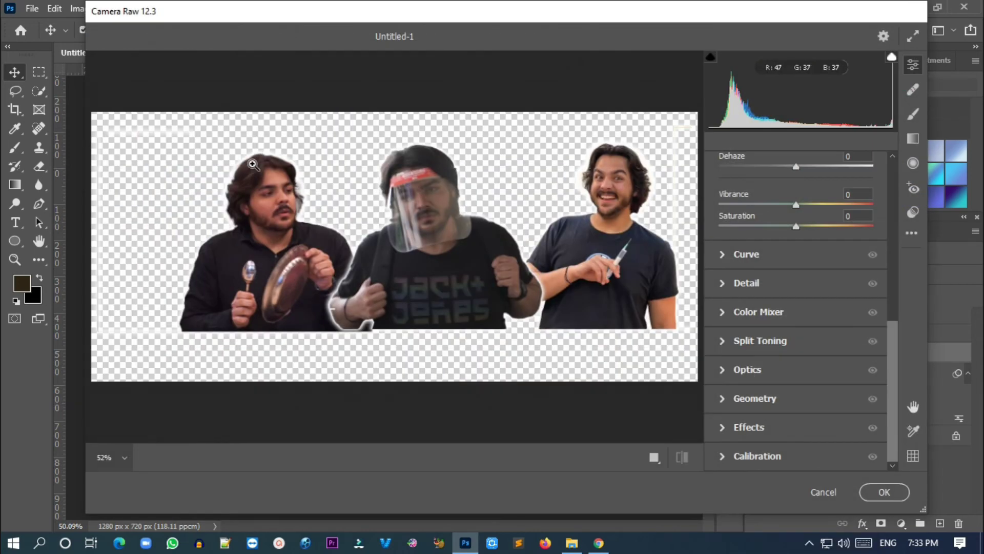
scroll(775, 250, "up", 5)
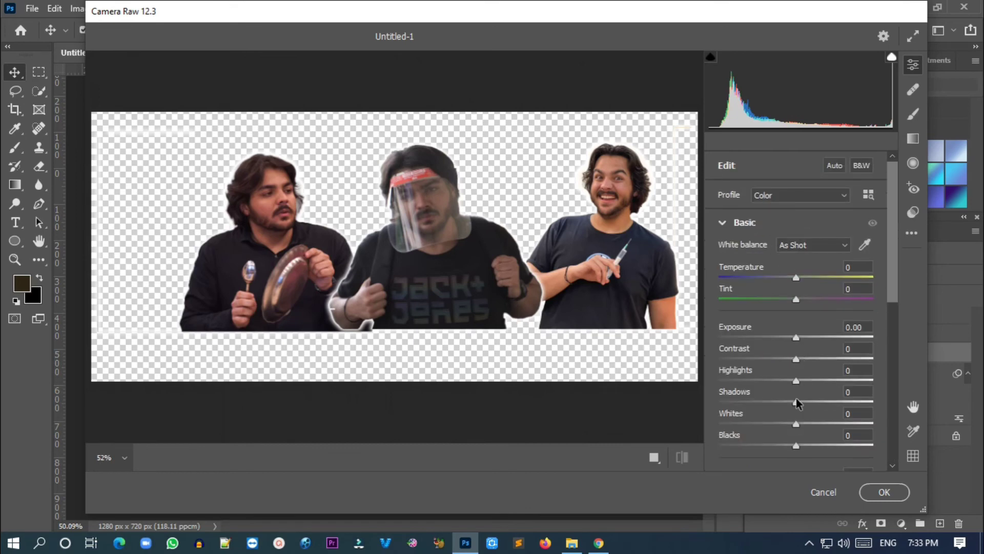
mouse_move(796, 381)
left_mouse_down()
mouse_move(813, 381)
mouse_move(829, 402)
mouse_move(808, 405)
left_mouse_up()
scroll(771, 310, "down", 3)
left_click_drag(796, 222, 803, 245)
left_click_drag(796, 308, 806, 310)
mouse_move(796, 369)
left_mouse_down()
mouse_move(808, 391)
mouse_move(795, 391)
left_mouse_up()
left_click_drag(795, 451, 799, 453)
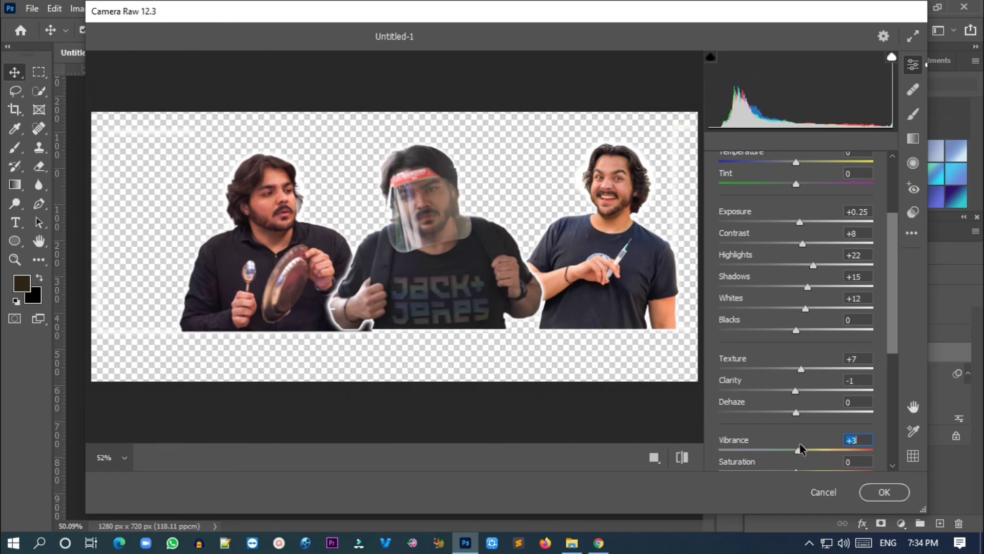
- In the Camera Raw colour mixer, shift the hue of the yellow tones
scroll(738, 323, "down", 5)
left_click(725, 285)
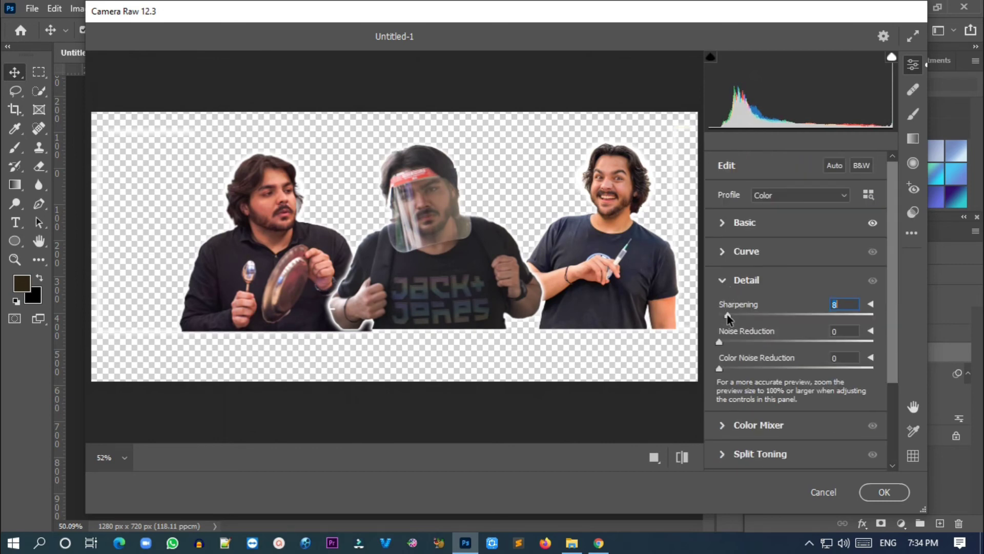
left_click(724, 342)
scroll(724, 317, "up", 3)
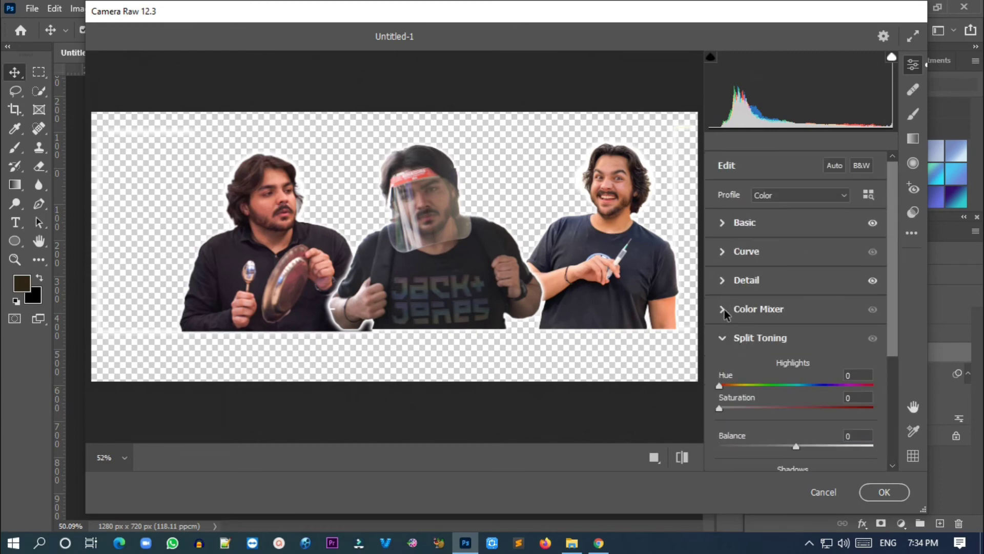
left_click(724, 308)
left_click(764, 295)
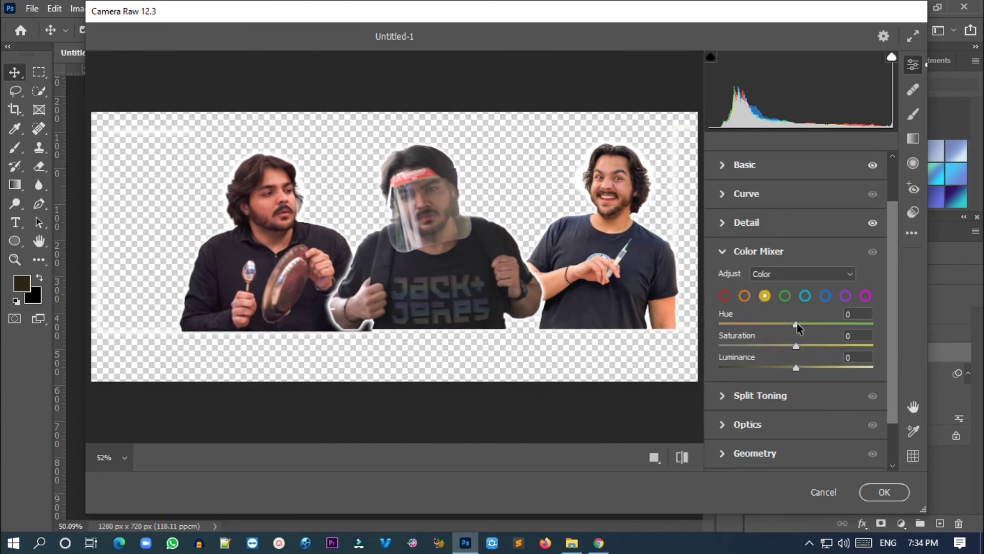
left_click_drag(795, 324, 744, 324)
- Set orange hue to +11, brighten oranges and reds, and apply the grade
left_click(745, 295)
left_click_drag(796, 324, 812, 325)
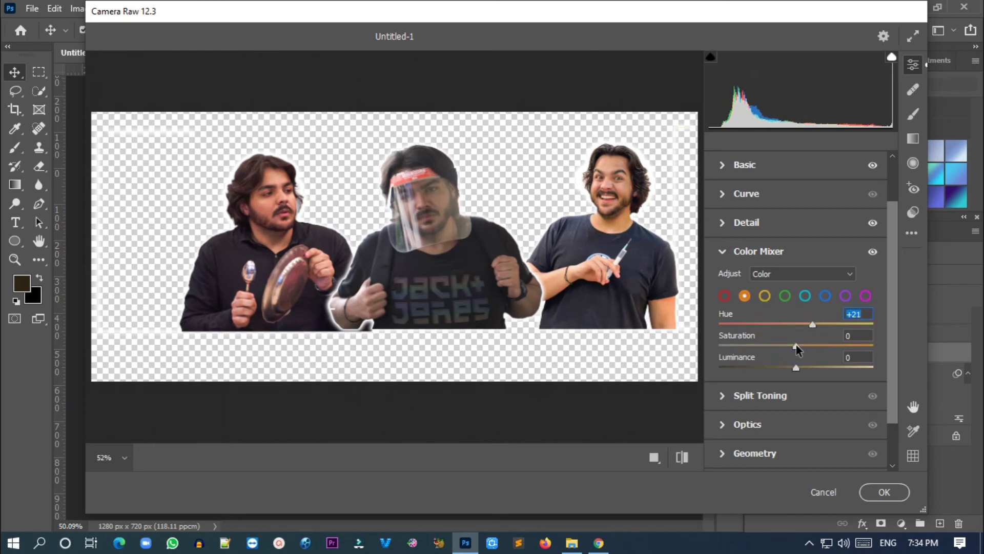
left_click_drag(796, 367, 818, 367)
mouse_move(812, 324)
left_mouse_down()
mouse_move(822, 325)
mouse_move(806, 334)
left_mouse_up()
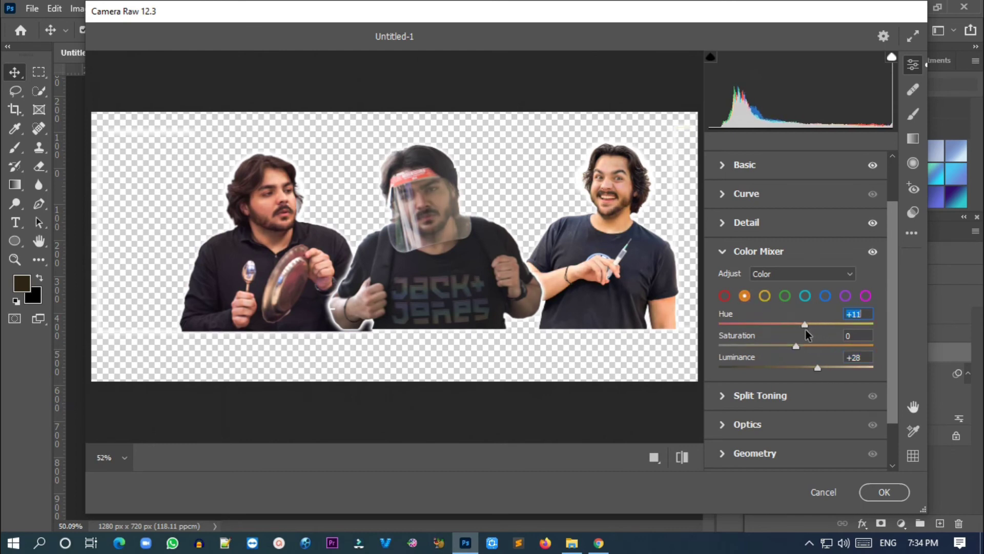
left_click(724, 295)
mouse_move(796, 368)
left_mouse_down()
mouse_move(825, 369)
mouse_move(817, 369)
left_mouse_up()
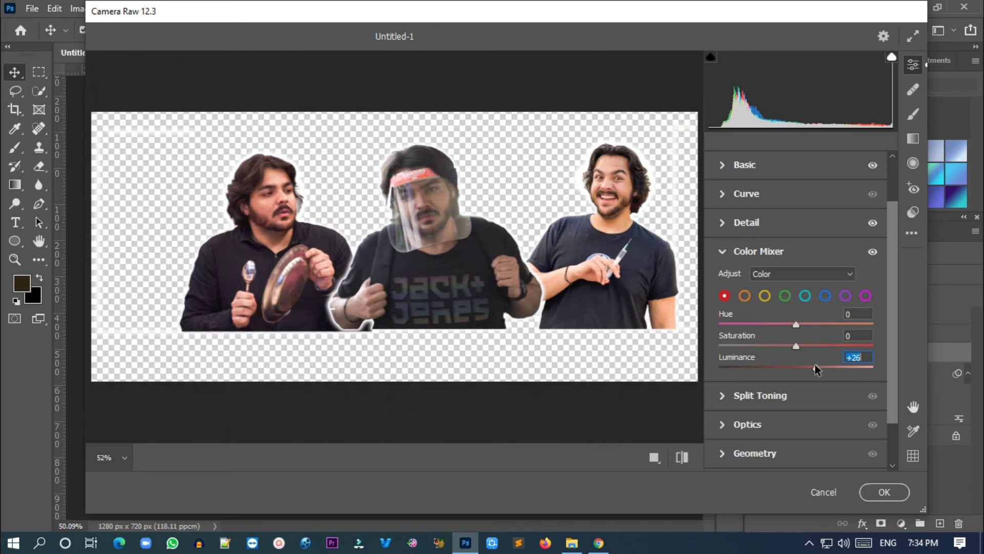
left_click(888, 497)
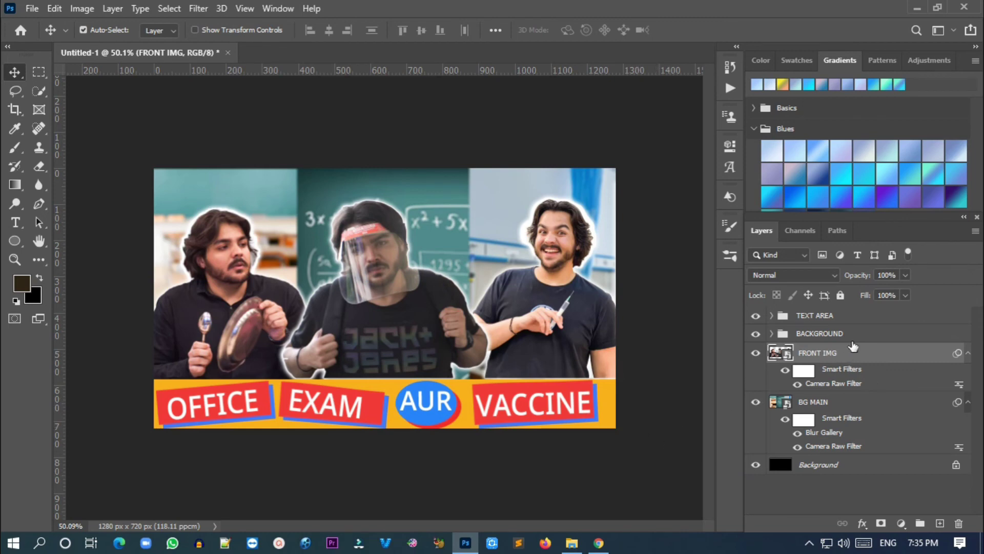
left_click(856, 315)
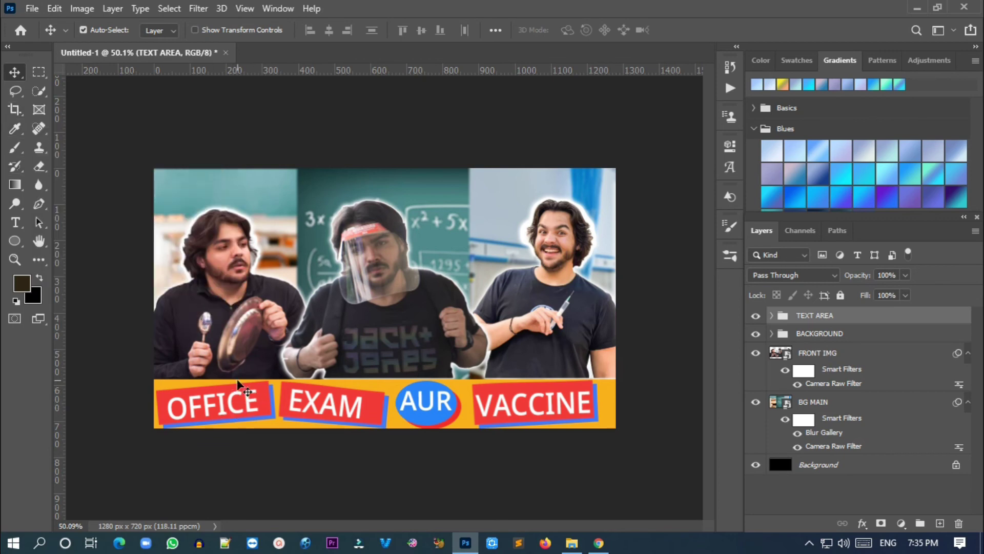
- Convert FRONT IMG to layers, dropping its smart filter, while leaving BG MAIN intact
right_click(857, 355)
left_click(742, 251)
key("Return")
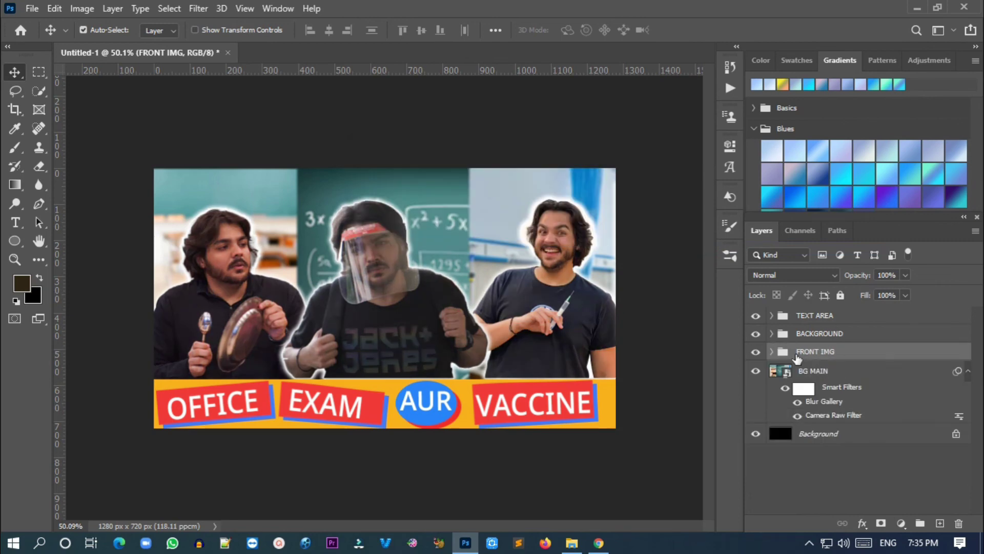
right_click(868, 374)
left_click(703, 251)
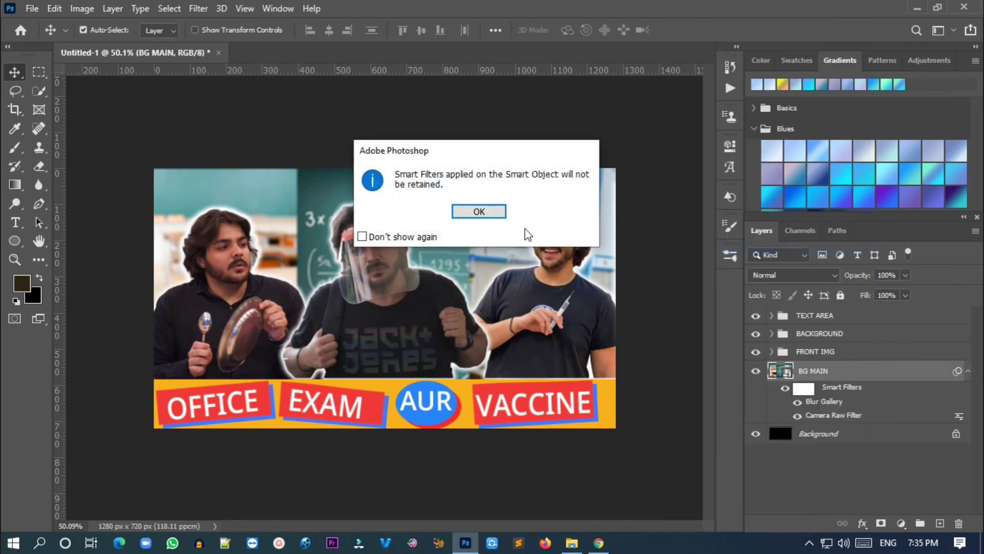
key("Return")
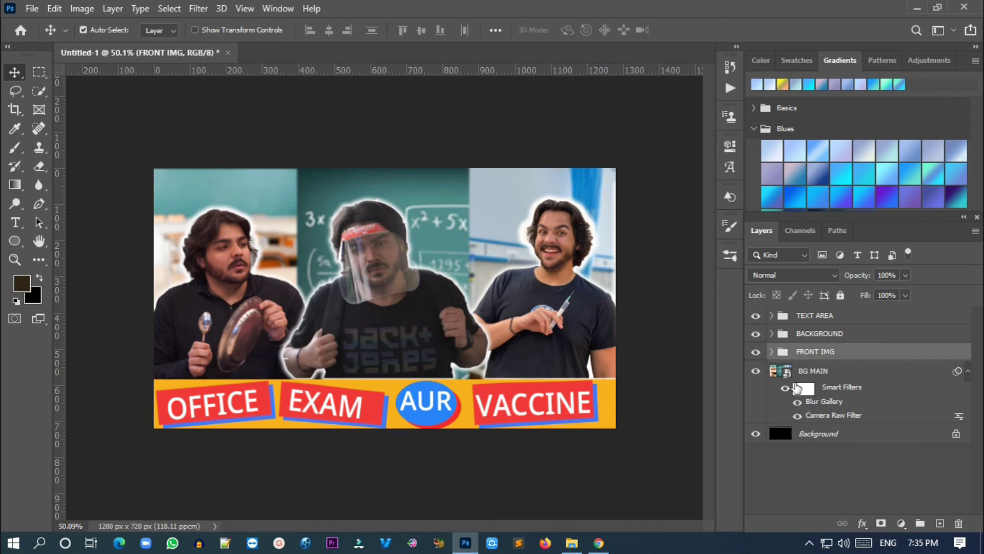
- Reselect the FRONT IMG group and convert it back to a smart object
left_click(771, 352)
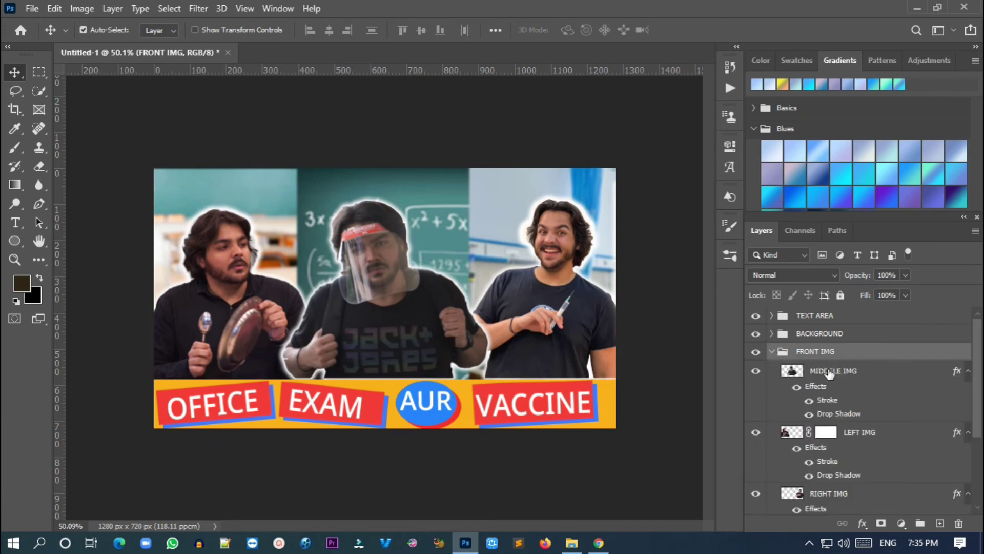
left_click(870, 381)
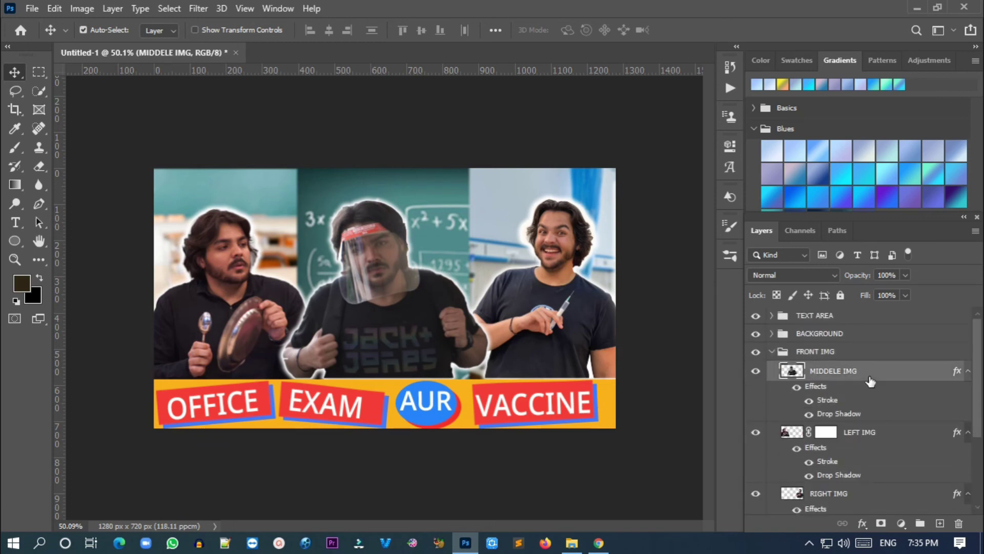
left_click(770, 354)
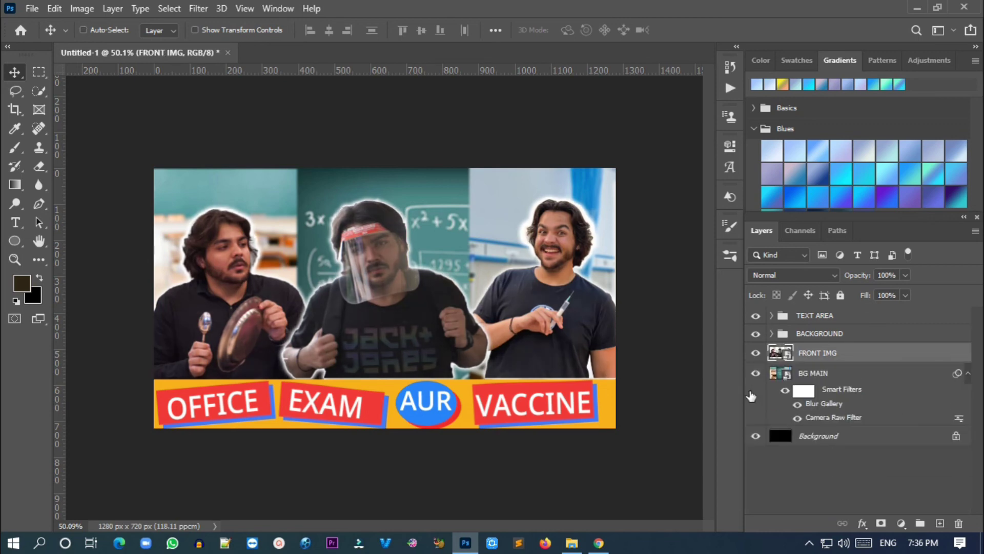
key("ctrl+alt+s")
left_click(199, 8)
mouse_move(236, 93)
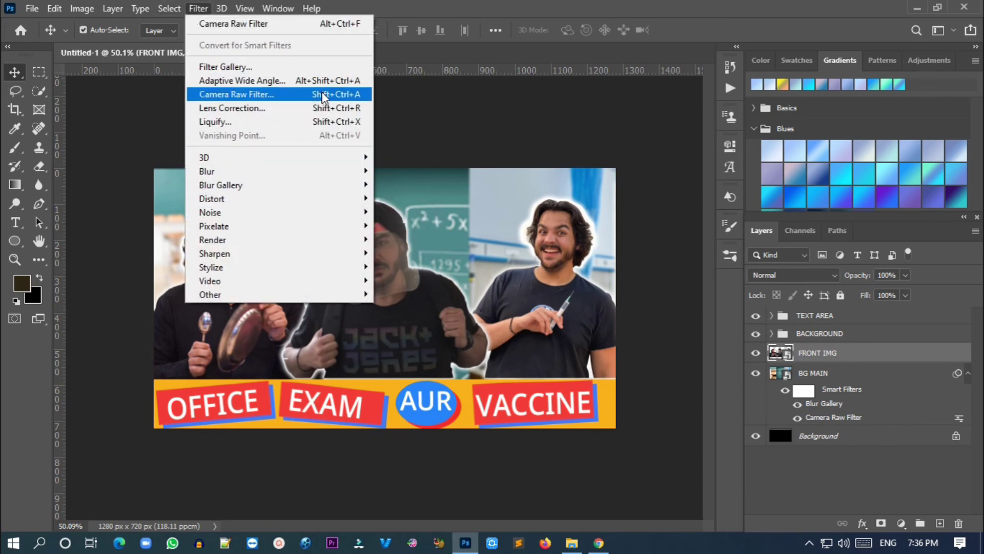
- Apply Camera Raw to FRONT IMG, lifting luminance, tone-curve darks and adding slight sharpening
left_click(324, 94)
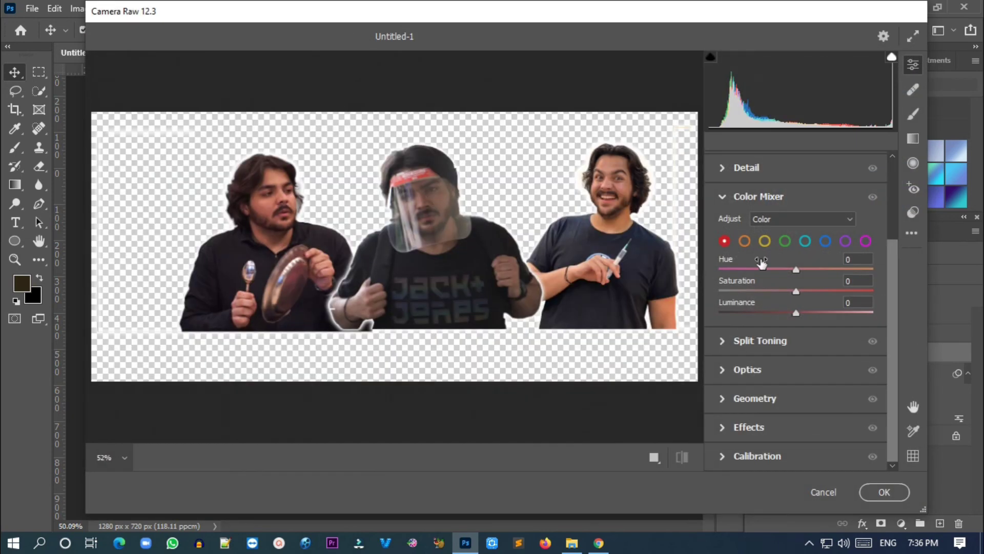
left_click_drag(796, 312, 808, 312)
scroll(797, 279, "up", 2)
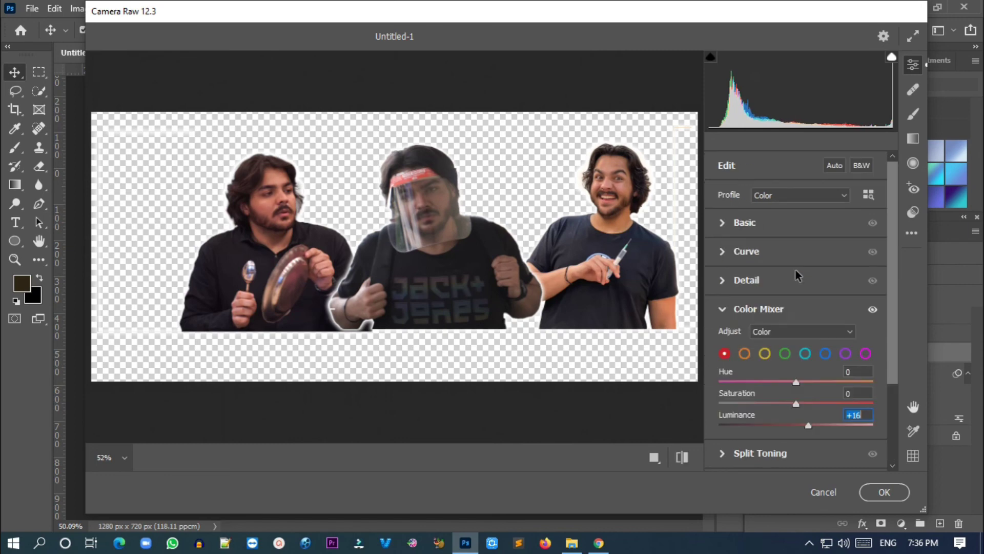
left_click(716, 262)
left_click_drag(753, 330, 795, 268)
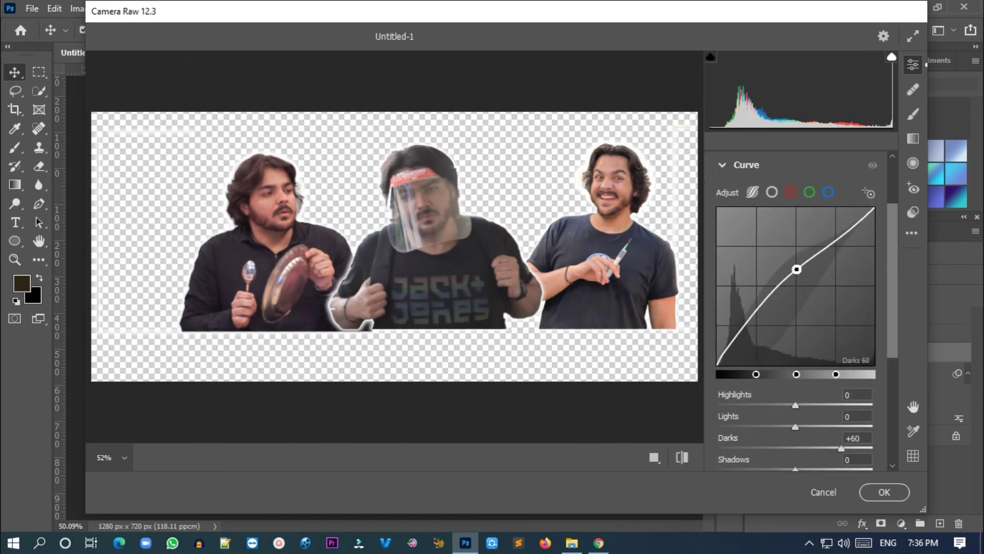
scroll(778, 453, "down", 4)
left_click(724, 285)
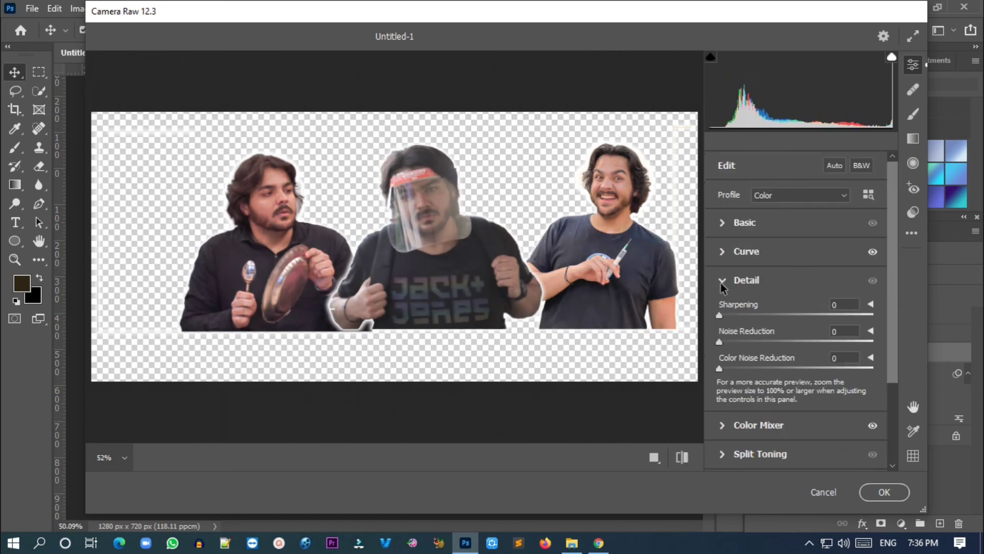
left_click(726, 322)
scroll(721, 318, "down", 2)
left_click(721, 313)
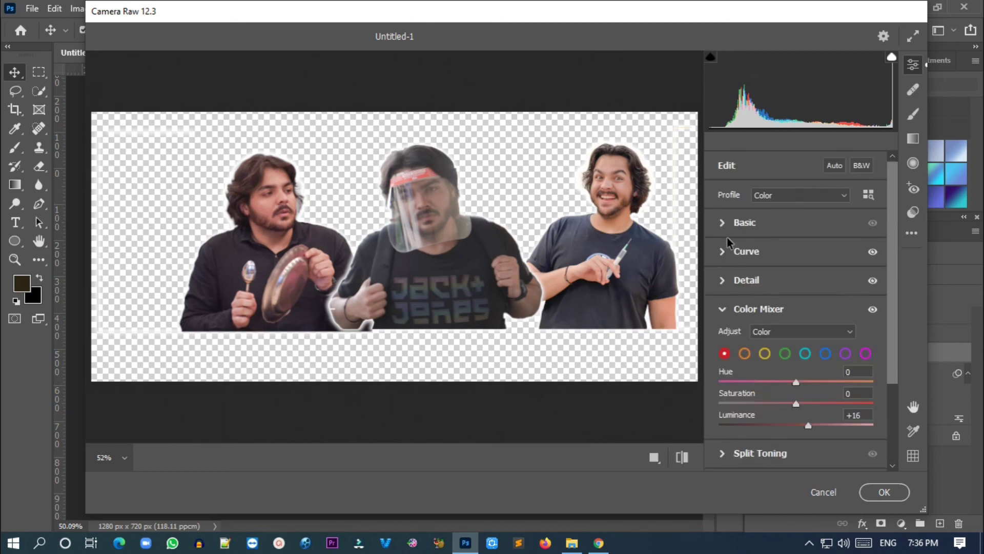
left_click(728, 224)
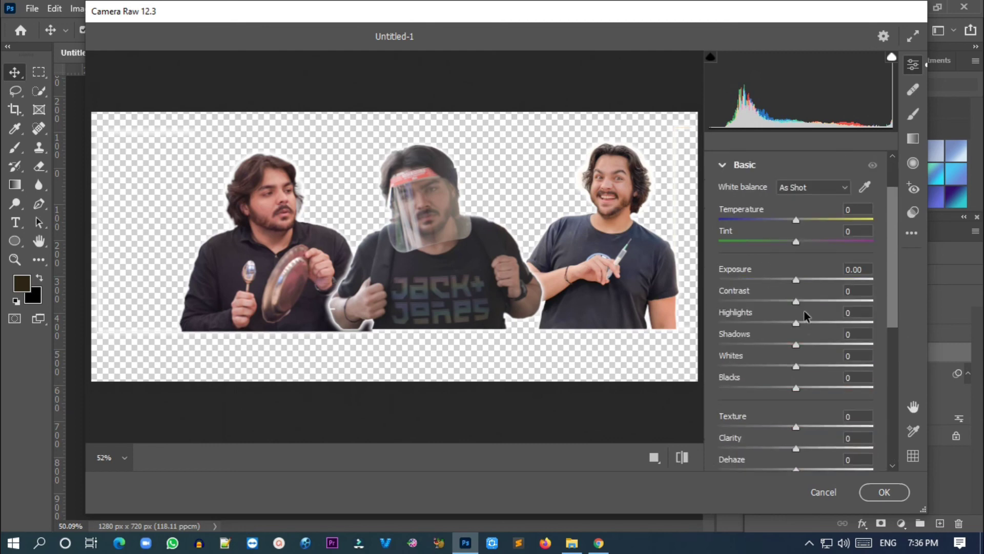
- Set Highlights +55, Whites +59, Shadows +18, Blacks +14, Contrast +18, and apply
scroll(792, 365, "down", 3)
left_click_drag(796, 393, 800, 392)
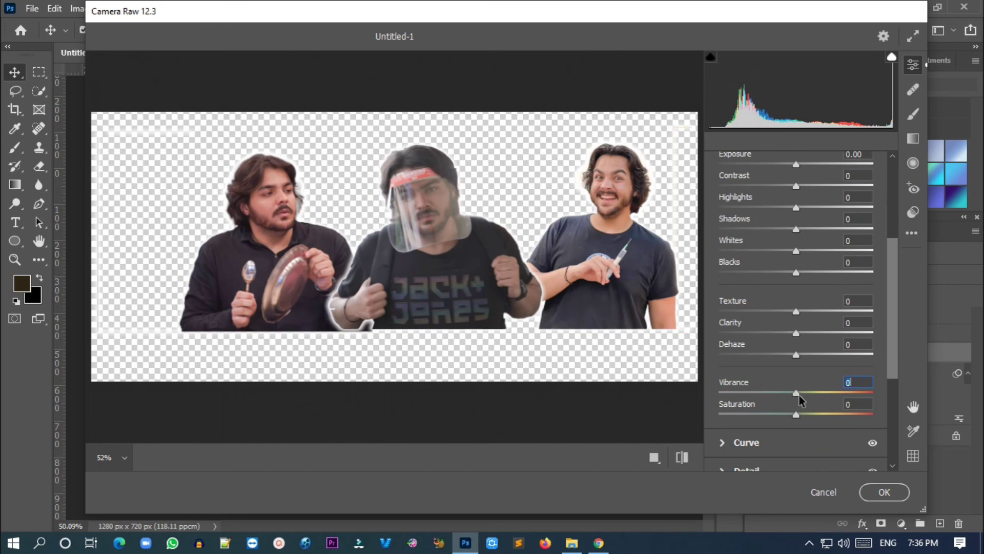
left_click_drag(796, 207, 841, 208)
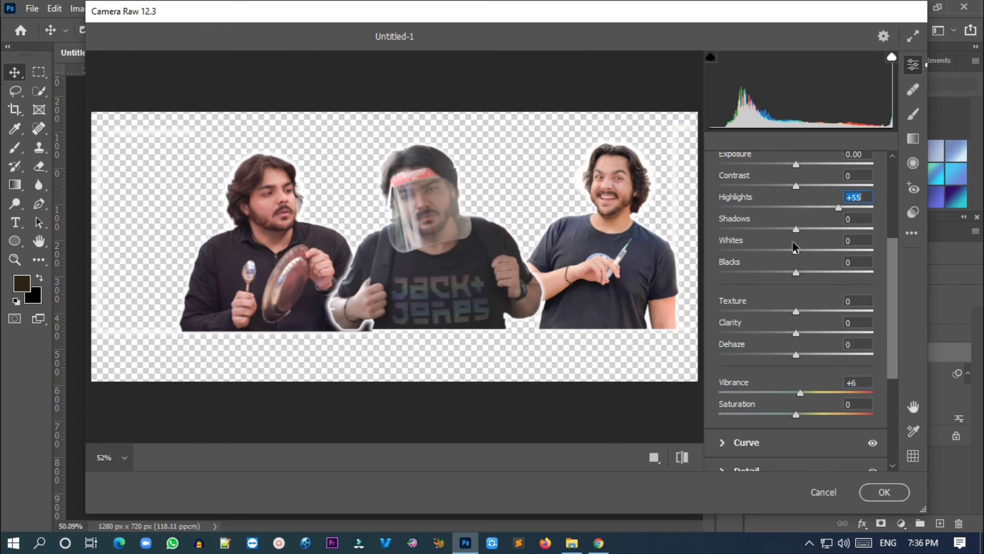
left_click_drag(795, 250, 843, 259)
left_click_drag(796, 229, 810, 230)
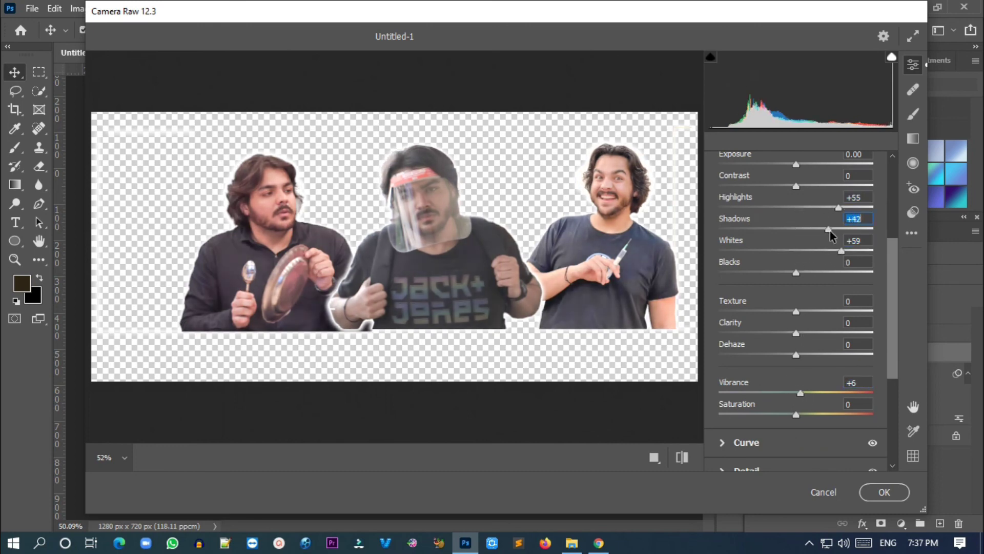
scroll(798, 291, "up", 2)
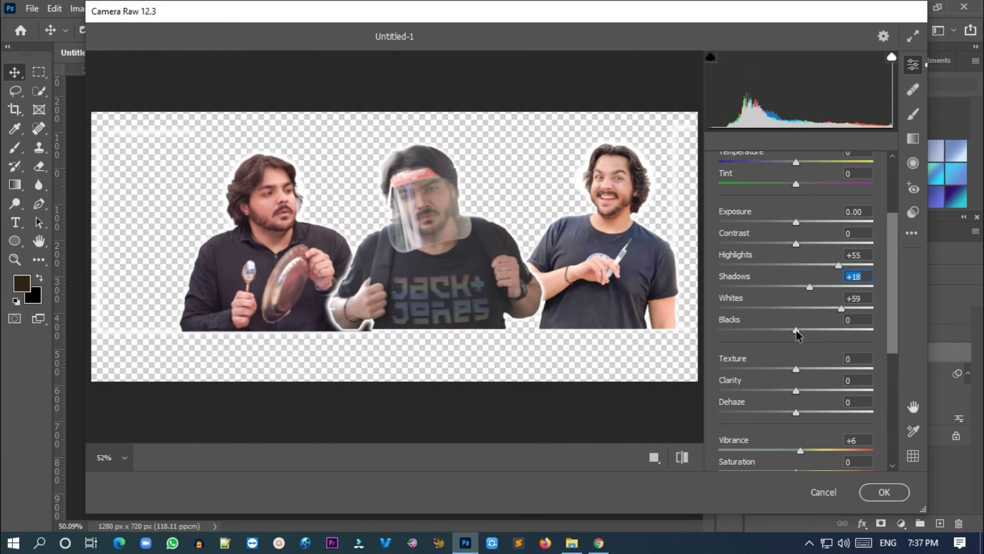
mouse_move(797, 332)
left_mouse_down()
mouse_move(808, 332)
mouse_move(802, 280)
left_mouse_up()
scroll(789, 307, "up", 2)
left_click(879, 491)
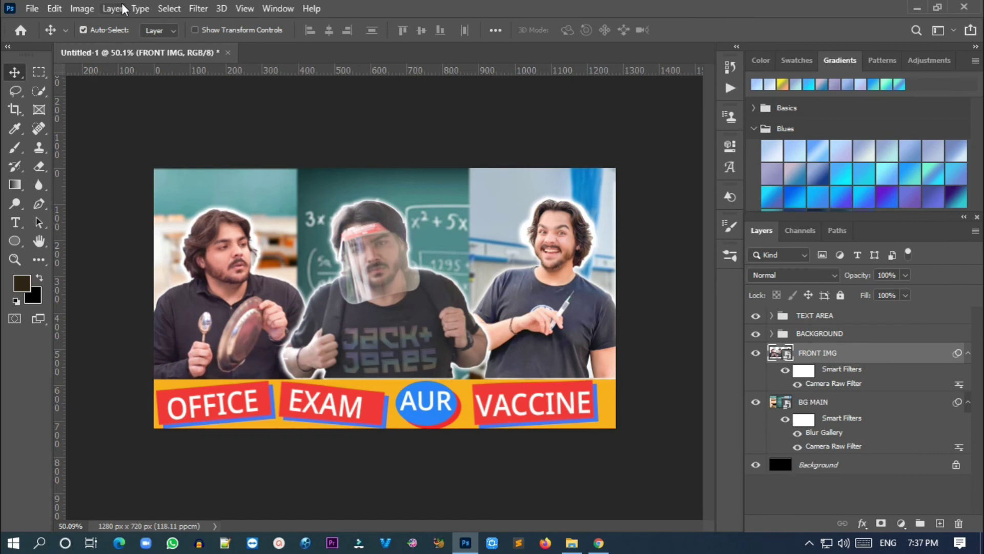
- Save a JPEG copy named ASITHUMBNAIL at maximum quality 12
left_click(32, 9)
left_click(56, 180)
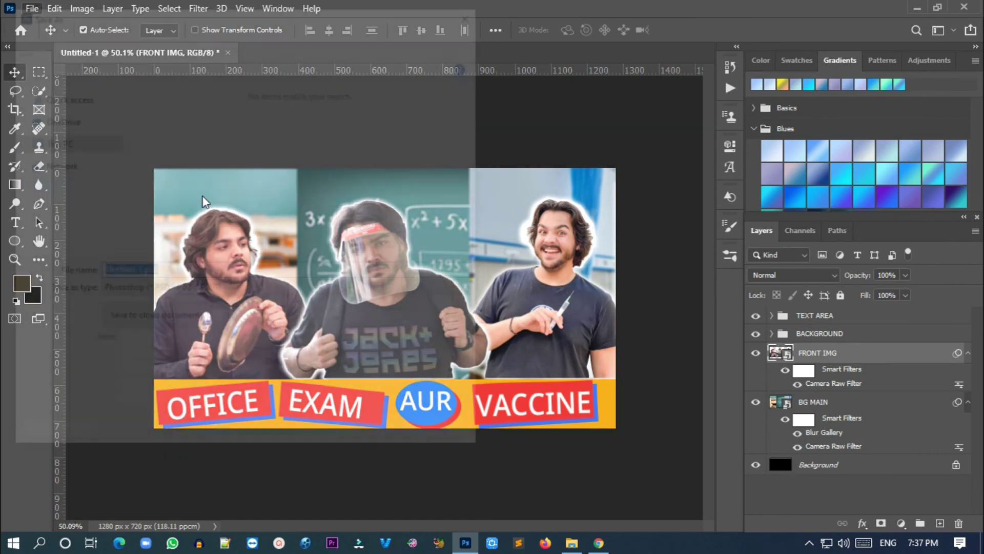
left_click(156, 290)
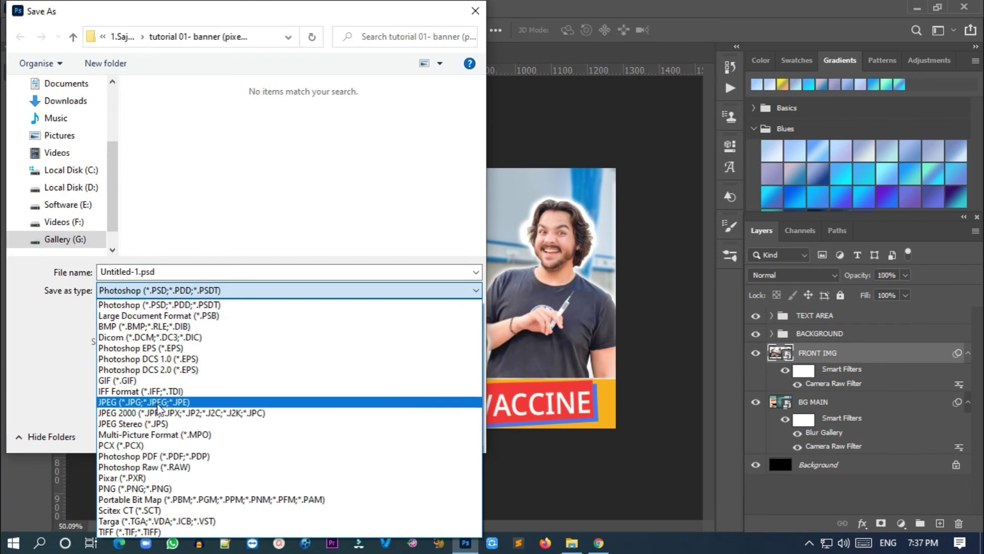
left_click(158, 402)
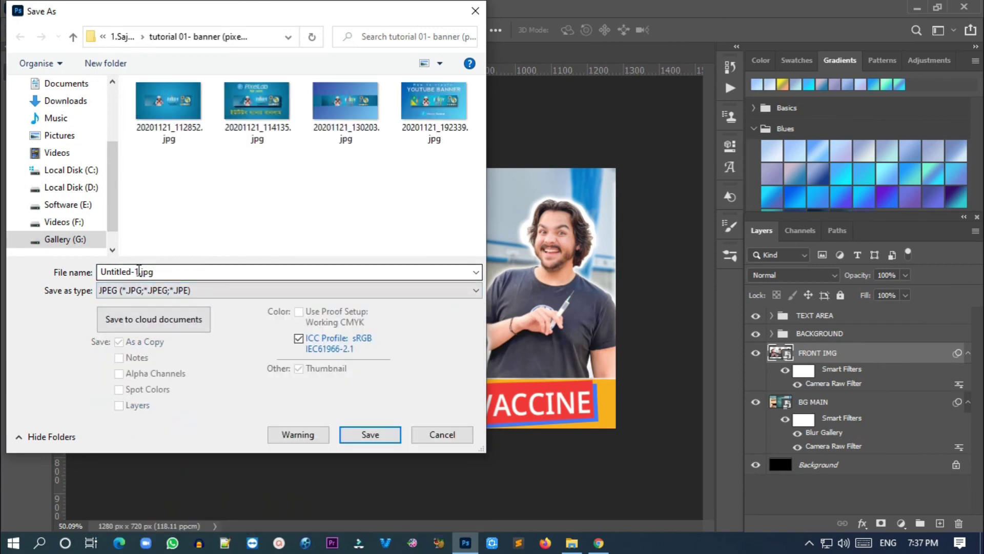
left_click_drag(139, 271, 92, 270)
type("ASISH THU")
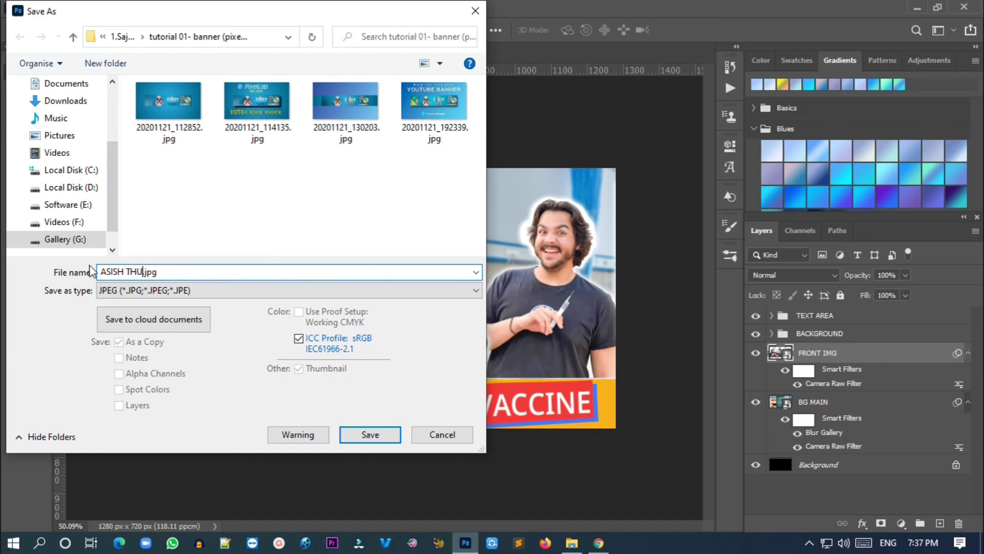
type("THUMBNAIL")
key("Return")
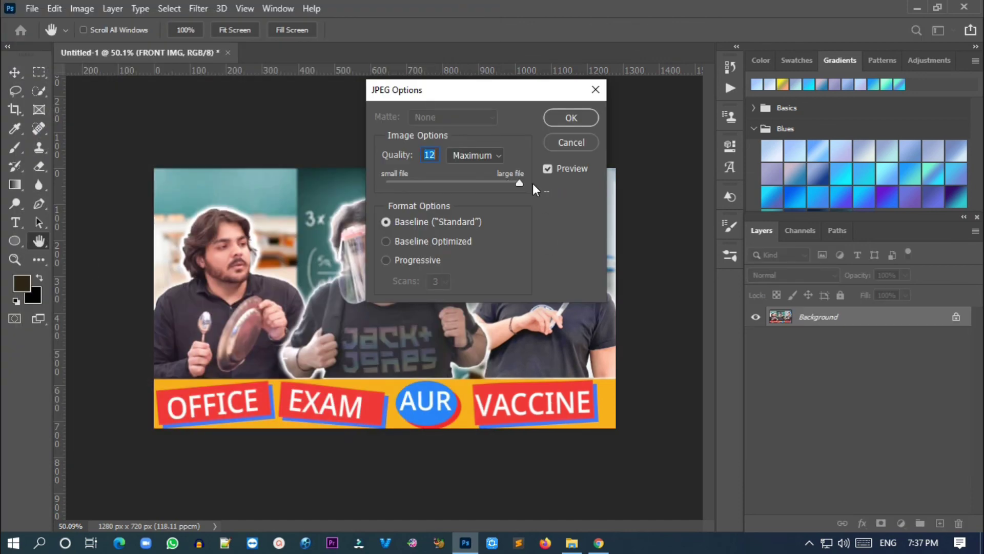
left_click(547, 116)
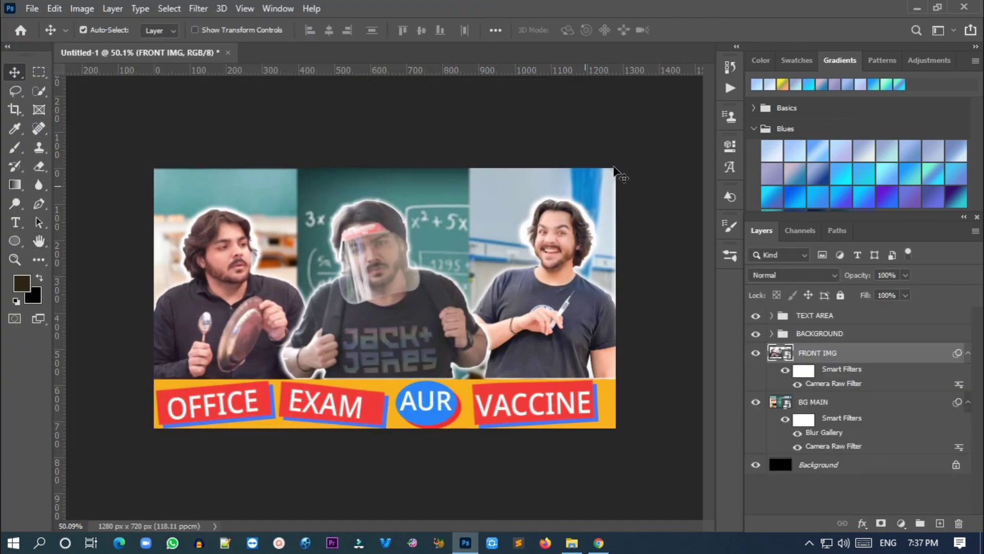
- Minimise Photoshop to reveal the desktop and File Explorer
left_click(916, 9)
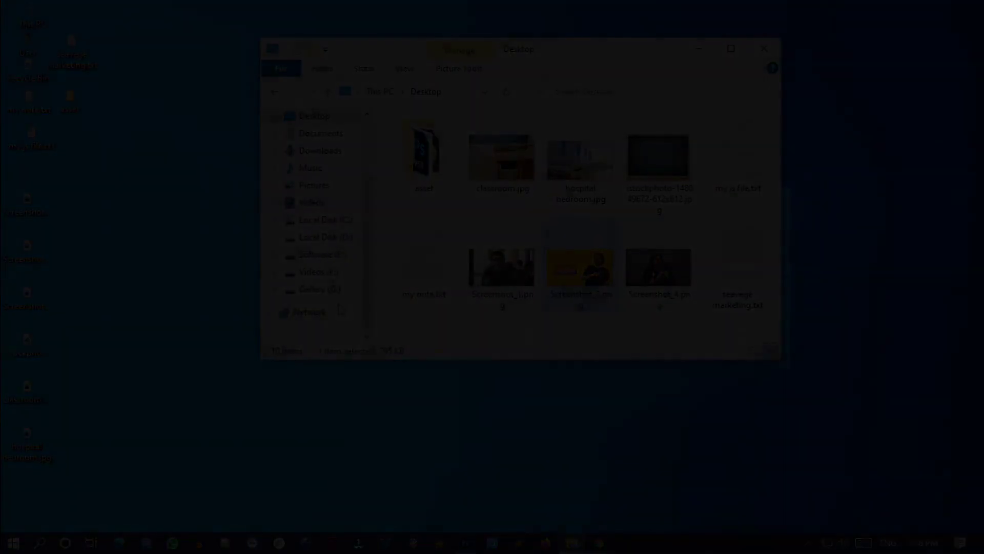